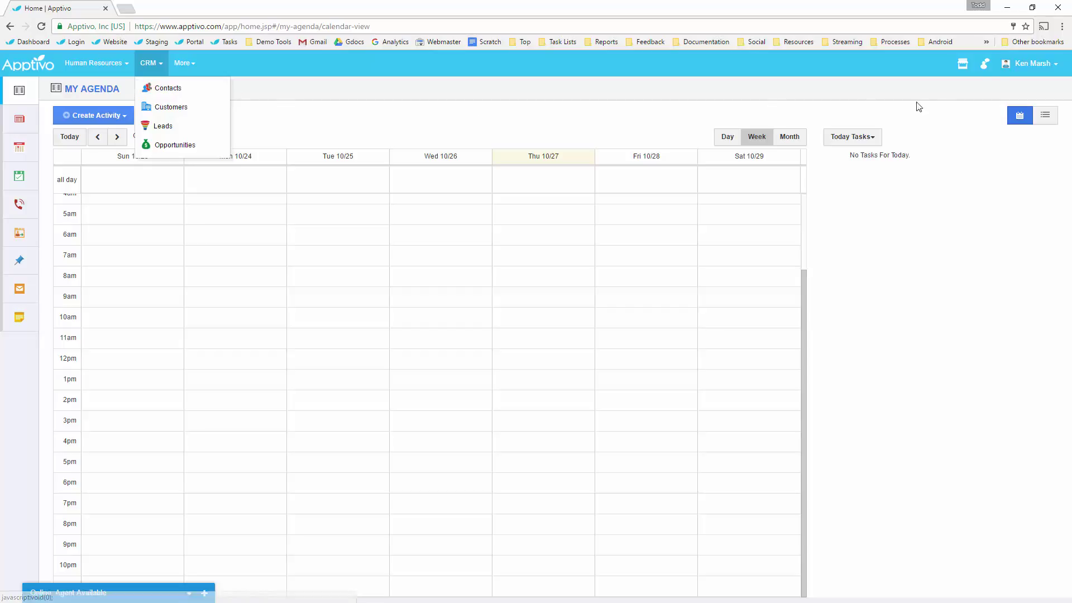
Go to the Customize Home preferences, glancing at the CRM apps list and My Status.
left_click(1016, 67)
left_click(987, 110)
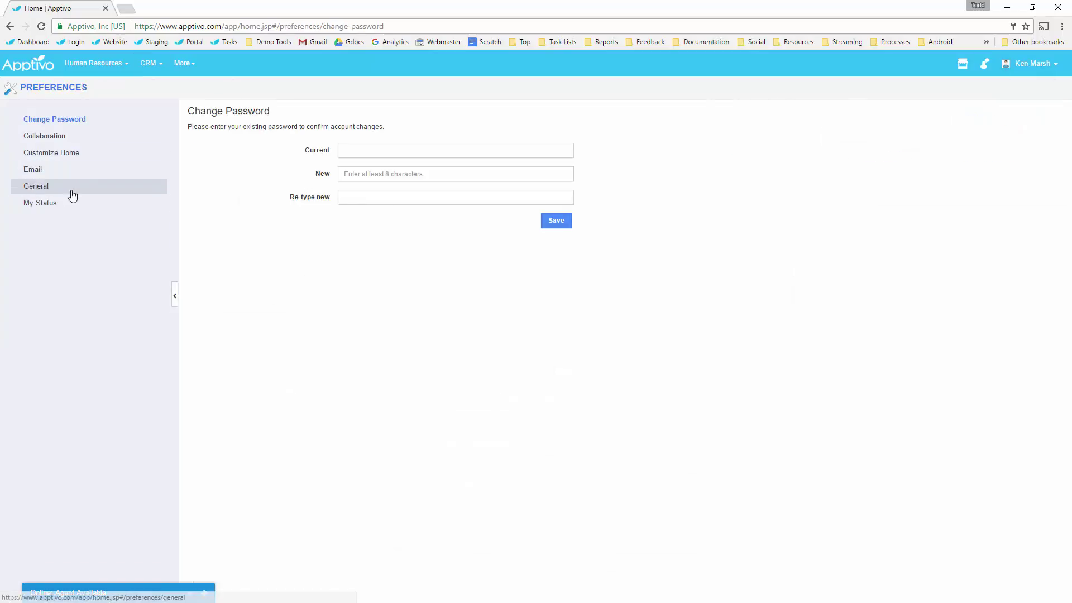
left_click(65, 156)
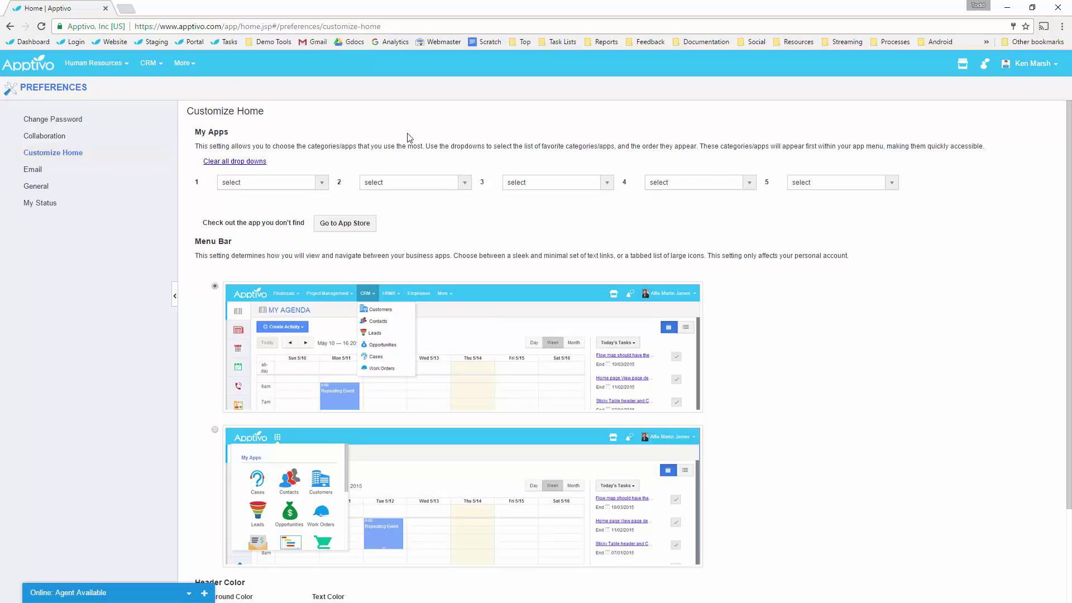
left_click(156, 65)
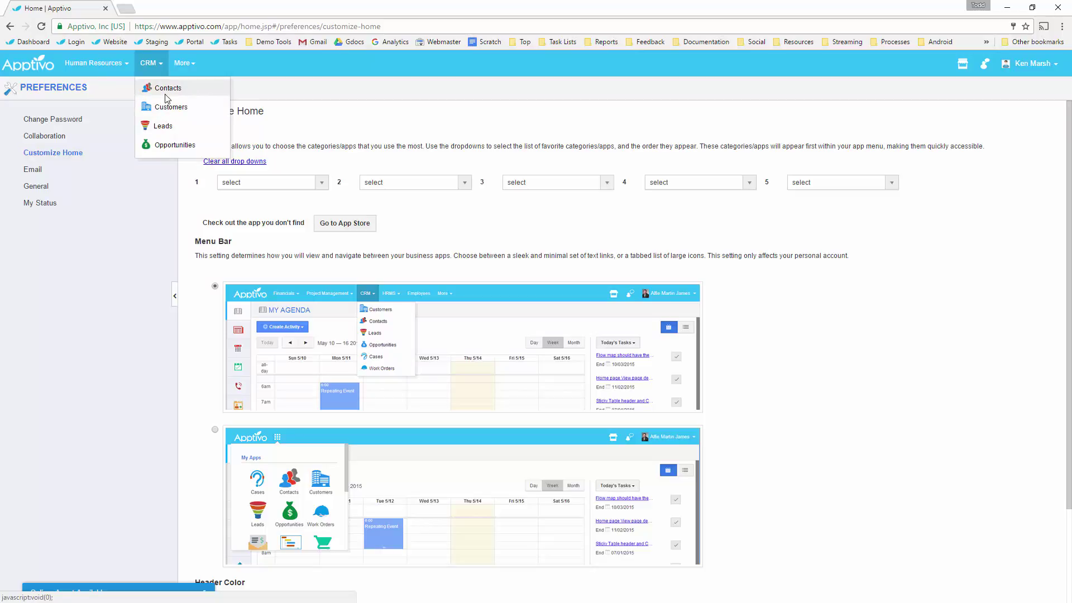
left_click(41, 203)
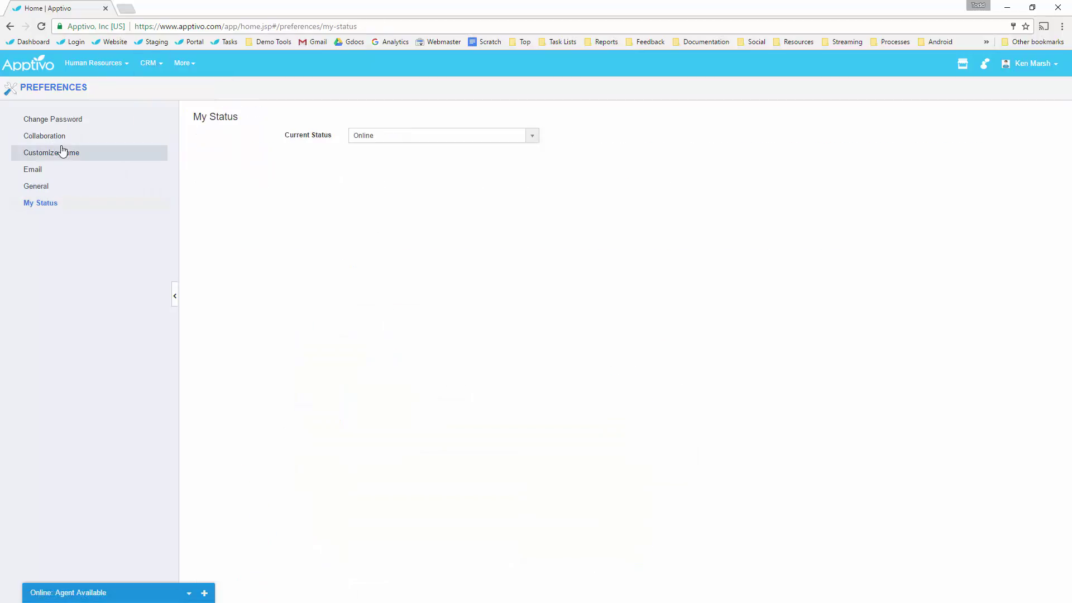
left_click(63, 152)
Set My Apps 1–5 to Leads, Customers, Contacts, Opportunities and Employees, then open Contacts.
left_click(322, 182)
mouse_move(317, 226)
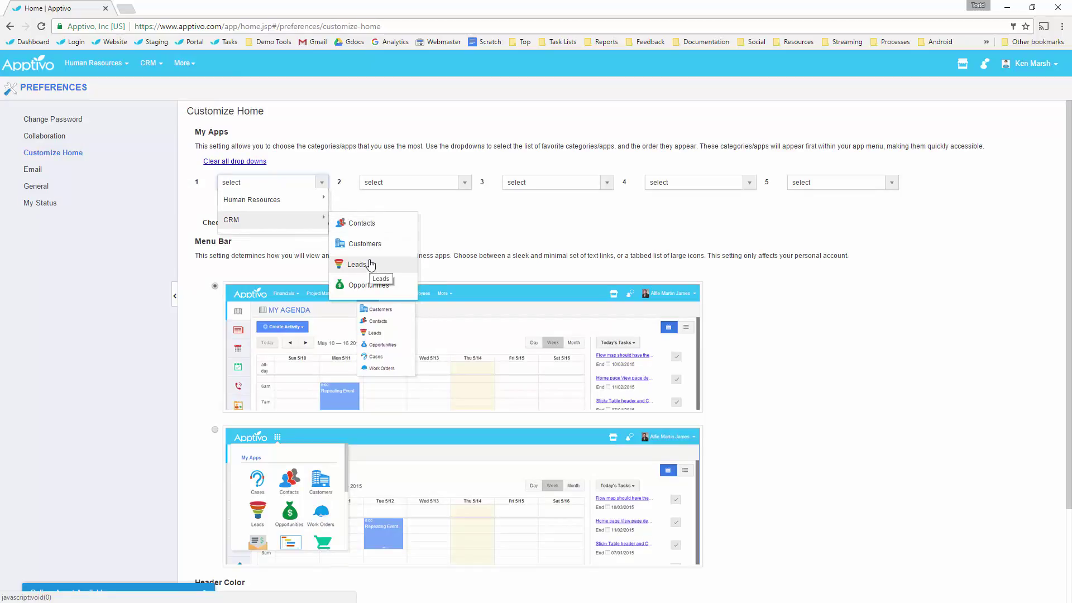
left_click(371, 264)
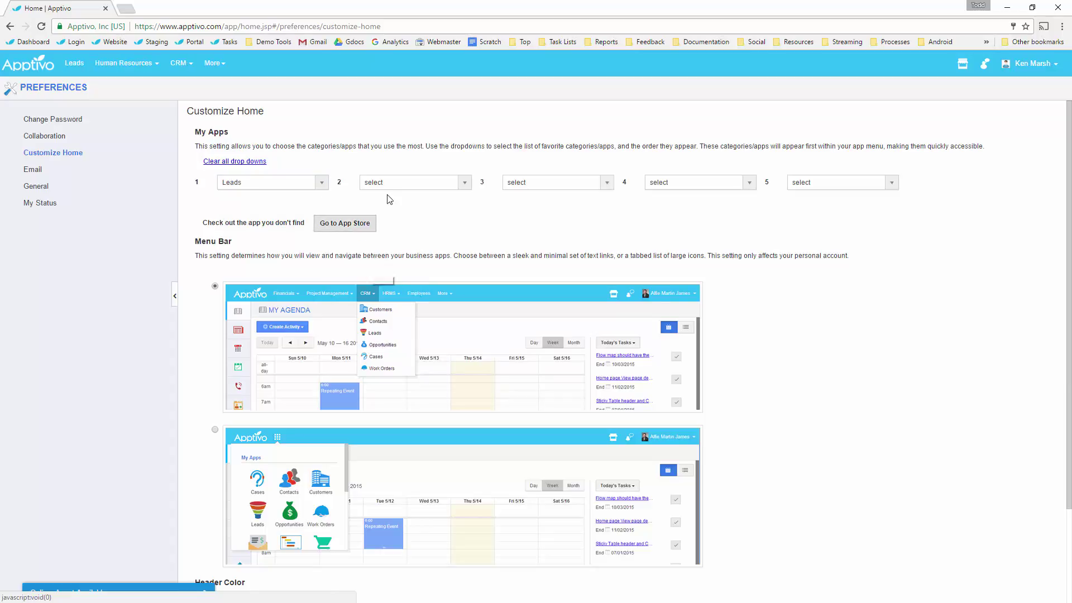
left_click(410, 183)
mouse_move(413, 219)
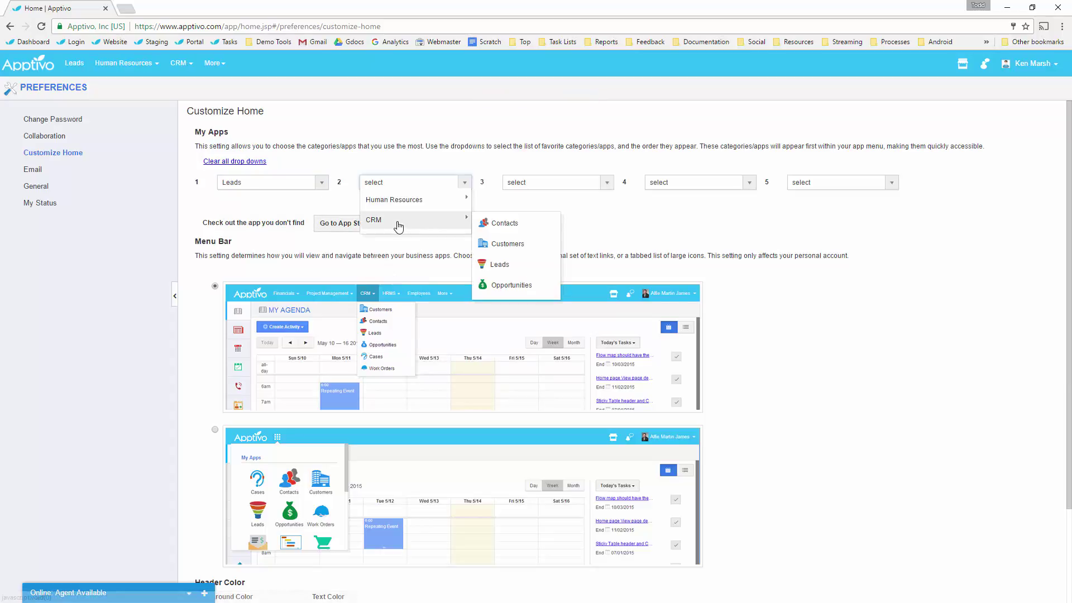
left_click(497, 242)
left_click(555, 182)
mouse_move(583, 220)
left_click(663, 220)
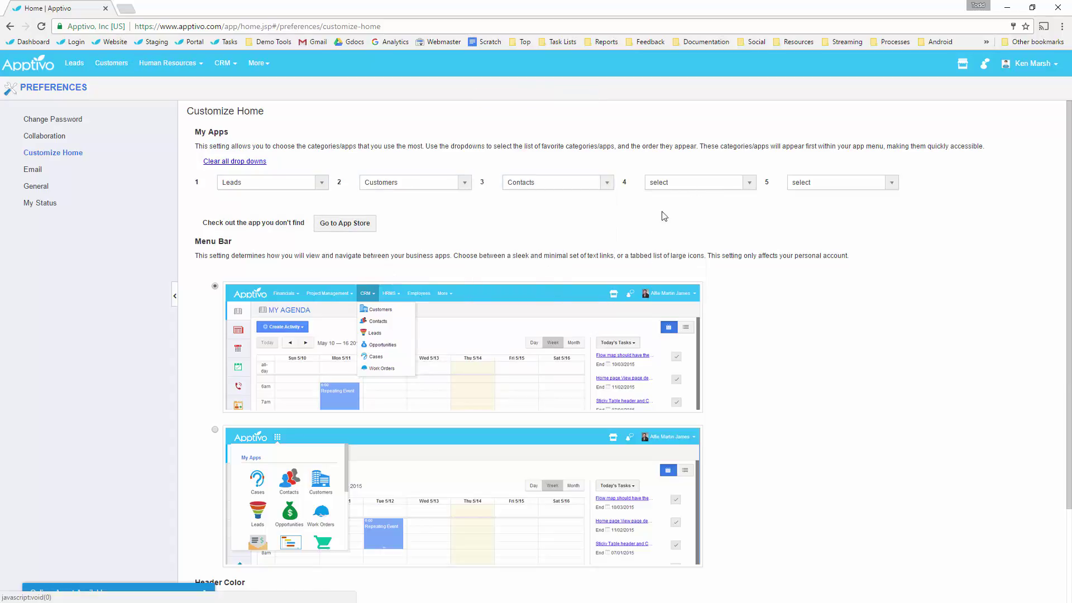
left_click(698, 182)
mouse_move(726, 220)
left_click(795, 282)
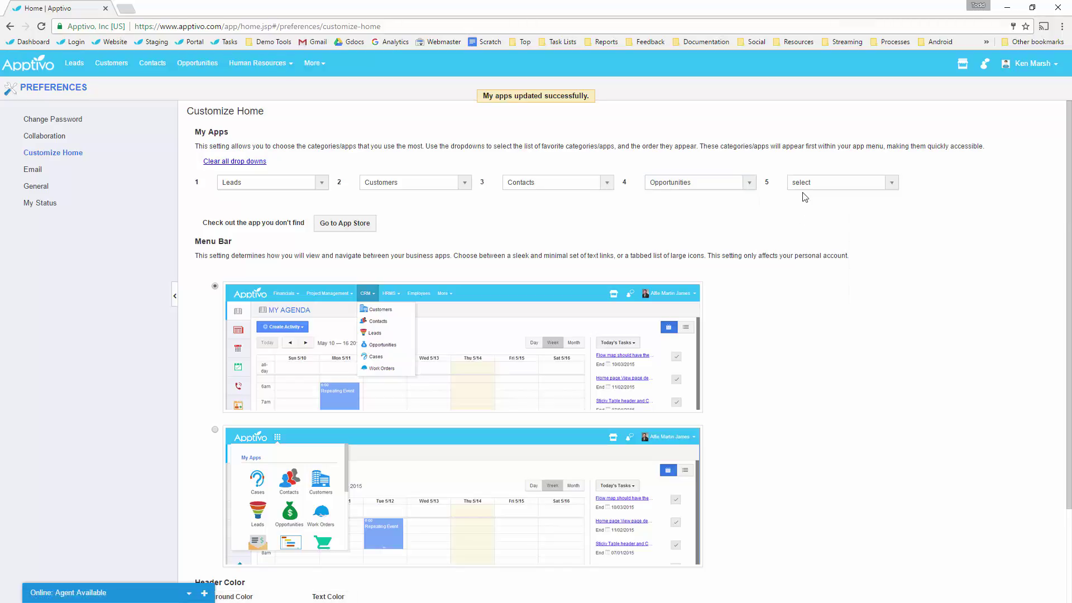
left_click(816, 185)
mouse_move(840, 200)
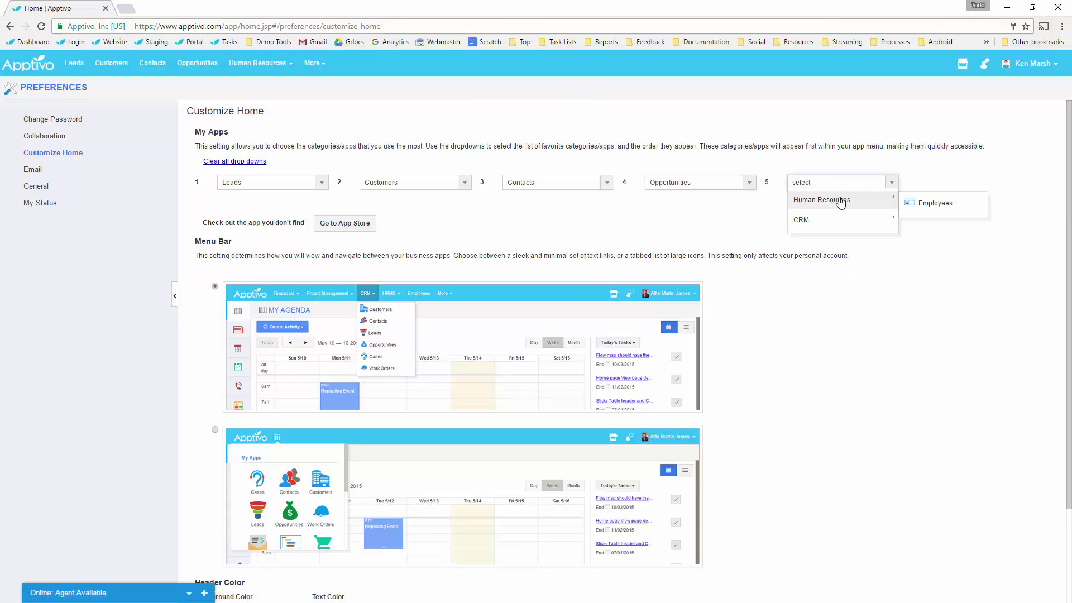
left_click(918, 203)
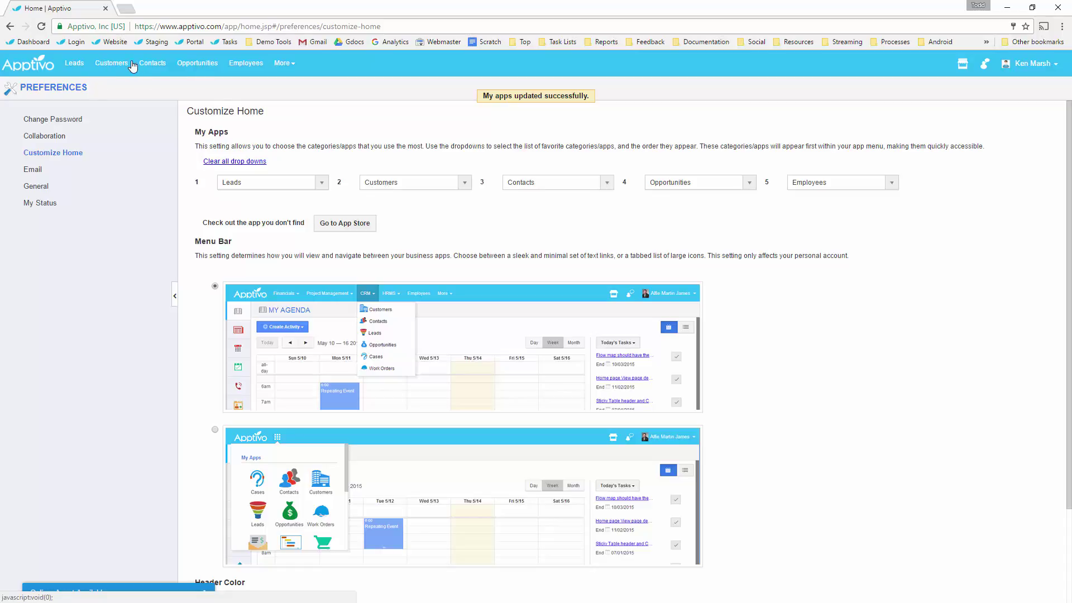
left_click(151, 64)
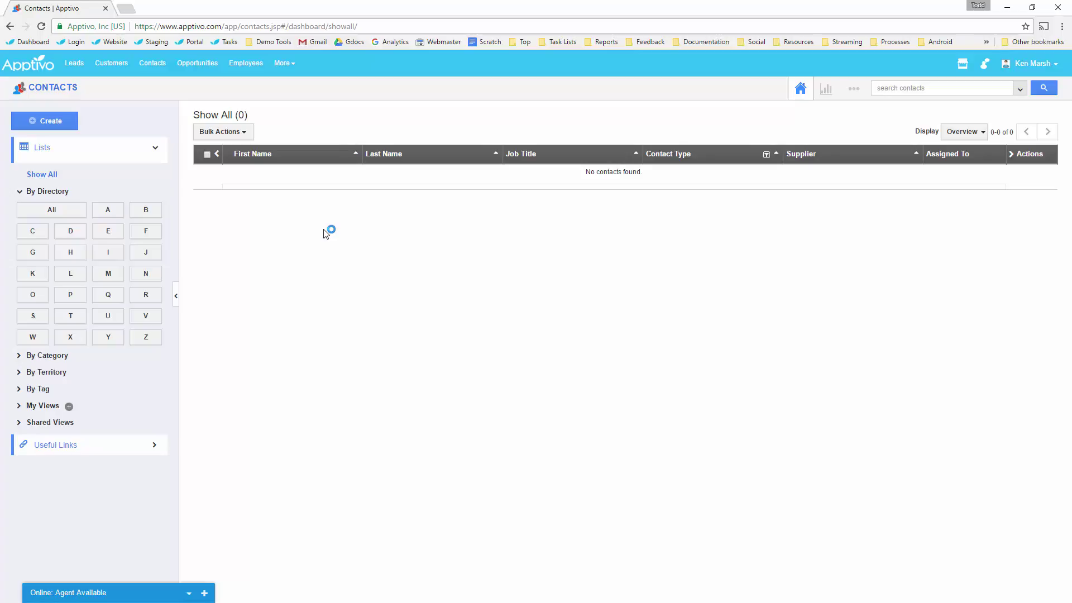
Start a new contact with the contact's first and last name and job title Procurement Manager.
left_click(50, 121)
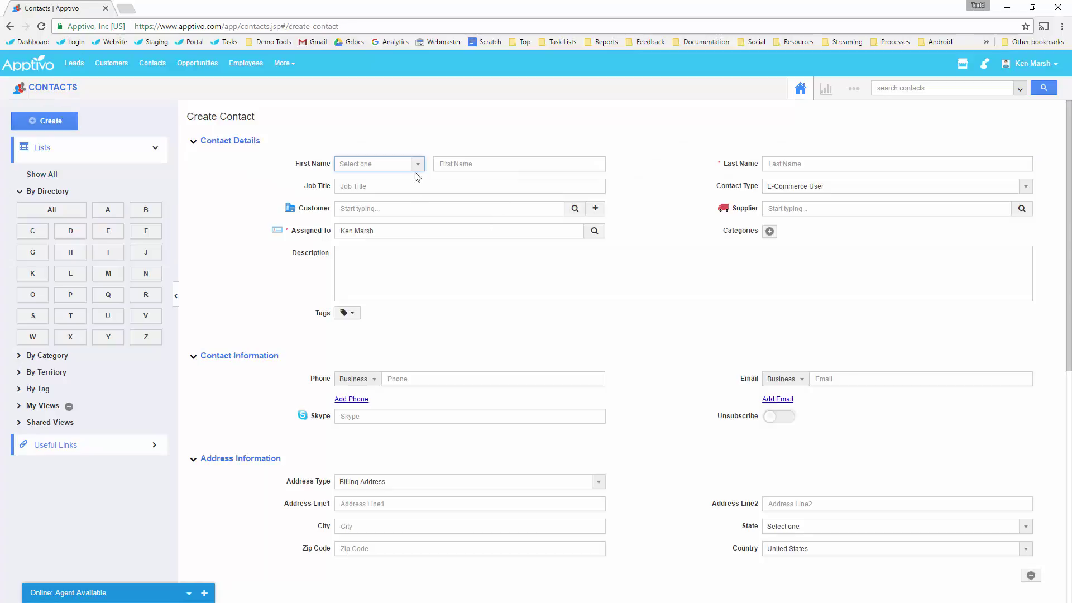
key("Tab")
type("John")
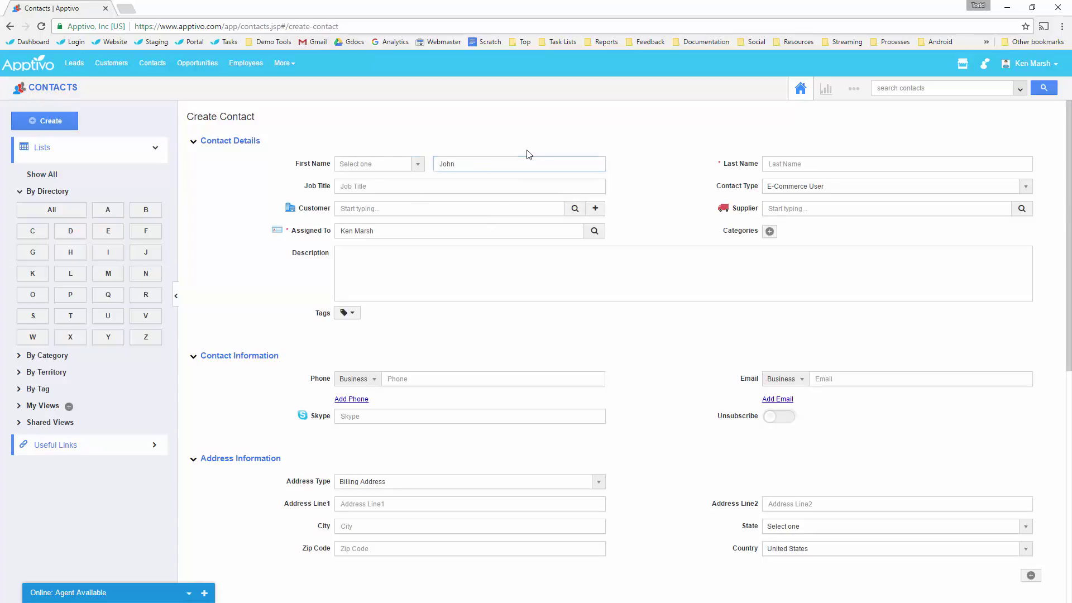
key("Tab")
type("Doe")
key("Tab")
type("Proc")
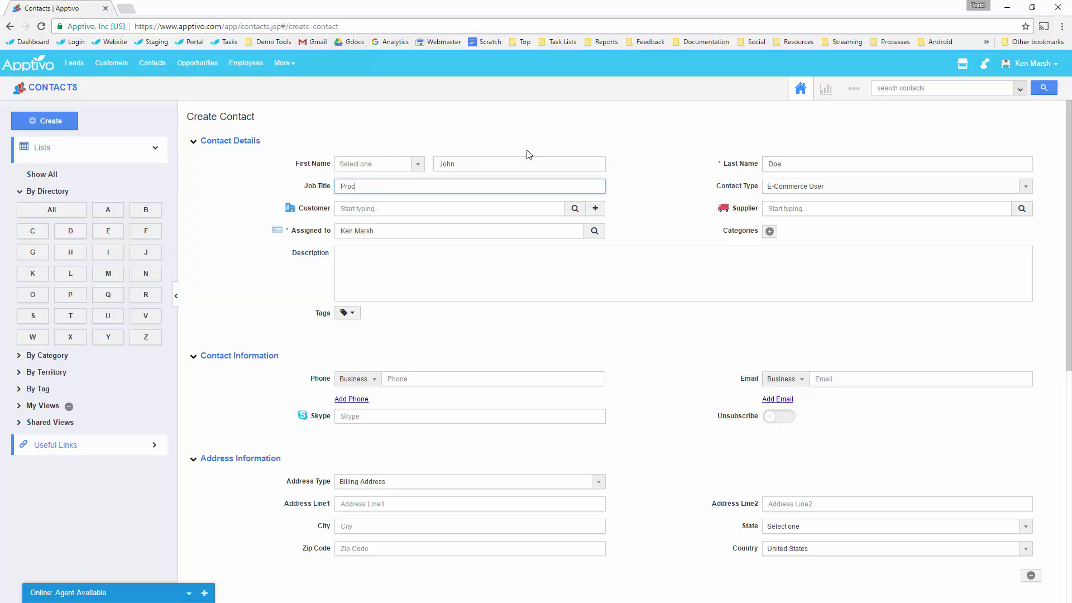
type("urement Manag")
type("we")
key("BackSpace")
key("BackSpace")
type("er")
Create and save the new customer Maxilon for the contact.
left_click(496, 206)
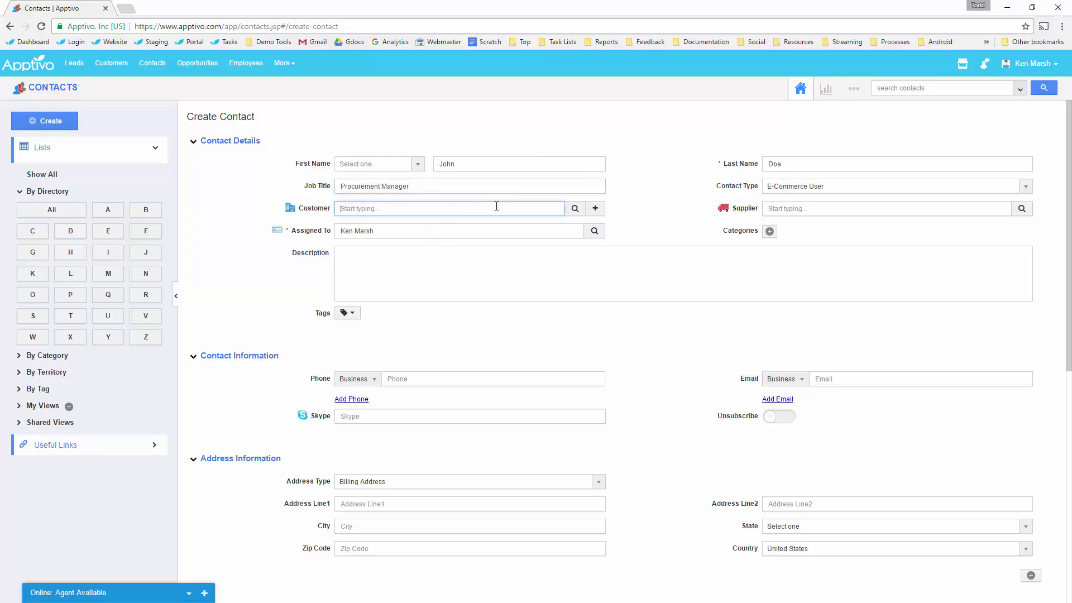
left_click(595, 208)
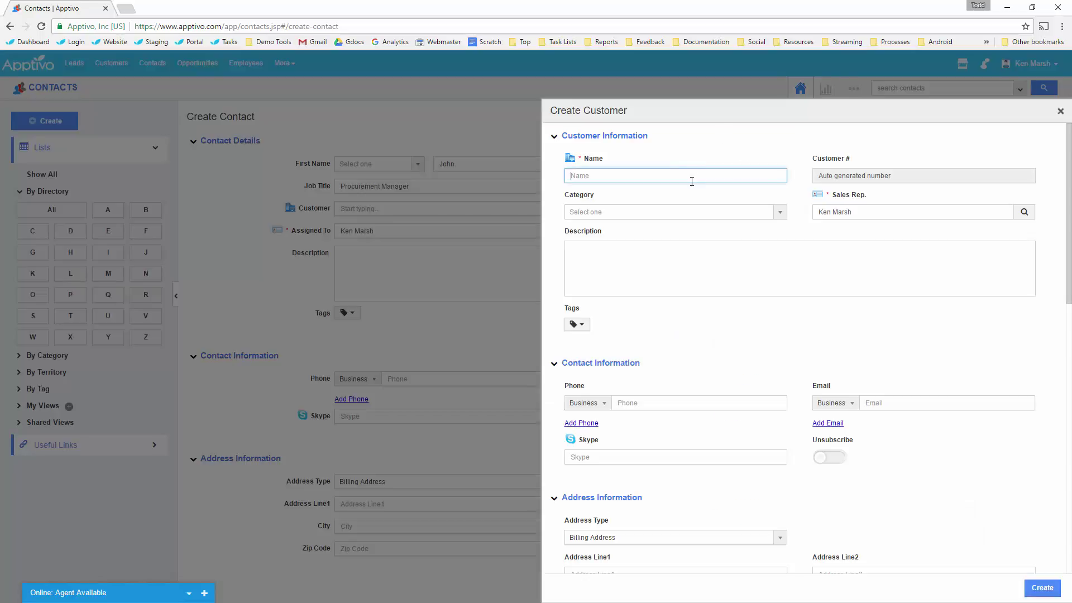
type("Maxilon")
left_click(1041, 587)
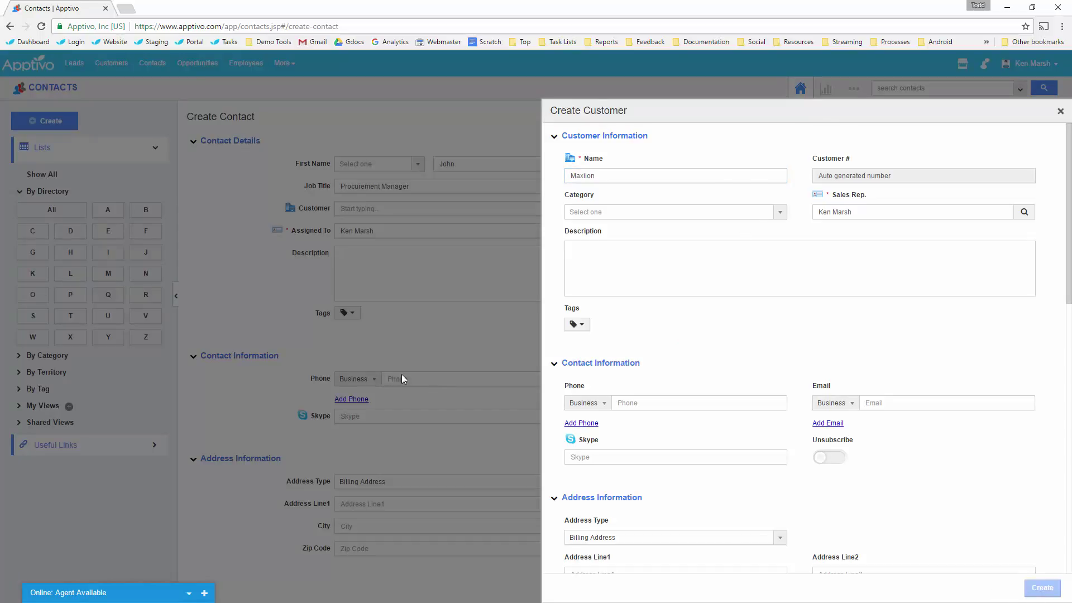
Enter the contact's phone number and e-mail address.
left_click(432, 379)
left_click(943, 377)
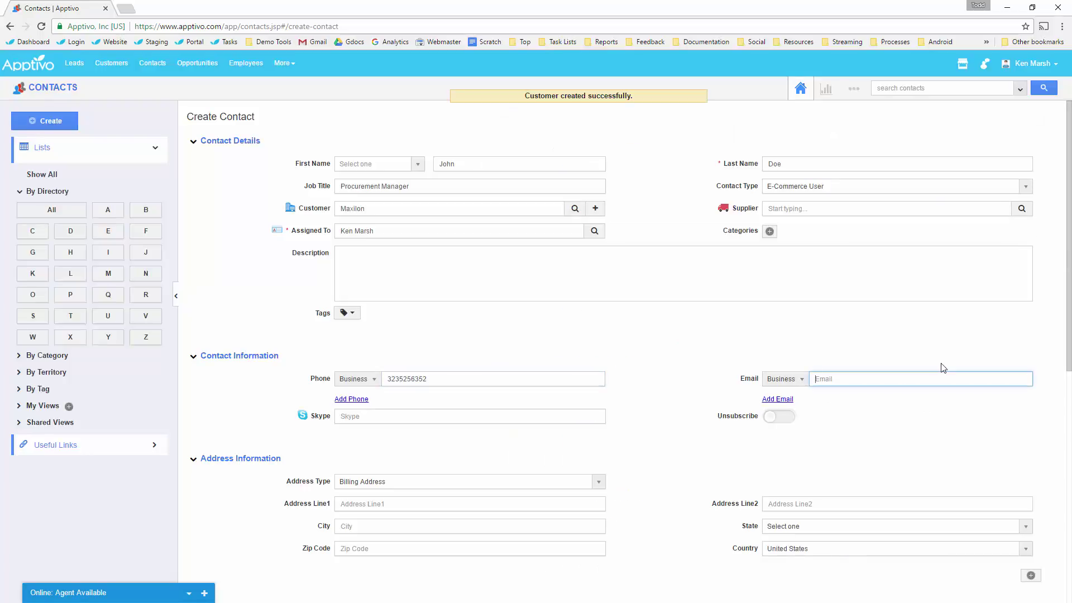
left_click(420, 504)
scroll(420, 505, "down", 4)
scroll(411, 378, "down", 3)
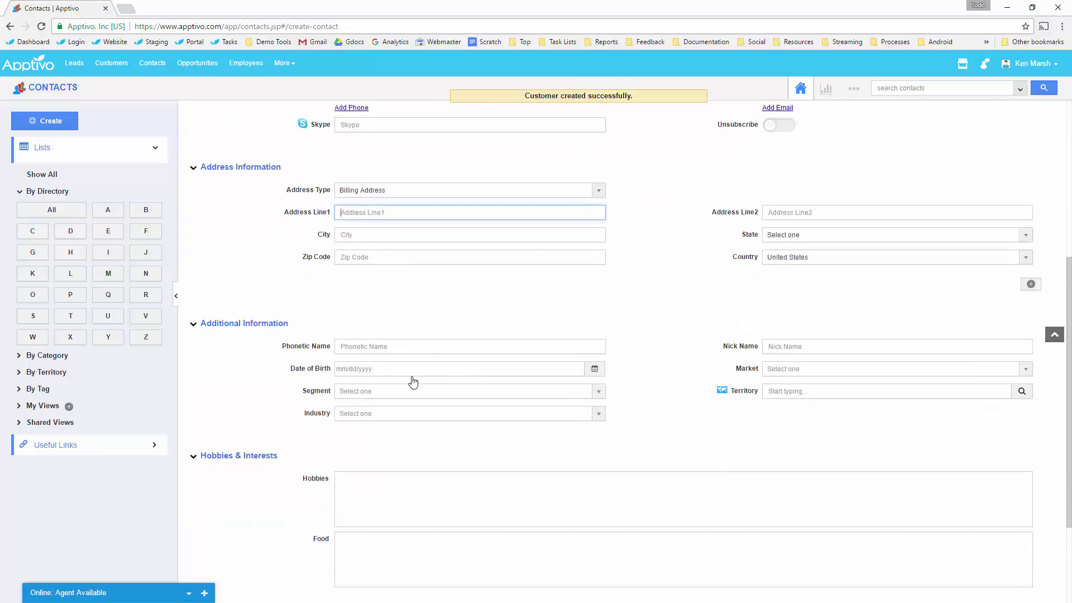
scroll(405, 358, "down", 1)
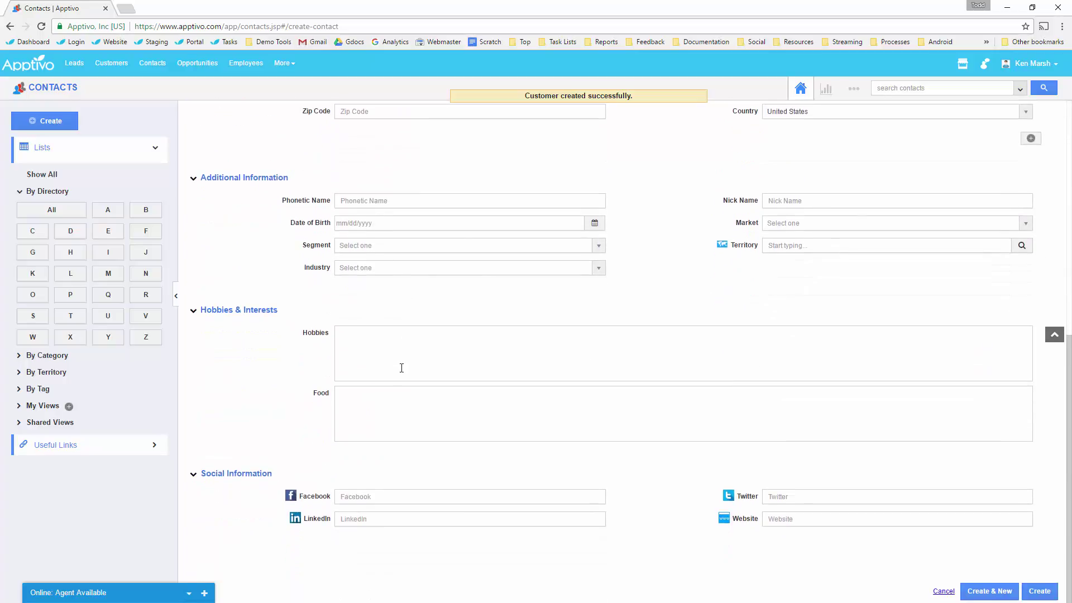
scroll(555, 478, "up", 8)
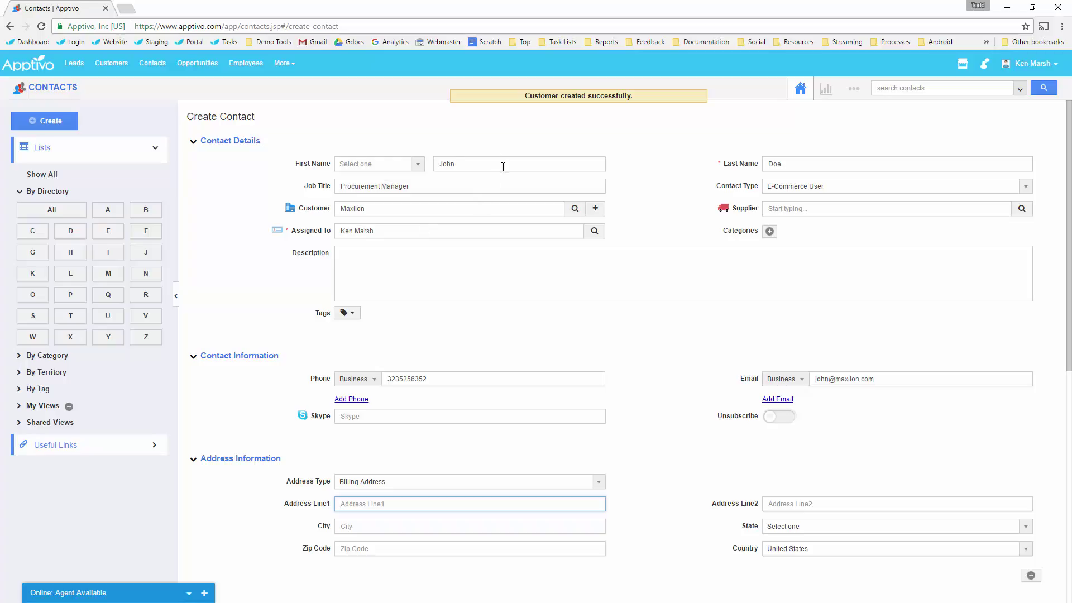
Keep E-Commerce User as the contact type and open the Categories picker.
left_click(810, 166)
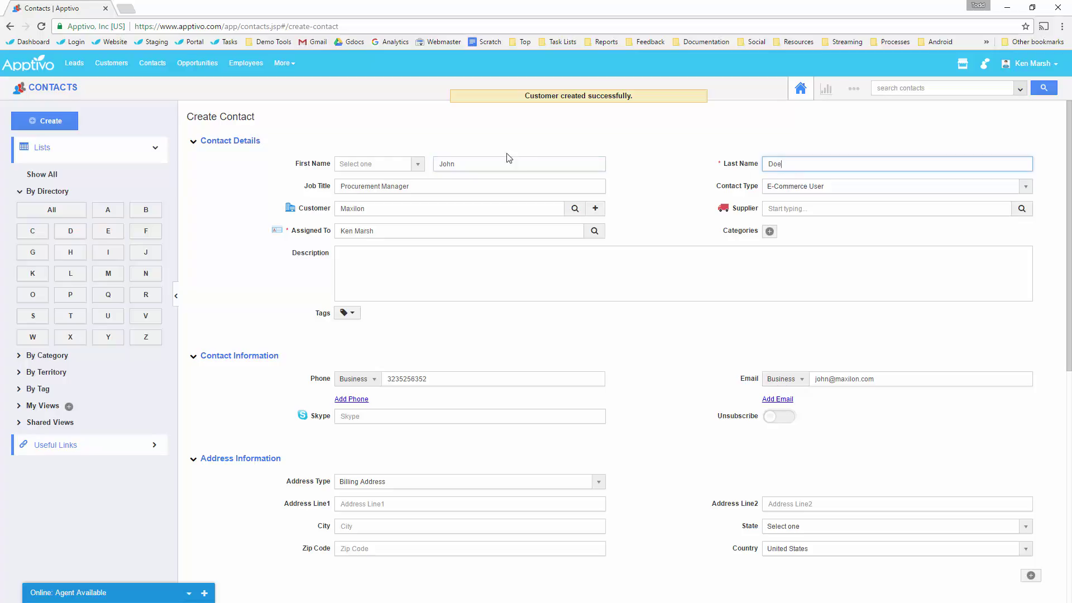
left_click(410, 187)
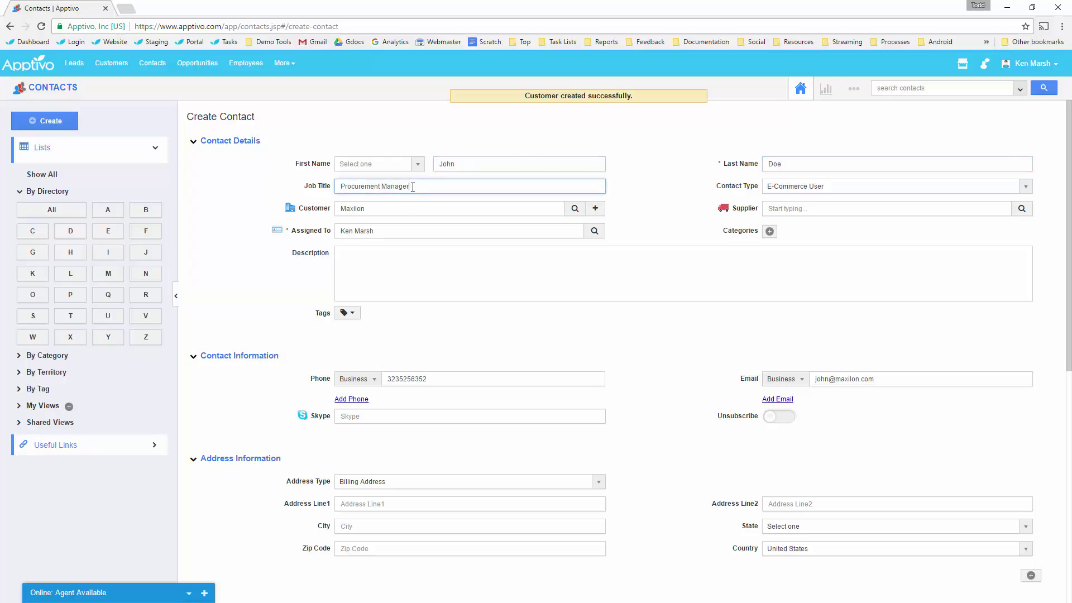
left_click(389, 209)
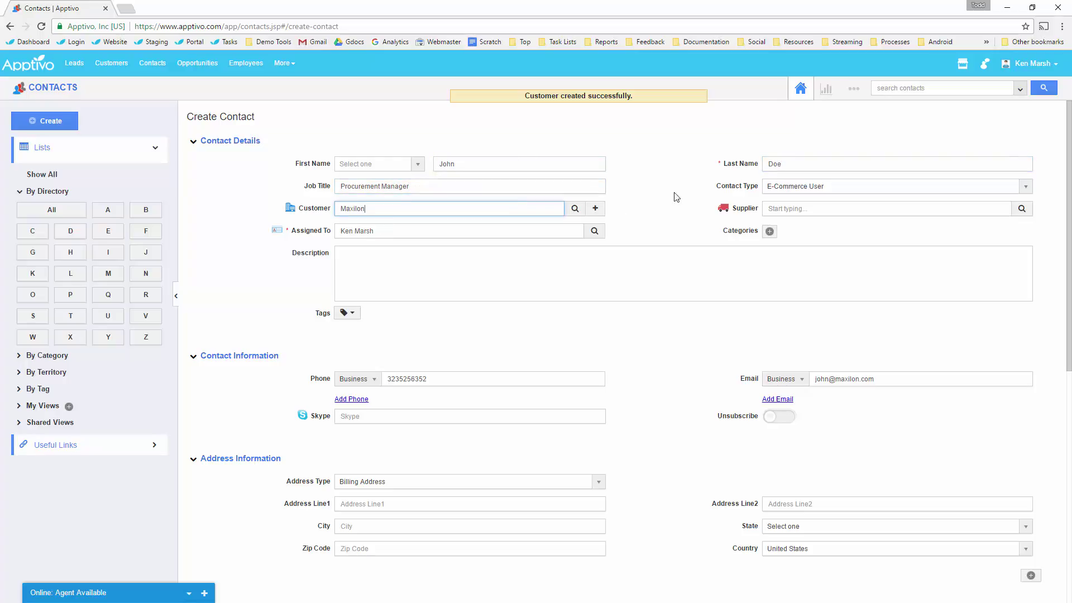
left_click(792, 189)
scroll(803, 240, "down", 1)
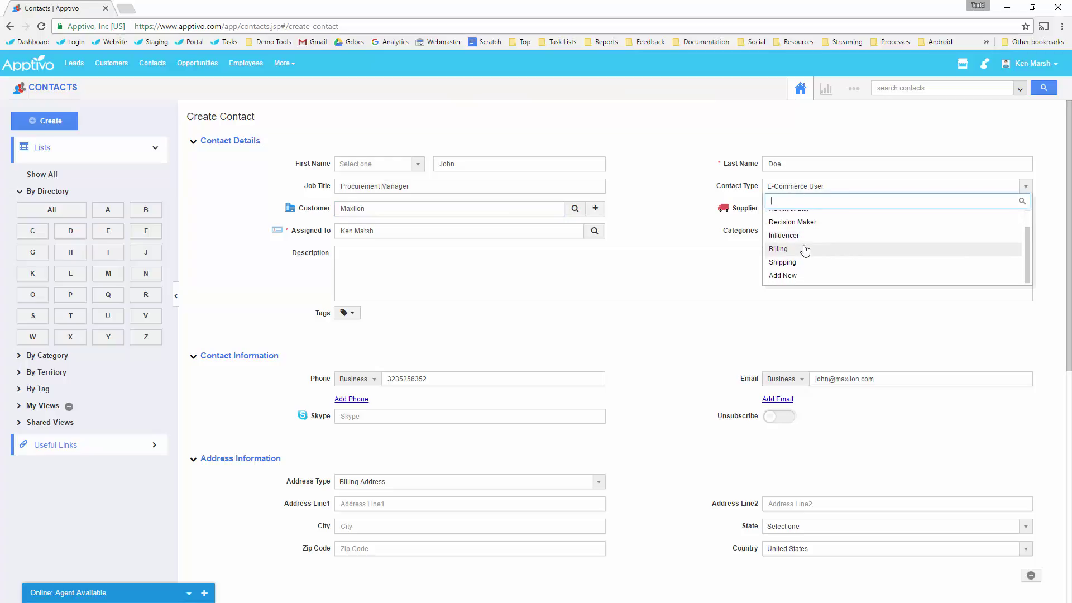
scroll(804, 246, "up", 2)
left_click(720, 203)
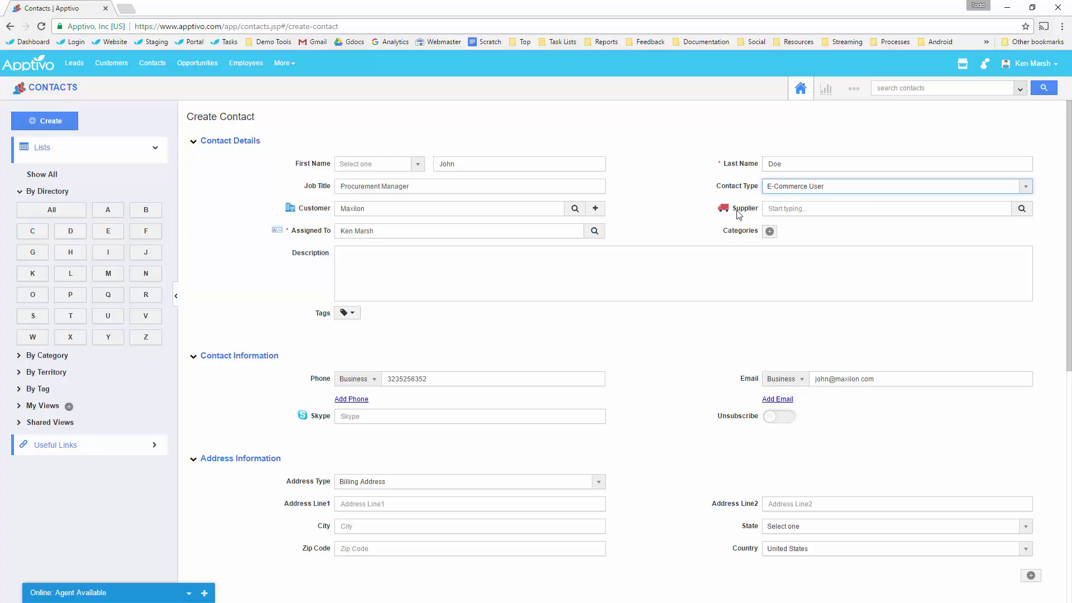
left_click(769, 231)
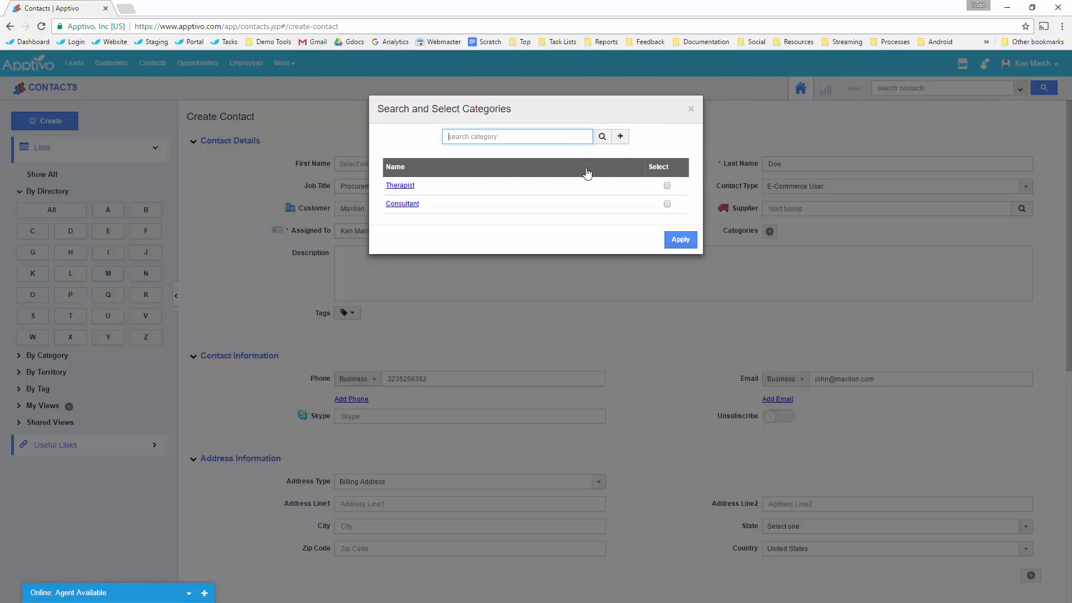
left_click(692, 109)
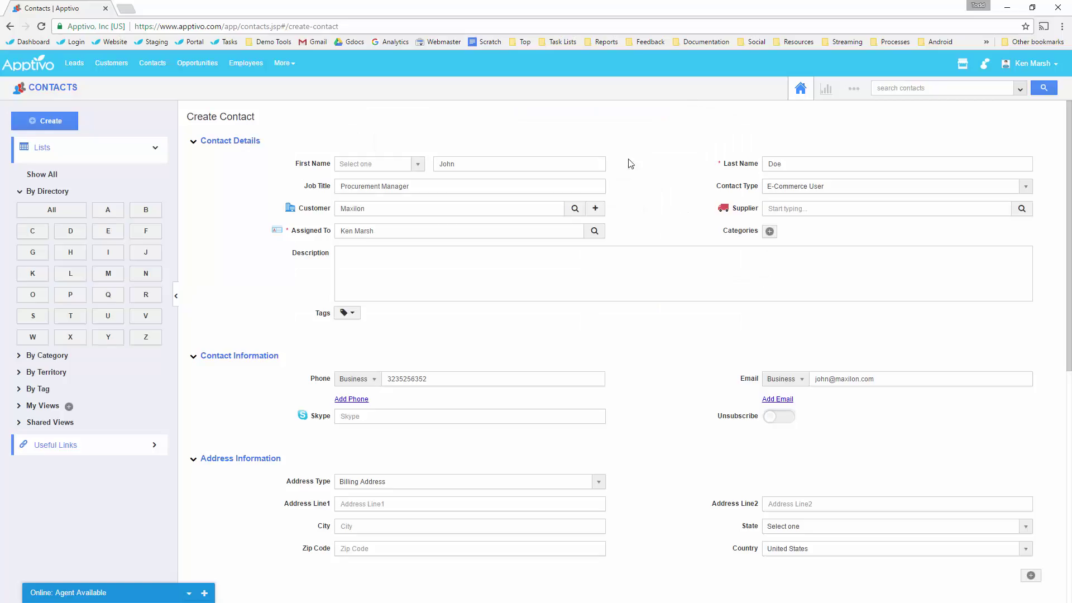
scroll(490, 212, "down", 1)
left_click(488, 213)
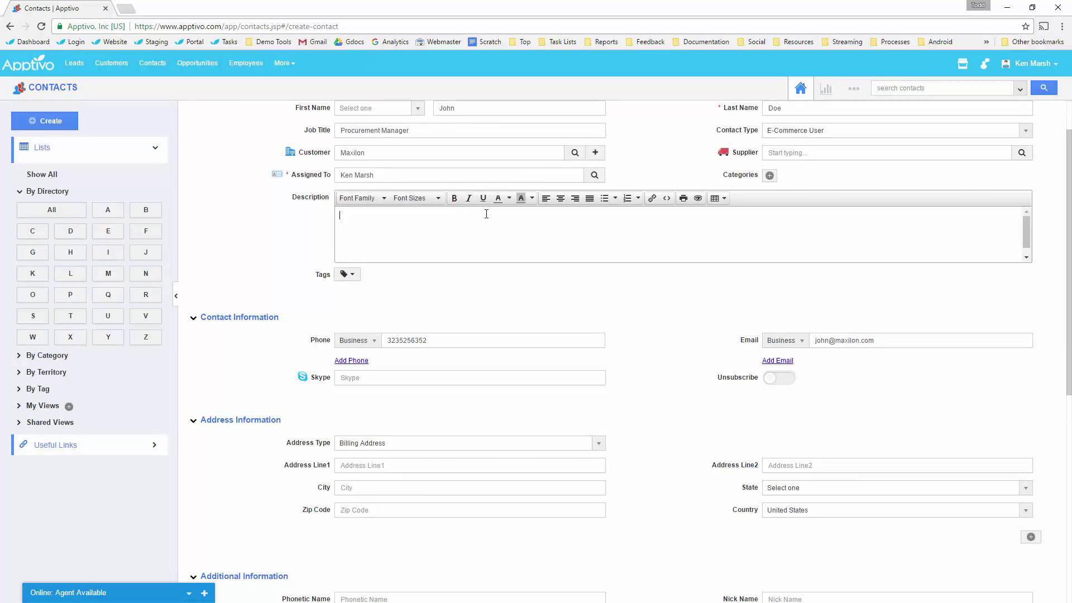
left_click(347, 274)
left_click(291, 305)
scroll(498, 243, "down", 2)
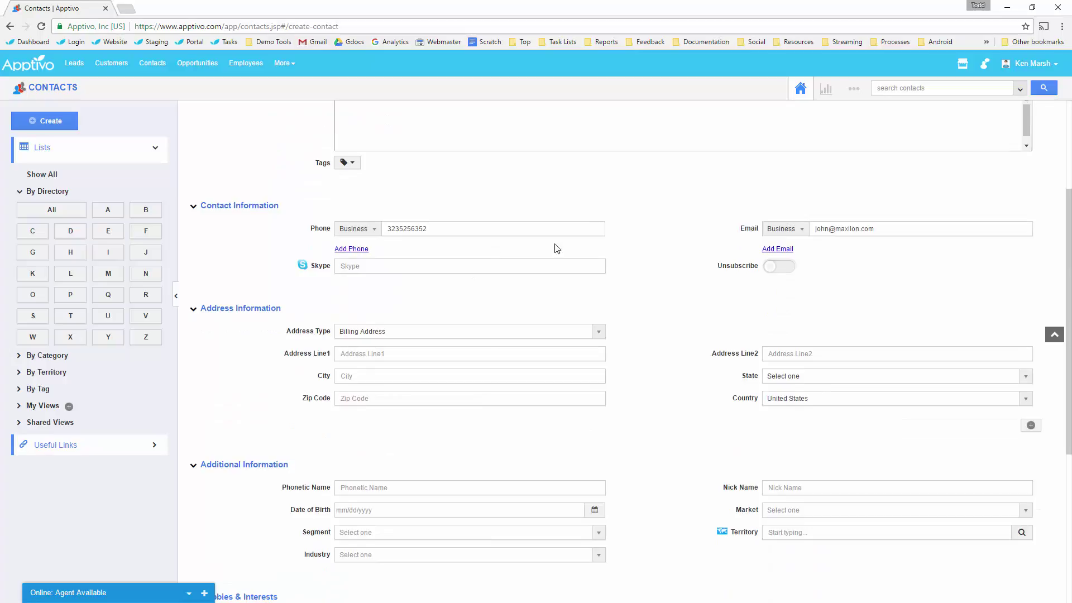
scroll(739, 194, "down", 1)
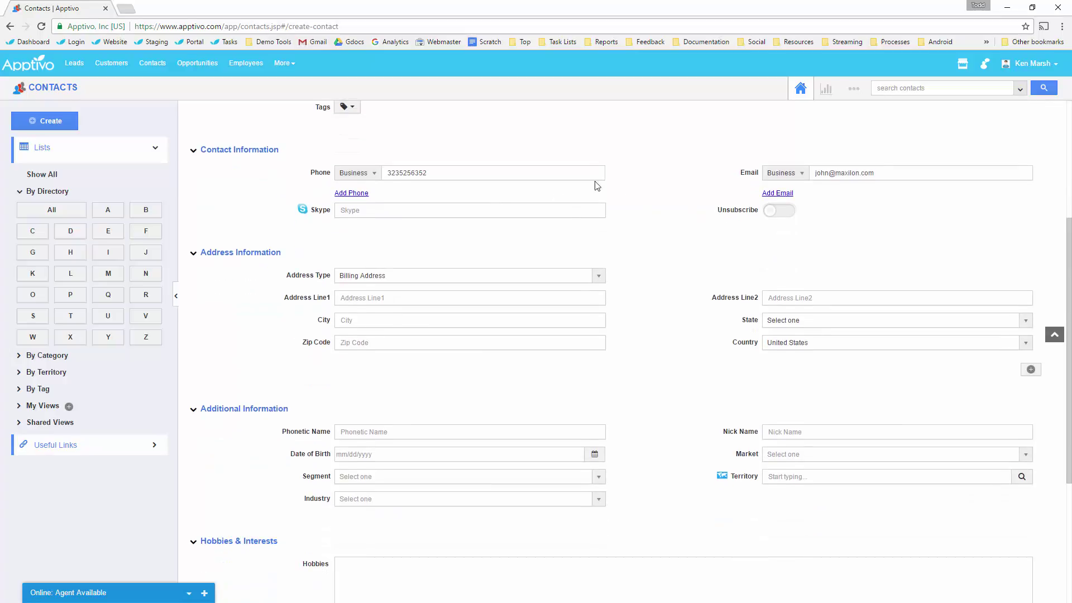
scroll(582, 184, "down", 1)
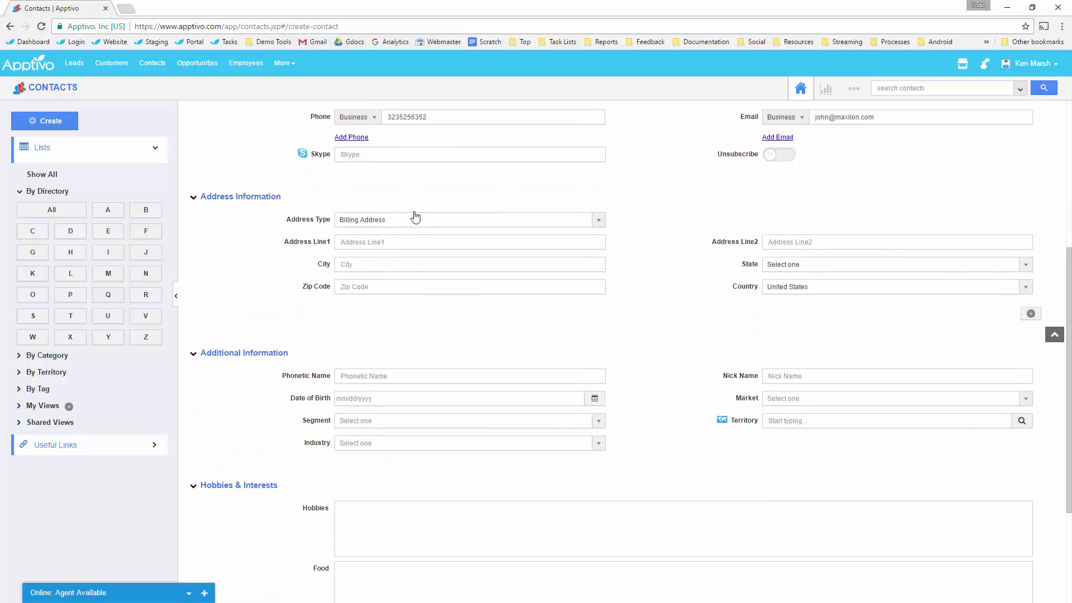
scroll(481, 183, "down", 1)
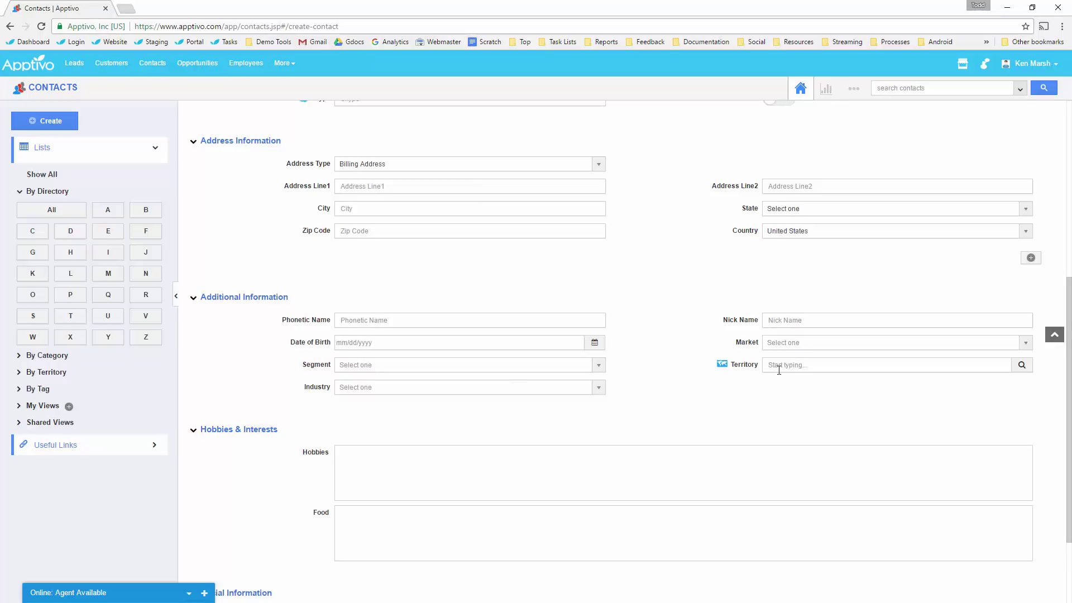
scroll(776, 374, "down", 2)
scroll(775, 378, "down", 1)
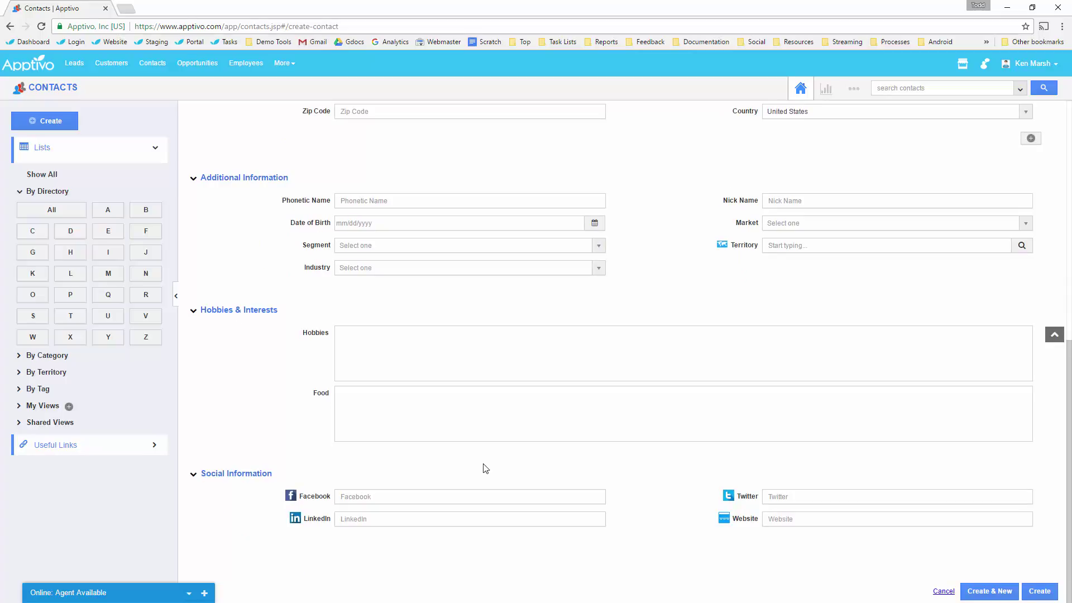
scroll(481, 460, "up", 8)
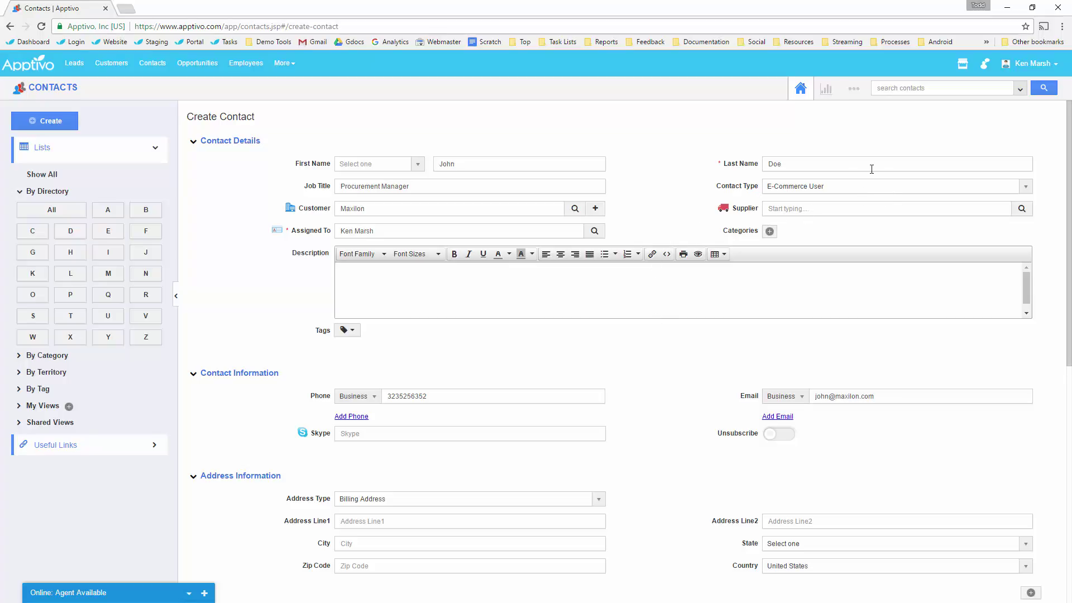
left_click(853, 91)
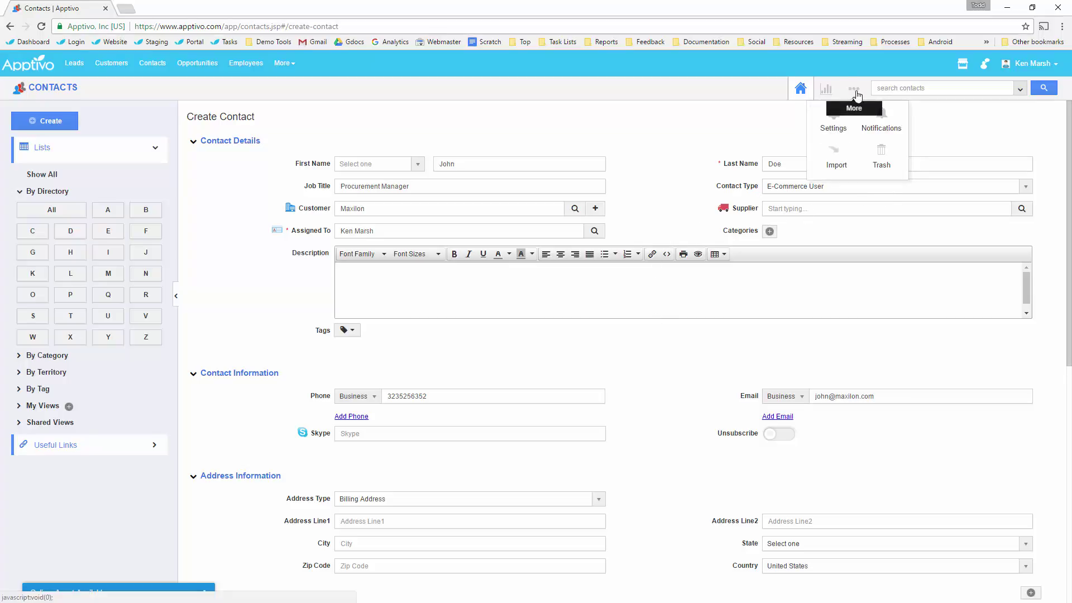
Open Contacts Settings from the More menu and choose Customize App > Master Layout.
left_click(889, 89)
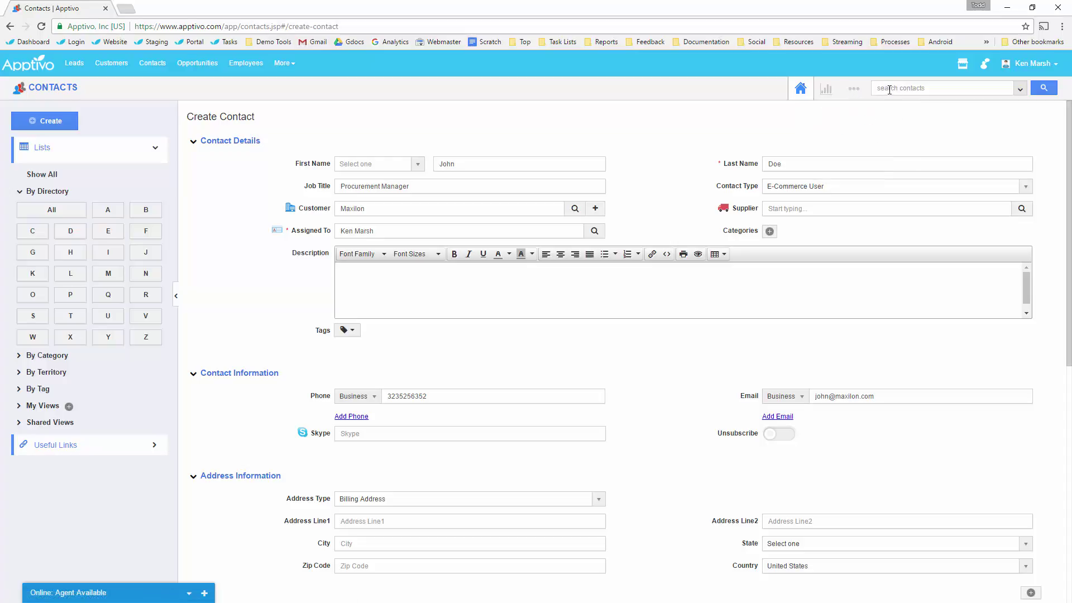
left_click(853, 88)
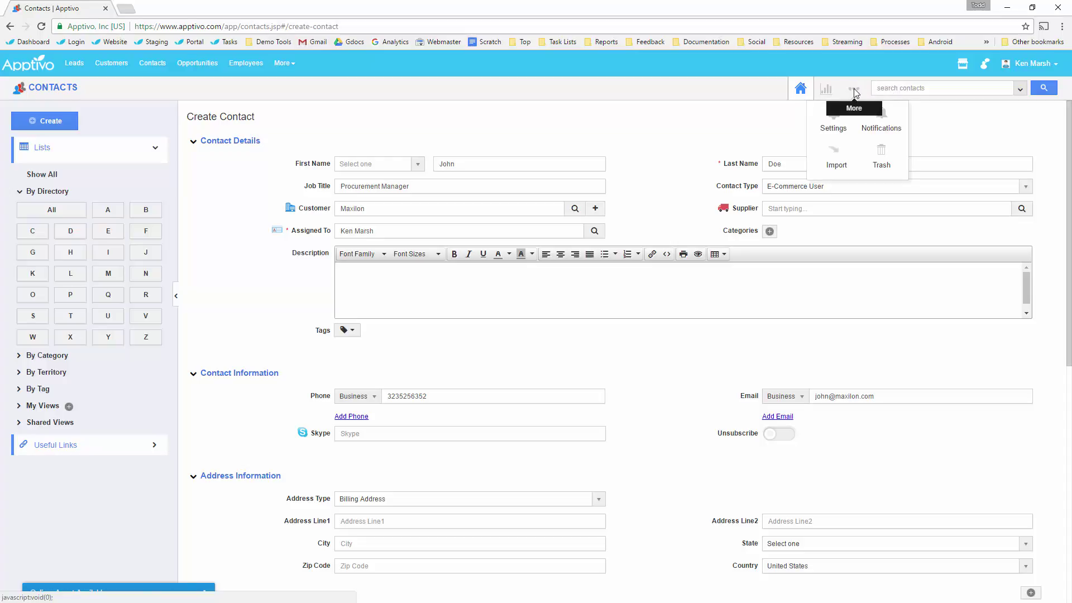
left_click(832, 128)
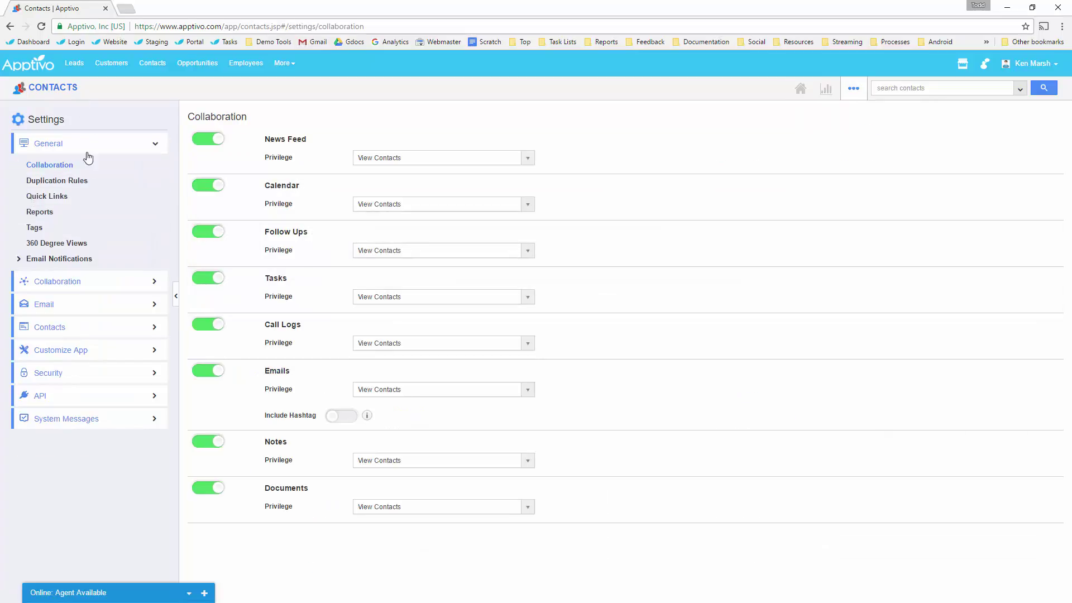
left_click(69, 358)
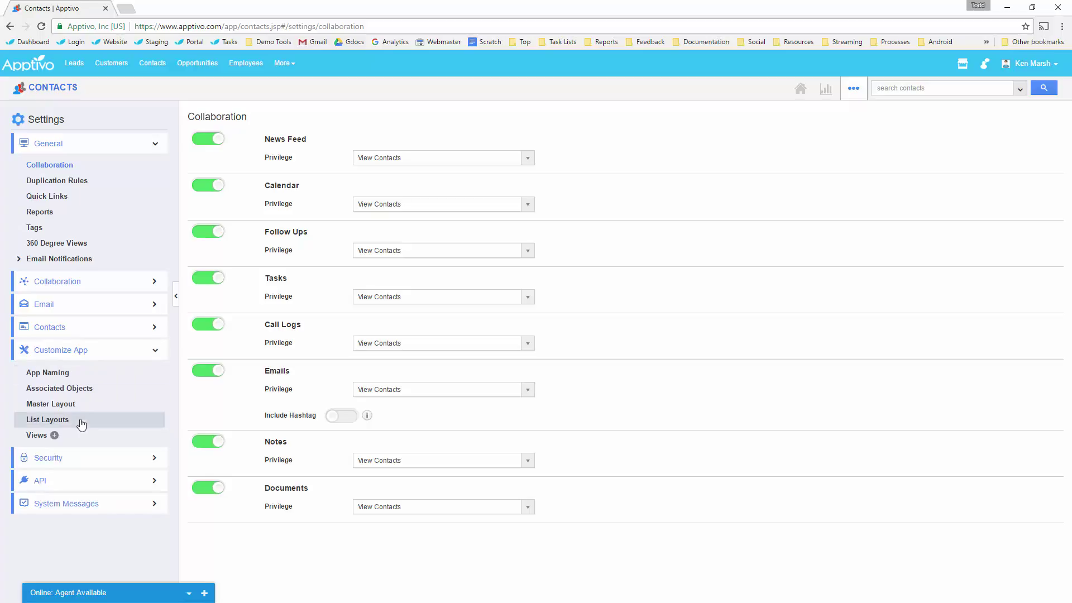
left_click(53, 404)
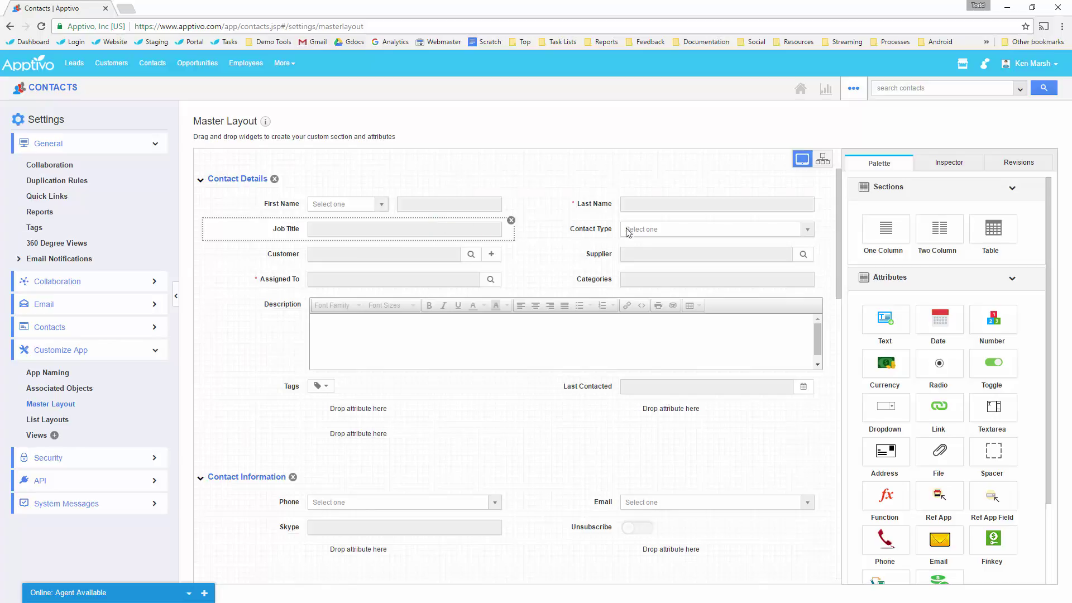
Remove the Contact Type, Supplier and Skype fields from the master layout.
left_click(823, 223)
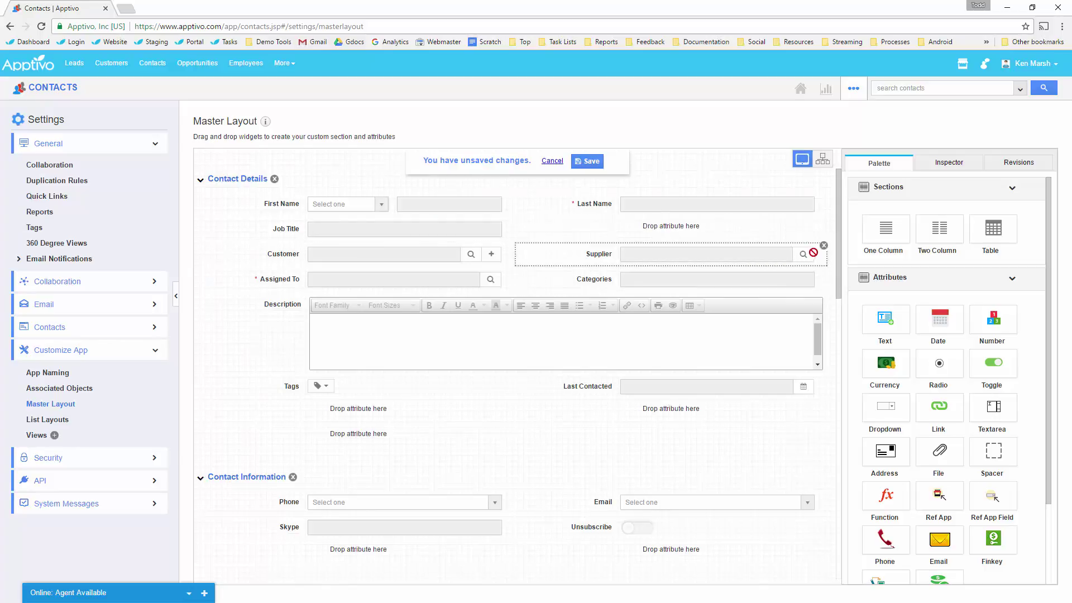
left_click(824, 246)
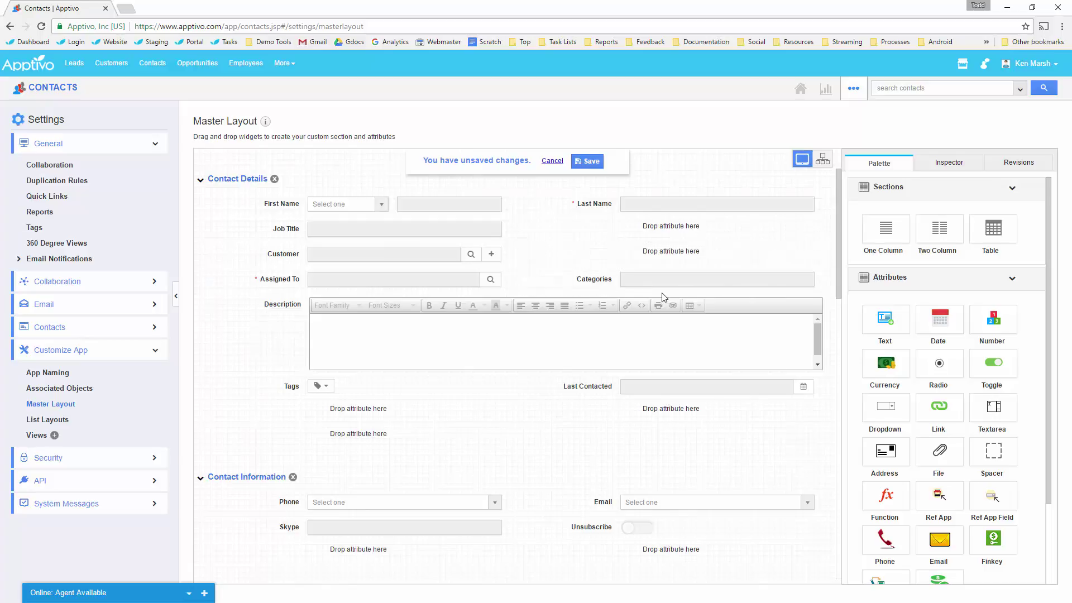
scroll(475, 397, "down", 1)
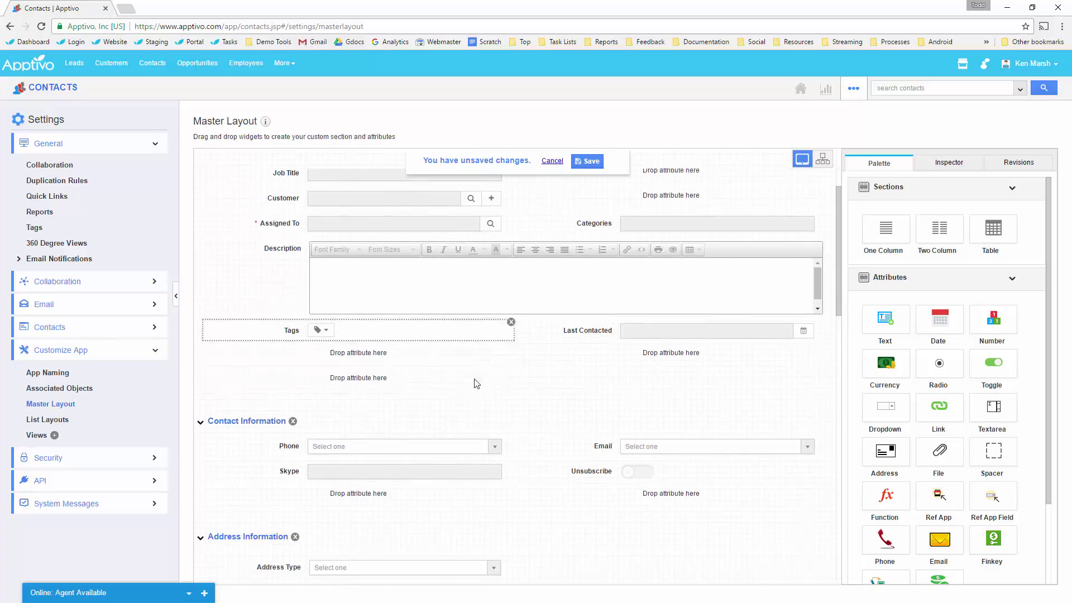
scroll(474, 379, "up", 1)
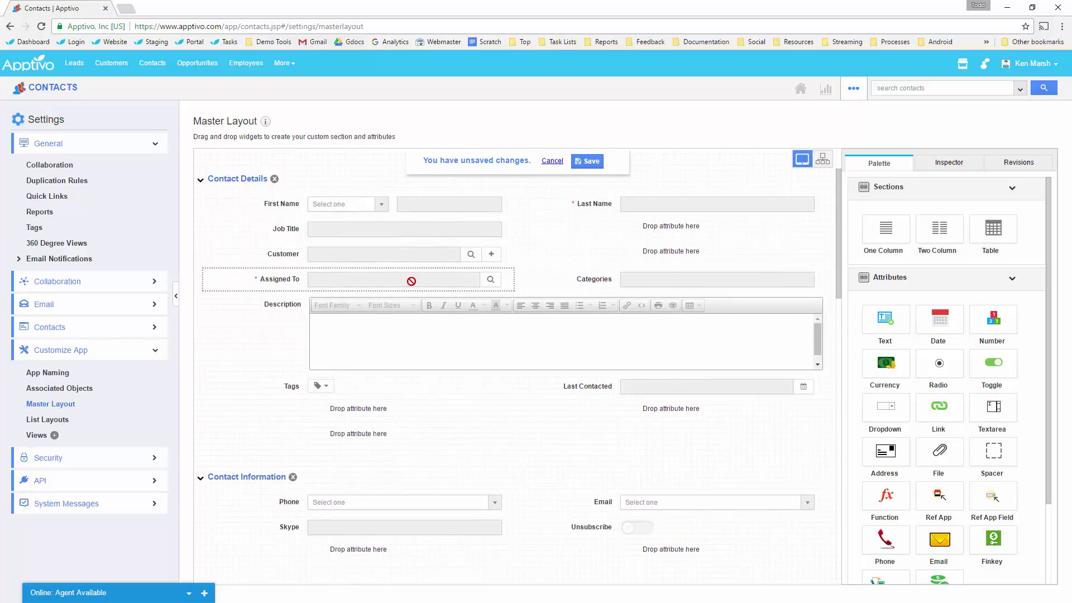
scroll(409, 287, "down", 1)
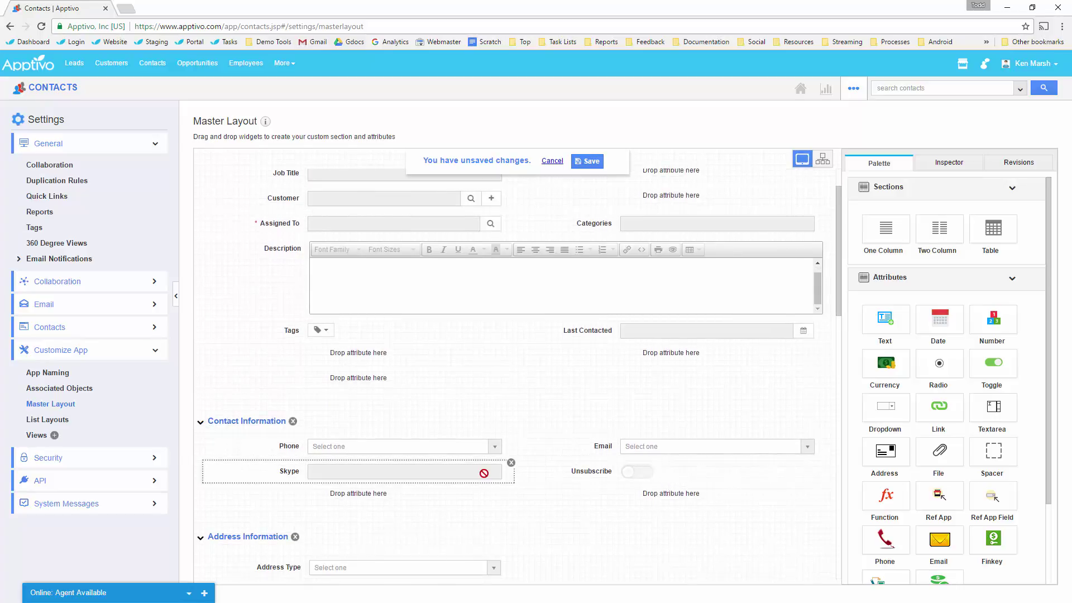
left_click(511, 463)
Remove Nick Name, Market, Territory, Follow Up Date/Description, Industry, Segment and Date of Birth.
scroll(469, 475, "down", 8)
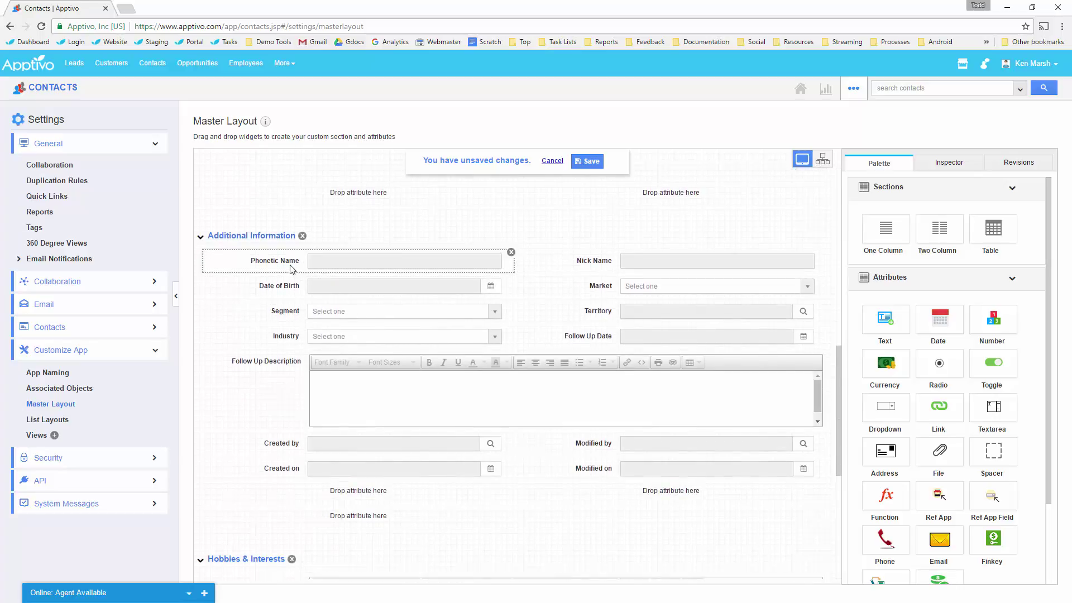
left_click(823, 252)
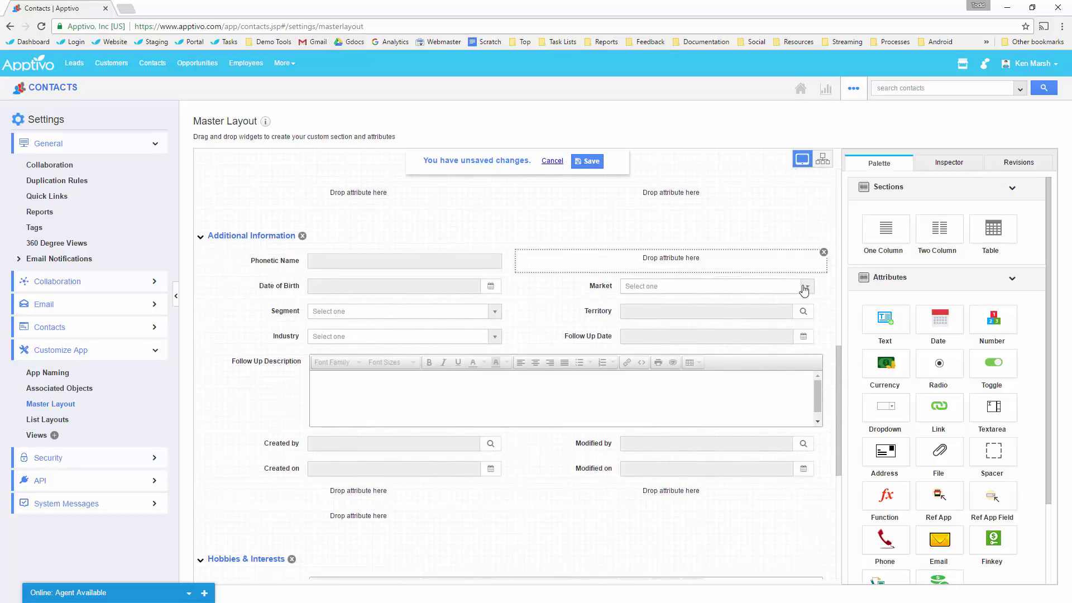
left_click(824, 277)
left_click(824, 302)
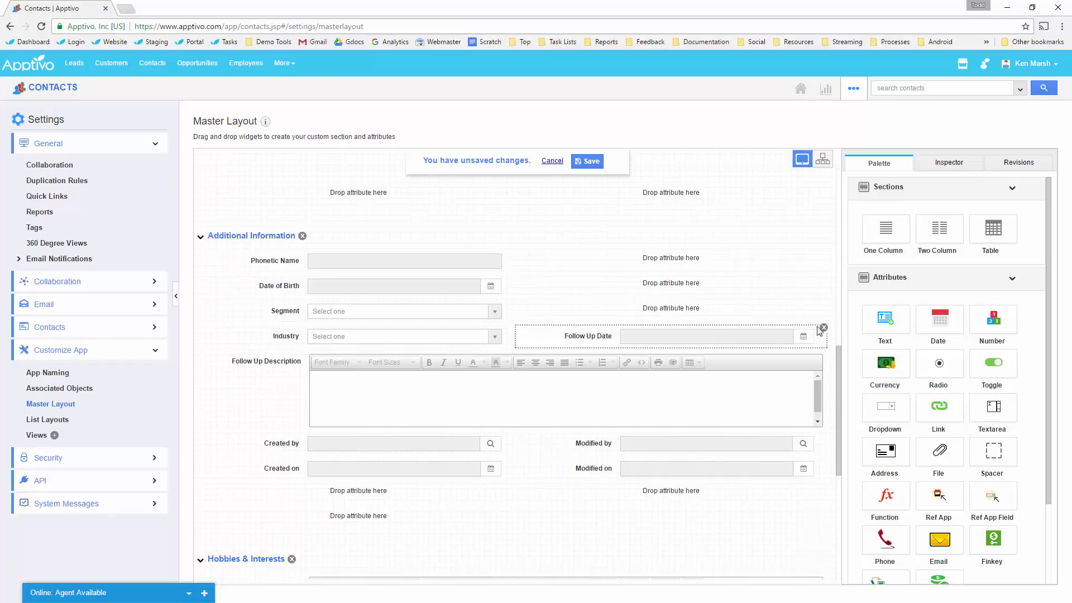
left_click(824, 327)
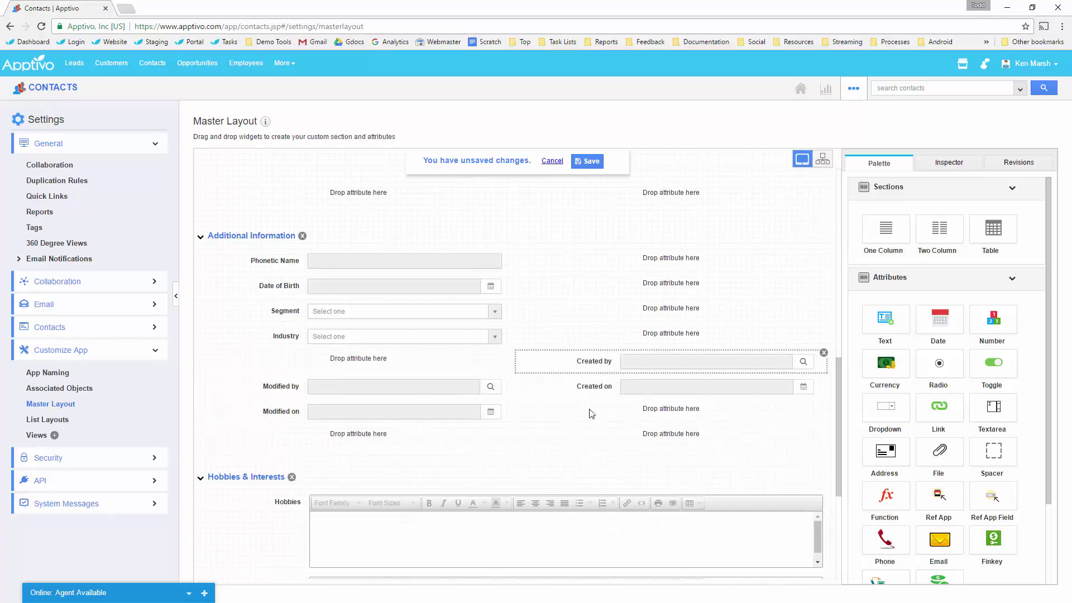
left_click(824, 351)
left_click(511, 327)
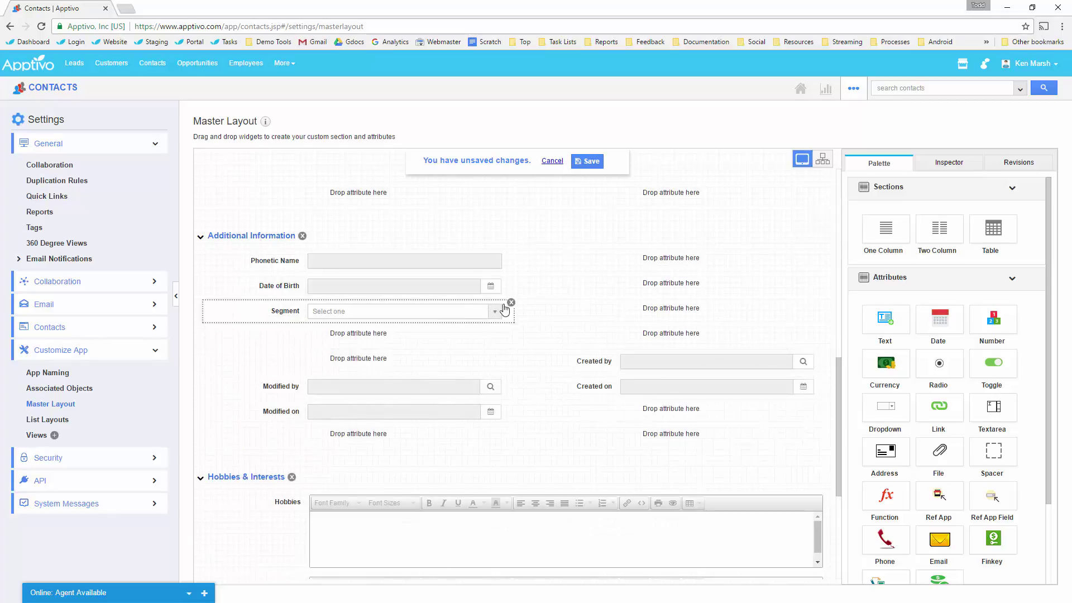
left_click(511, 303)
left_click(511, 277)
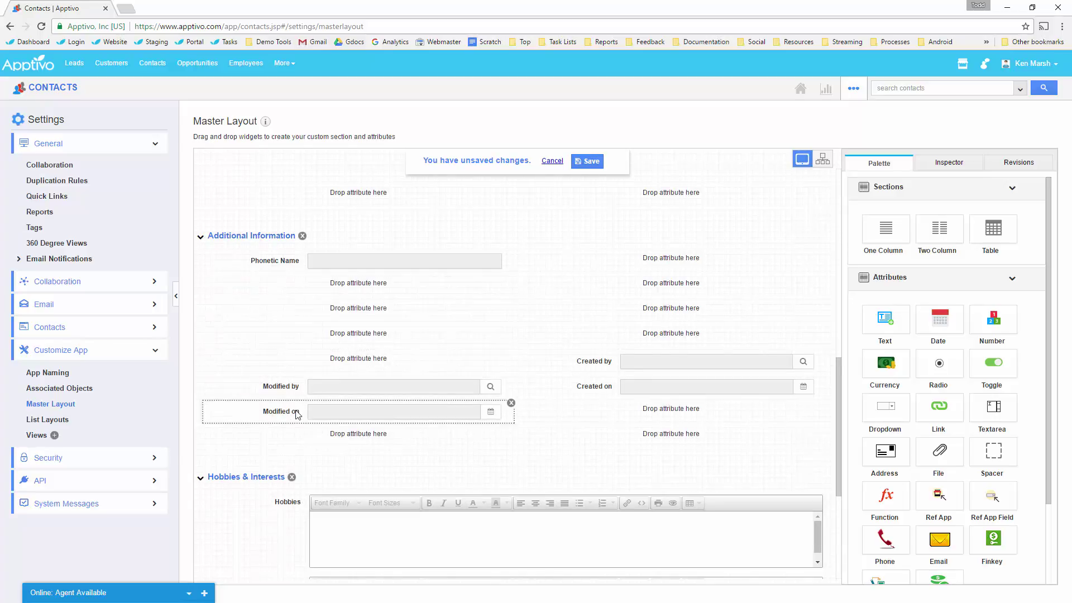
Delete the entire Hobbies & Interests section.
scroll(296, 475, "down", 3)
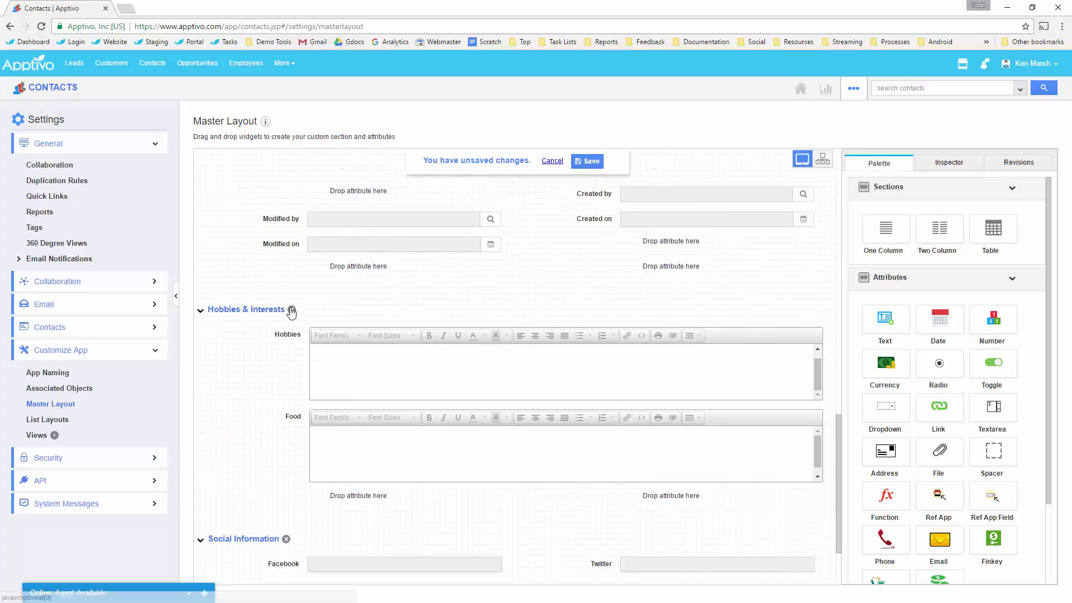
left_click(292, 309)
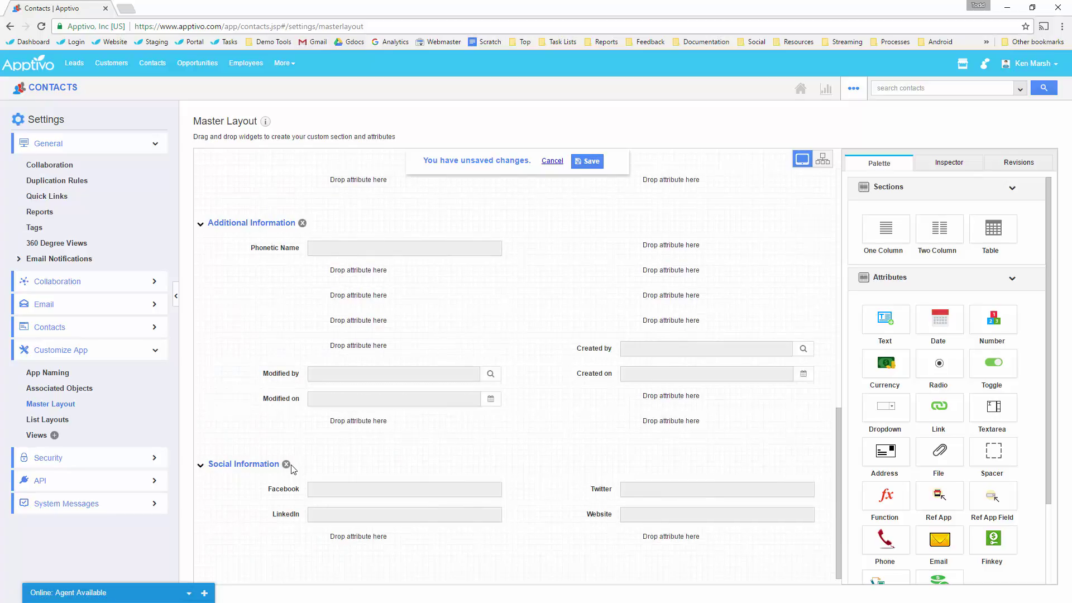
scroll(290, 446, "up", 2)
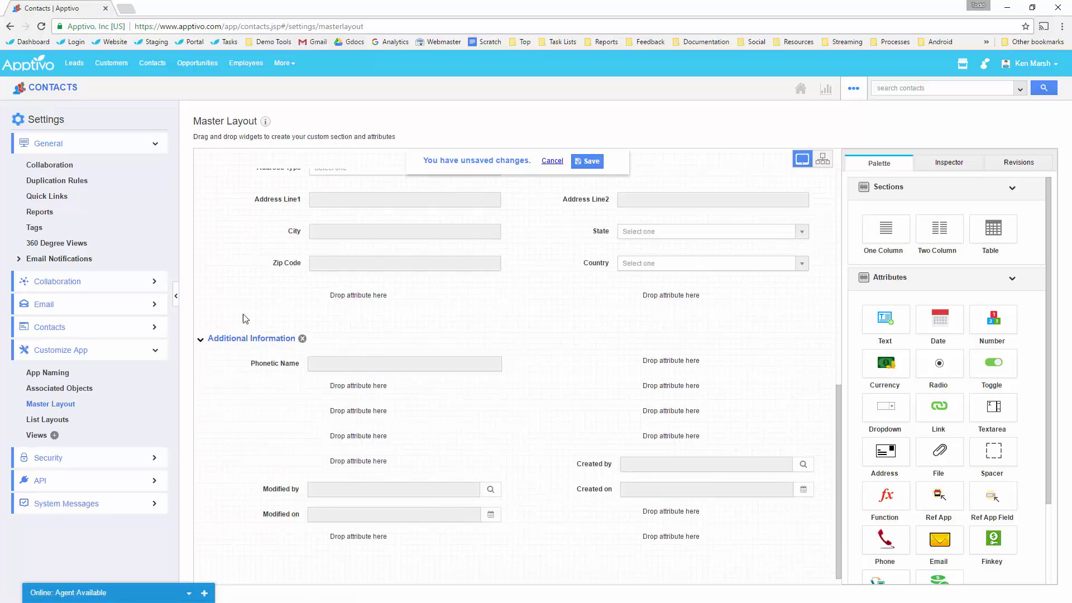
scroll(388, 458, "up", 7)
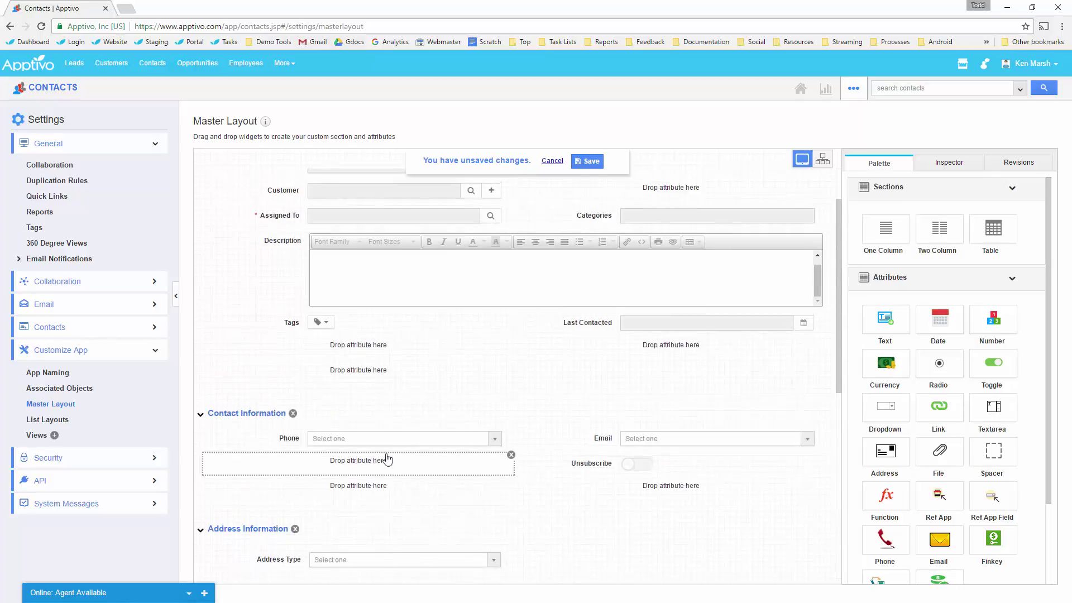
Move Customer, Phone and Unsubscribe up and delete the emptied Contact Information section.
scroll(387, 459, "up", 1)
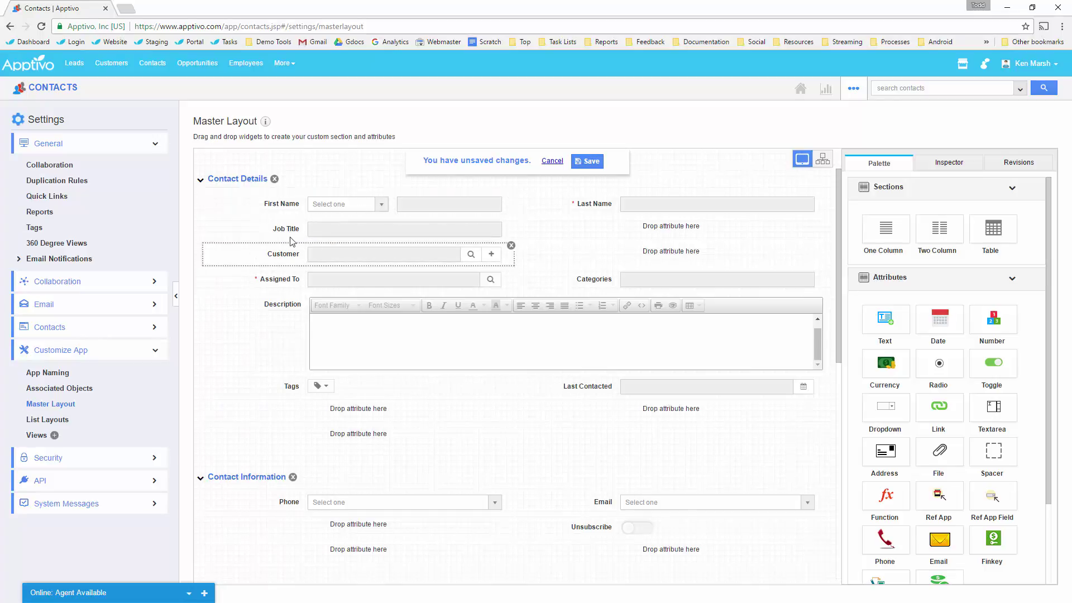
left_click_drag(290, 241, 325, 240)
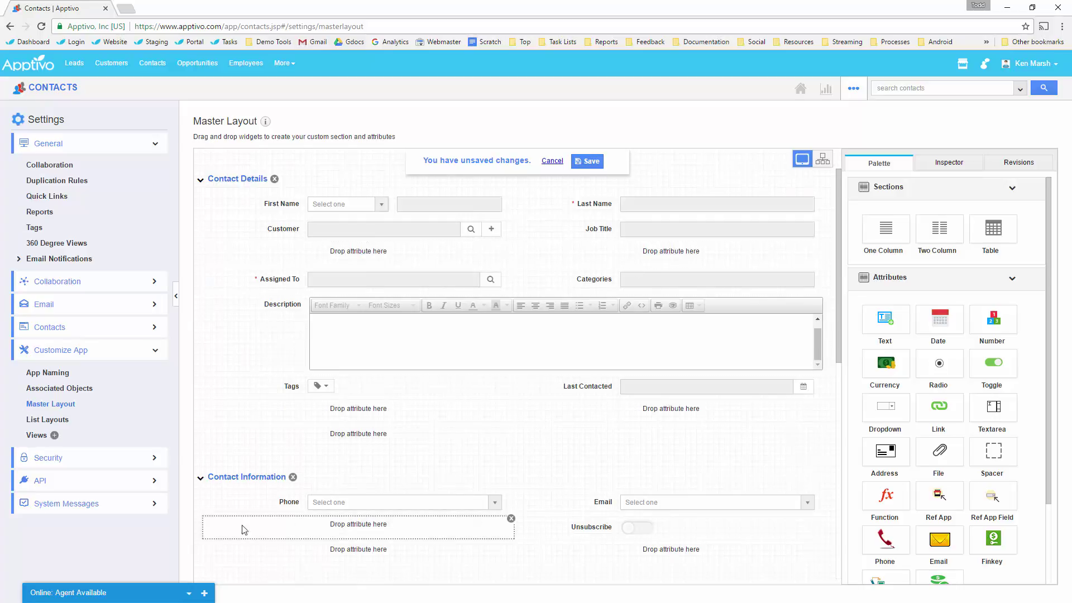
left_click_drag(360, 267, 666, 264)
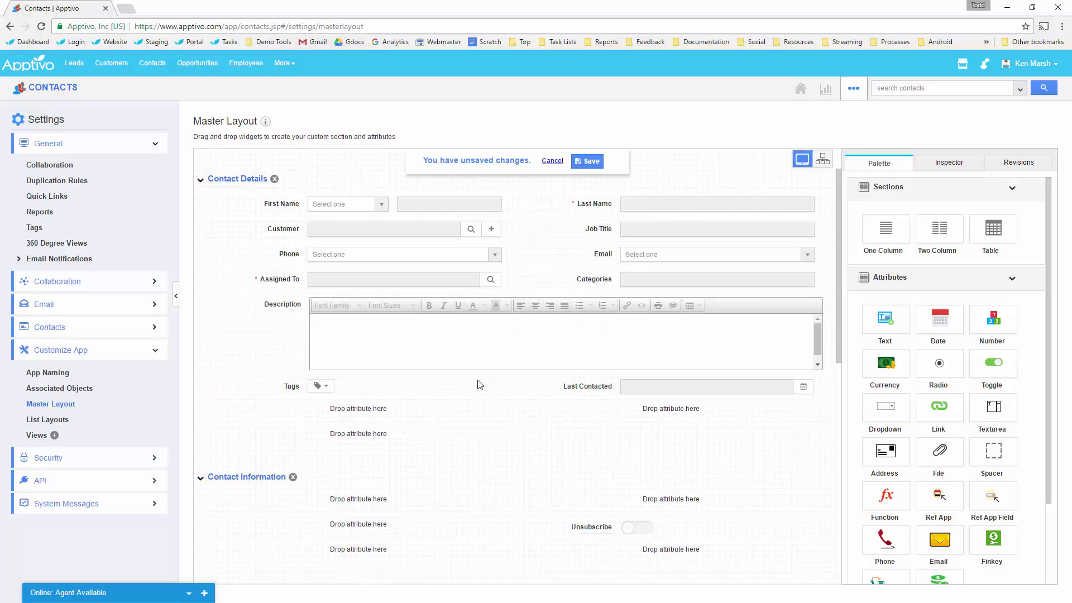
scroll(394, 491, "down", 2)
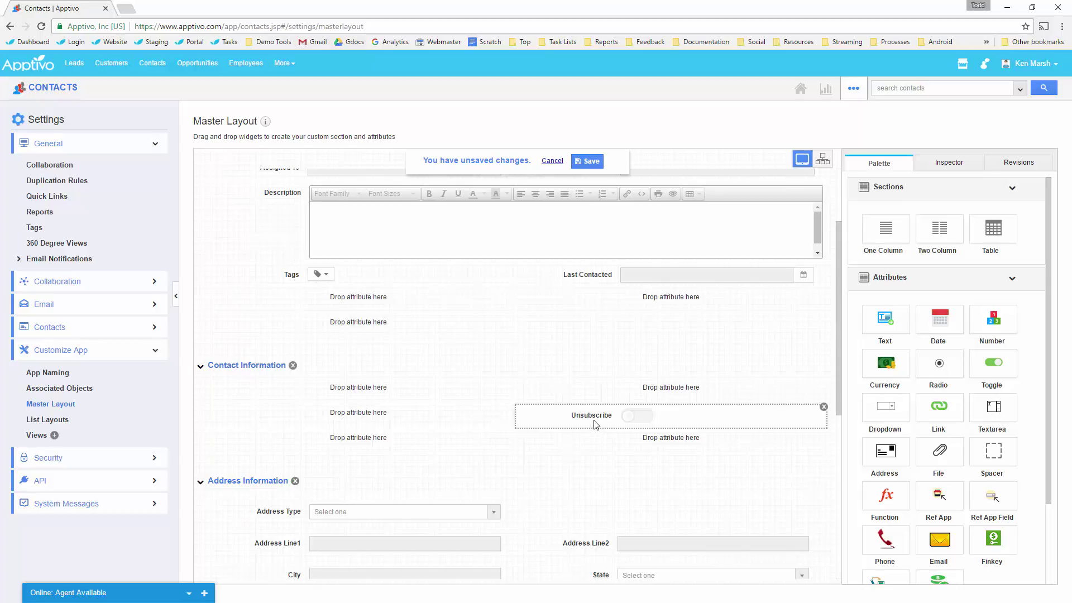
left_click_drag(596, 424, 659, 308)
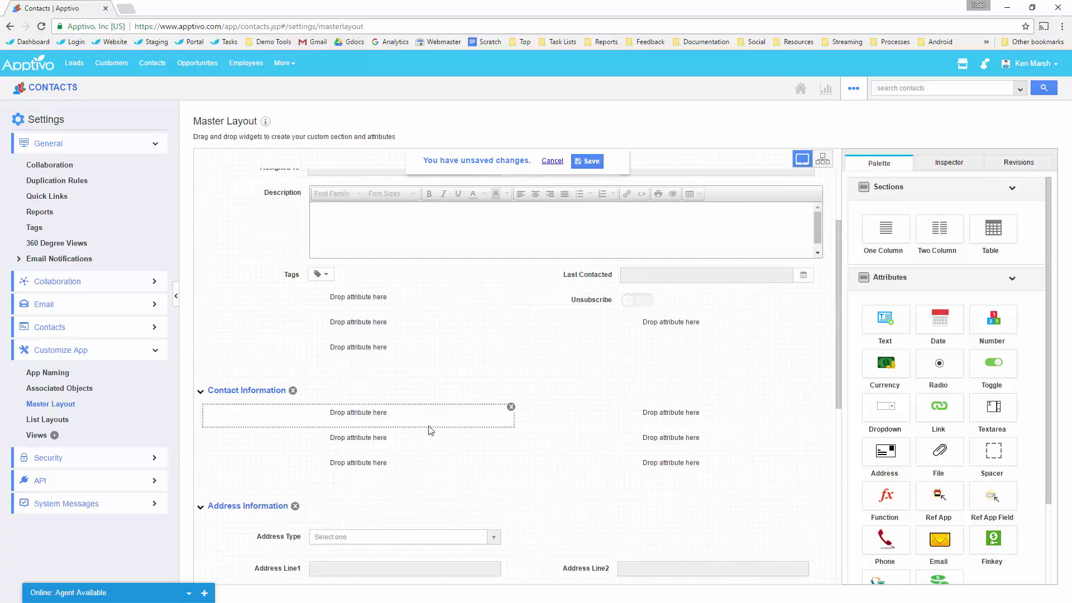
left_click(293, 391)
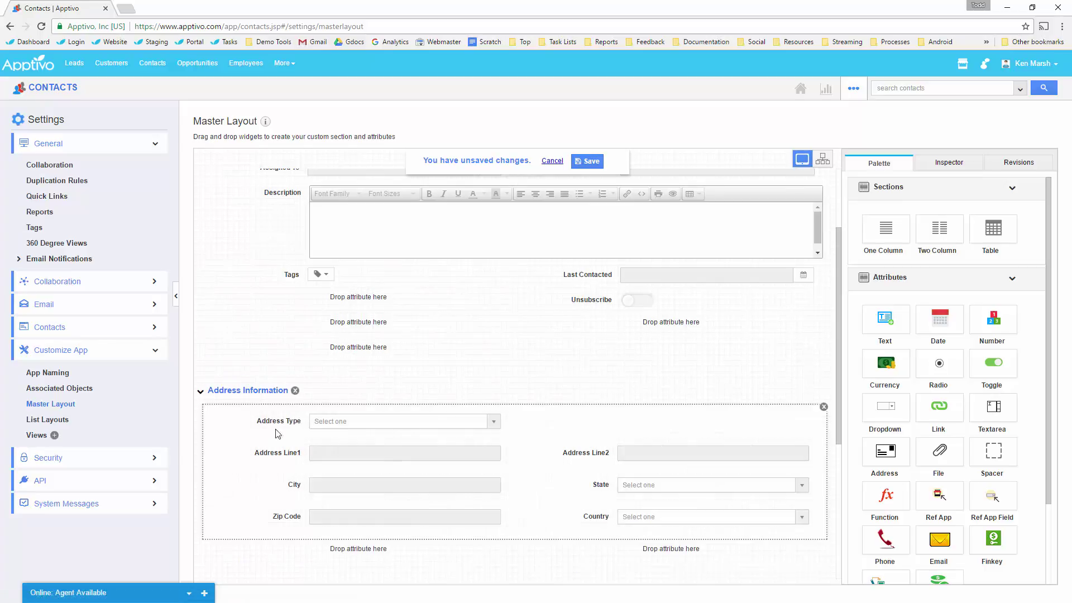
Move the address fields below Tags, delete Address Information, and put Phonetic Name beside Unsubscribe.
left_click_drag(275, 427, 347, 316)
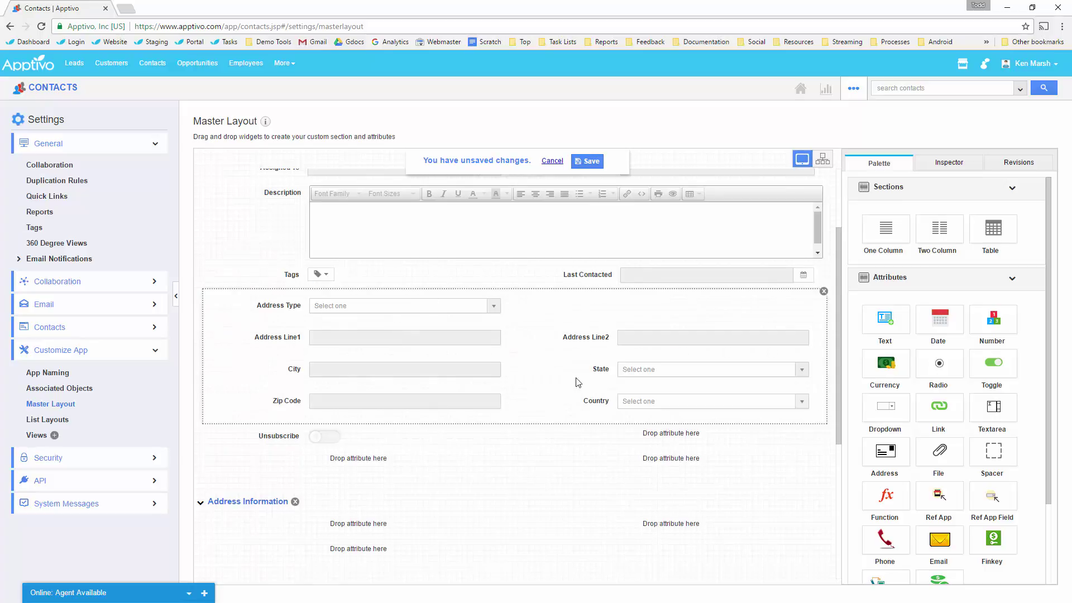
scroll(578, 382, "down", 2)
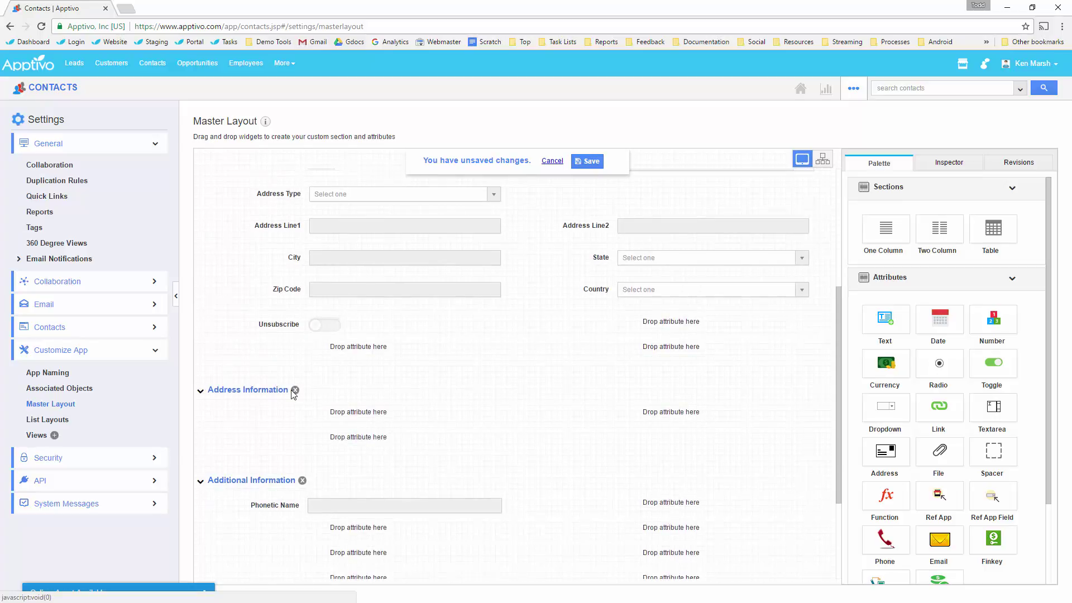
left_click(294, 390)
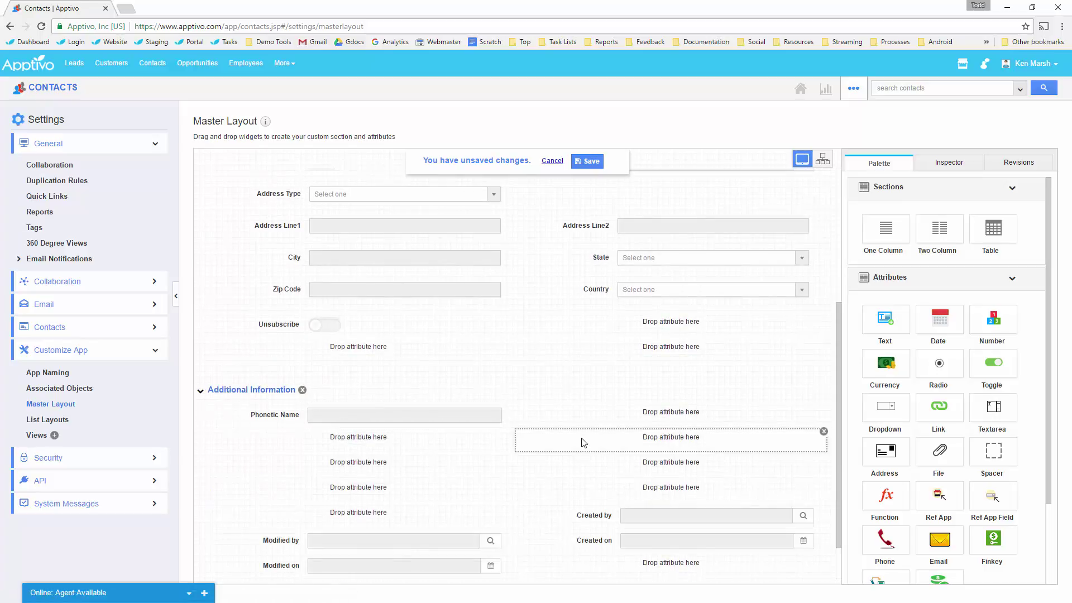
scroll(509, 369, "down", 1)
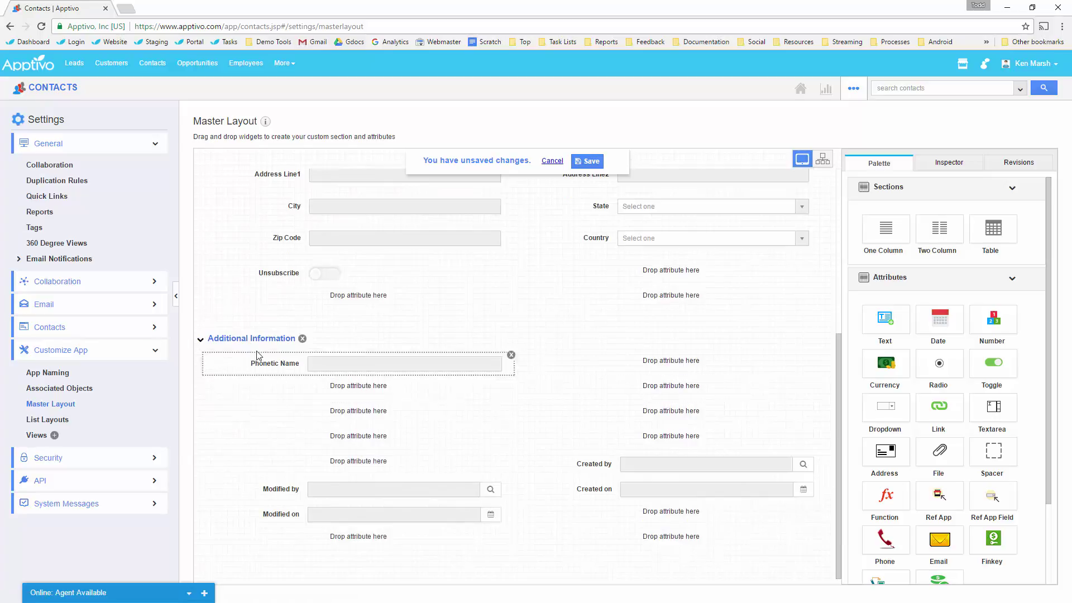
left_click_drag(261, 363, 677, 275)
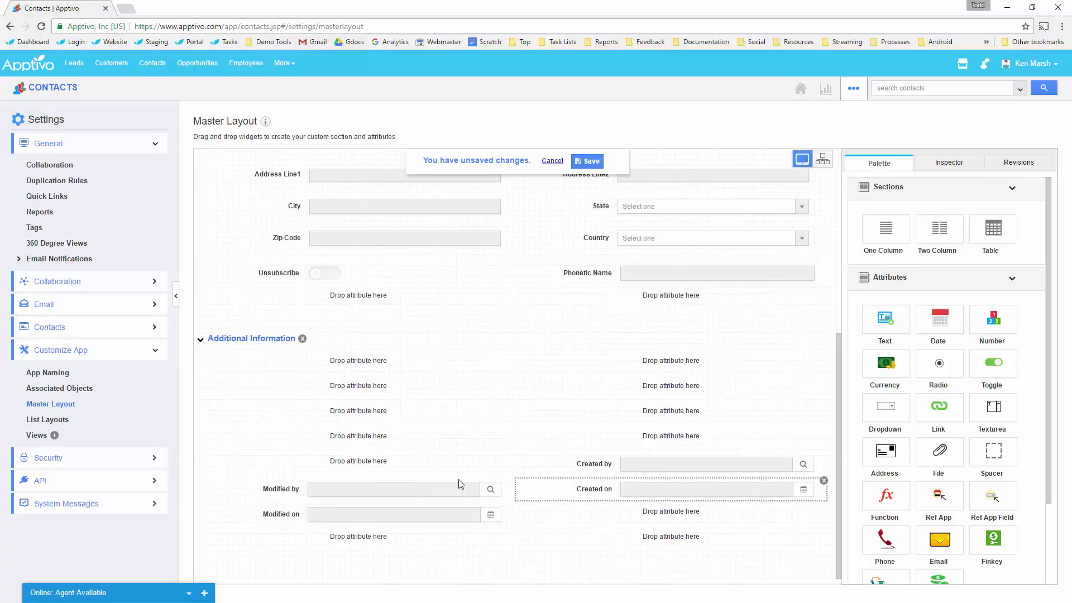
Rename Additional Information to 'System Generated Info' and set its Default State Create to Closed.
left_click(275, 339)
left_click_drag(1006, 226, 933, 226)
type("System Generated Info")
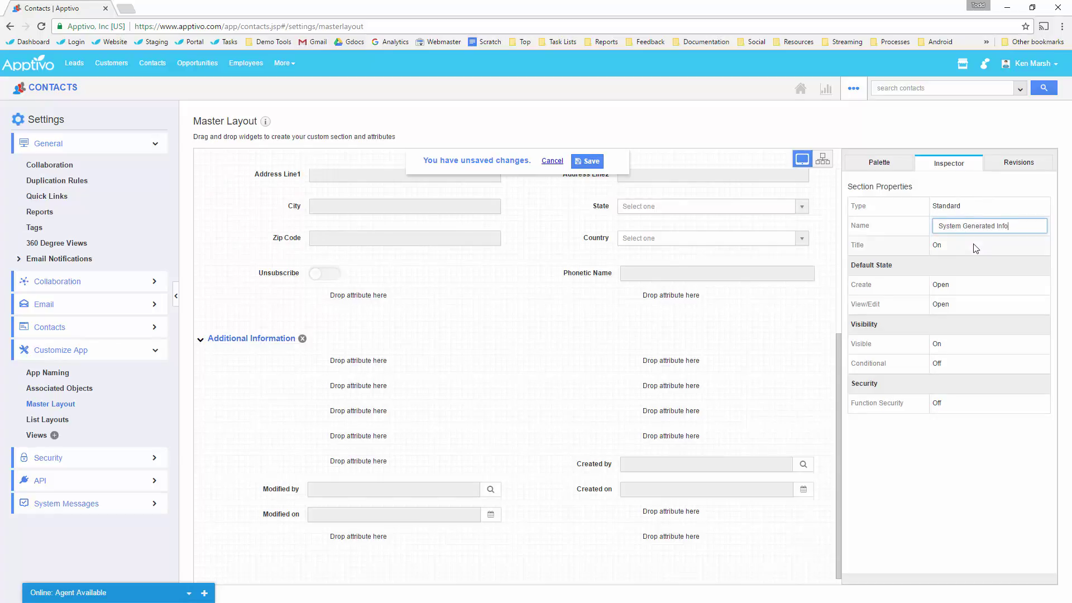
left_click(983, 264)
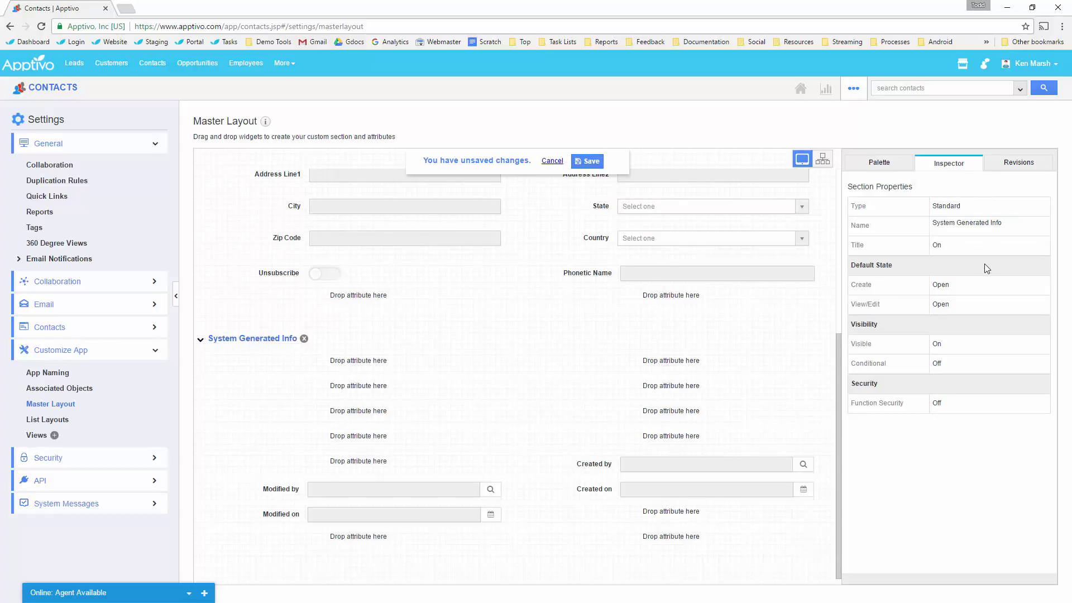
left_click(942, 286)
left_click(944, 290)
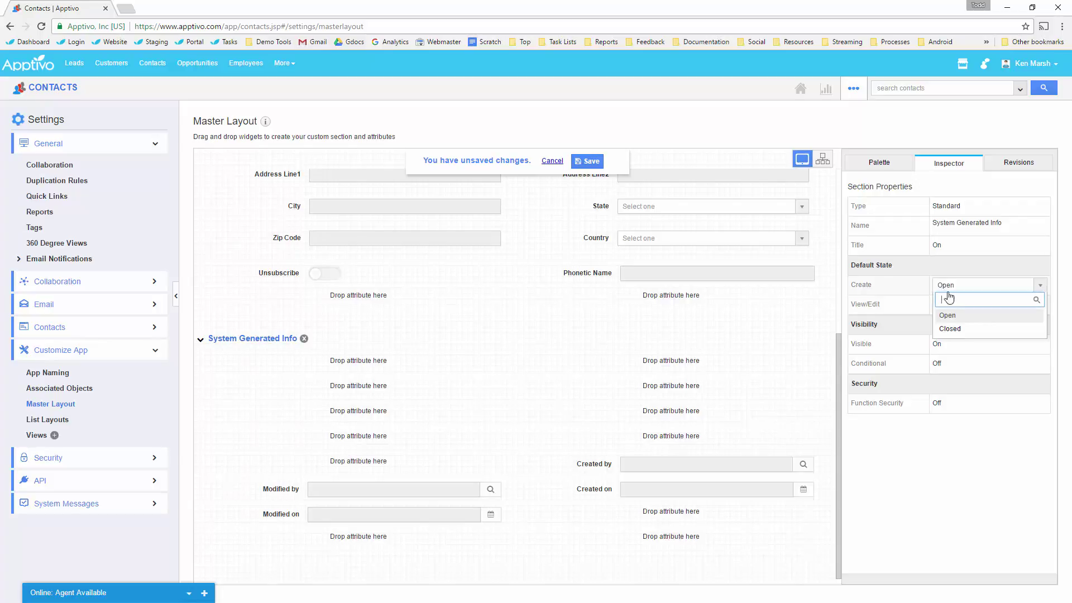
left_click(967, 331)
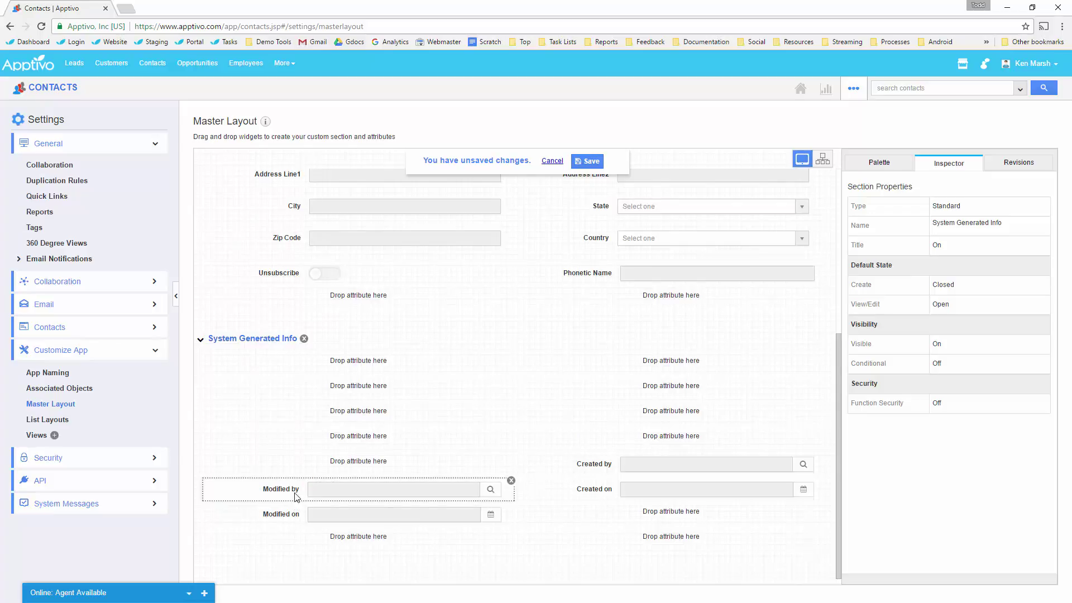
scroll(558, 273, "up", 2)
Move Last Contacted, Unsubscribe, Created on/by and Modified on/by into System Generated Info.
left_click_drag(588, 224, 357, 474)
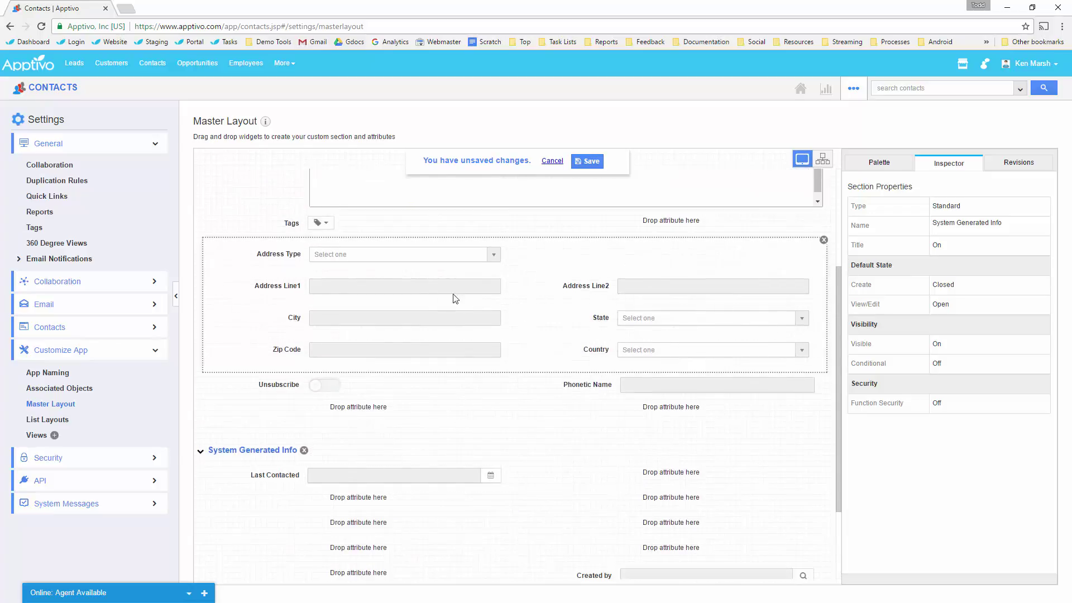
left_click_drag(293, 385, 654, 487)
scroll(454, 546, "down", 2)
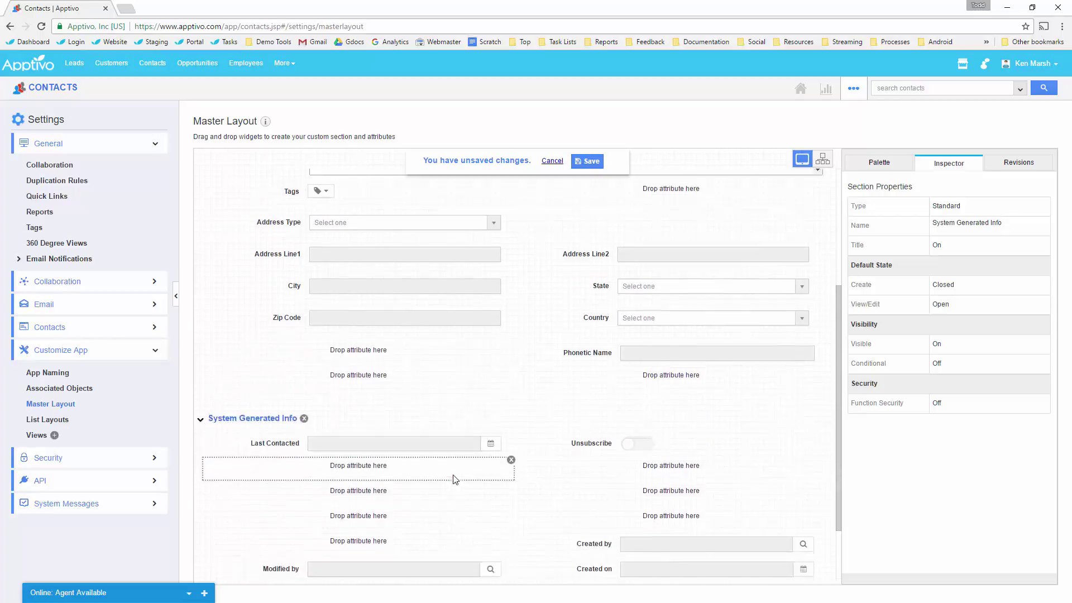
left_click_drag(455, 545, 635, 403)
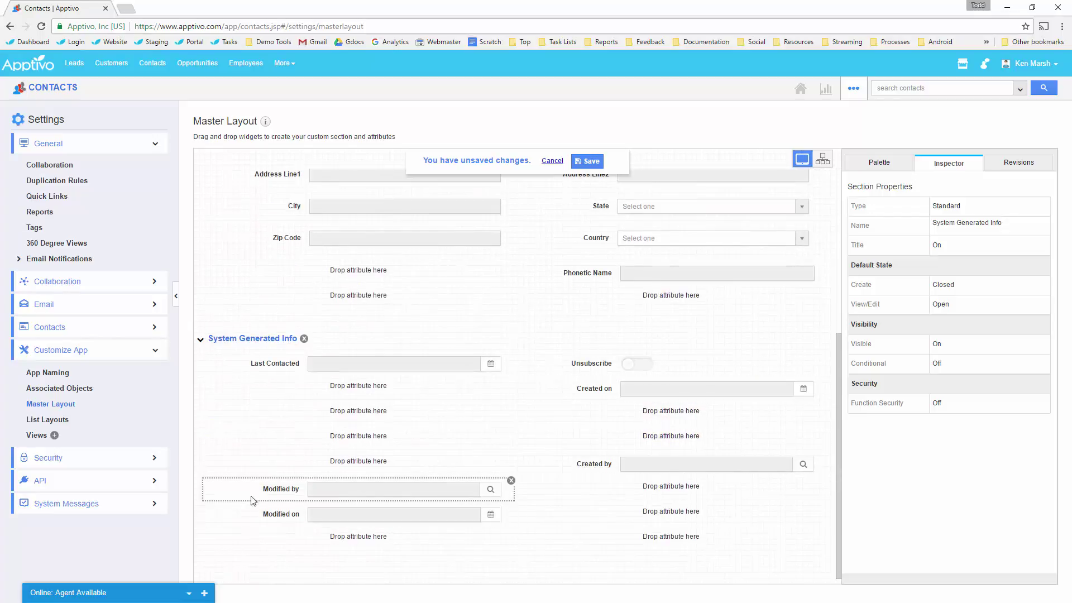
left_click_drag(275, 512, 343, 391)
left_click_drag(607, 473, 672, 415)
left_click_drag(285, 514, 345, 452)
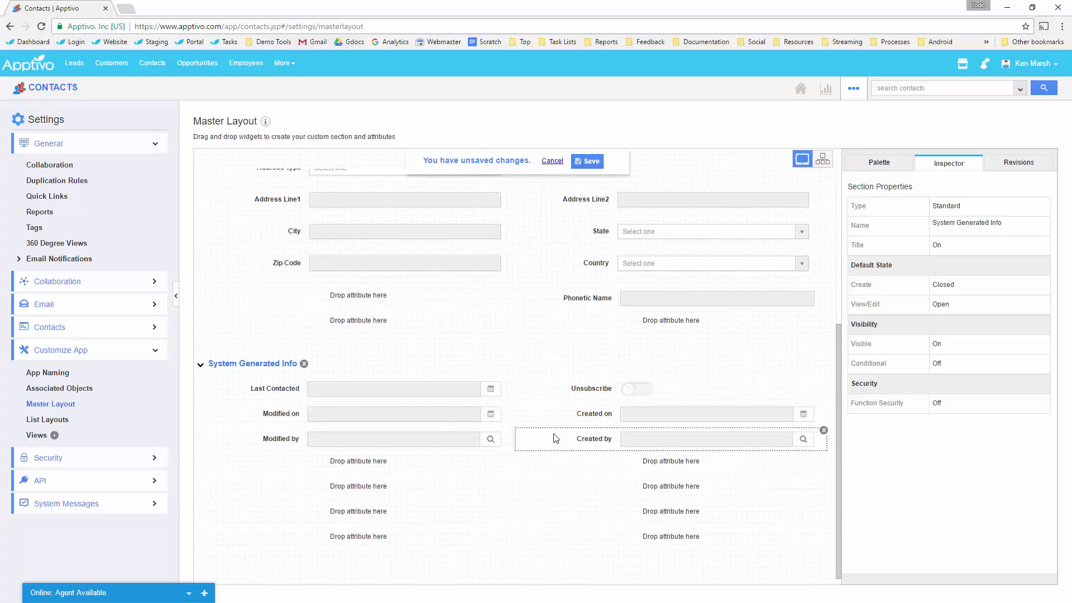
Move Tags lower and Phonetic Name under Description, placing Tags beside Phonetic Name.
scroll(550, 428, "up", 5)
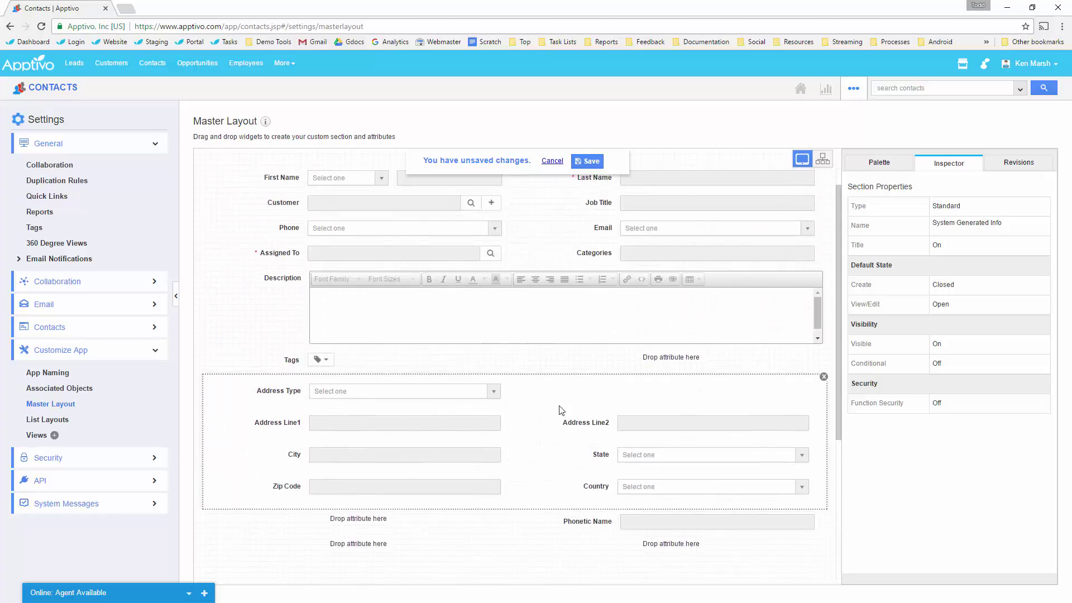
left_click_drag(293, 389, 358, 484)
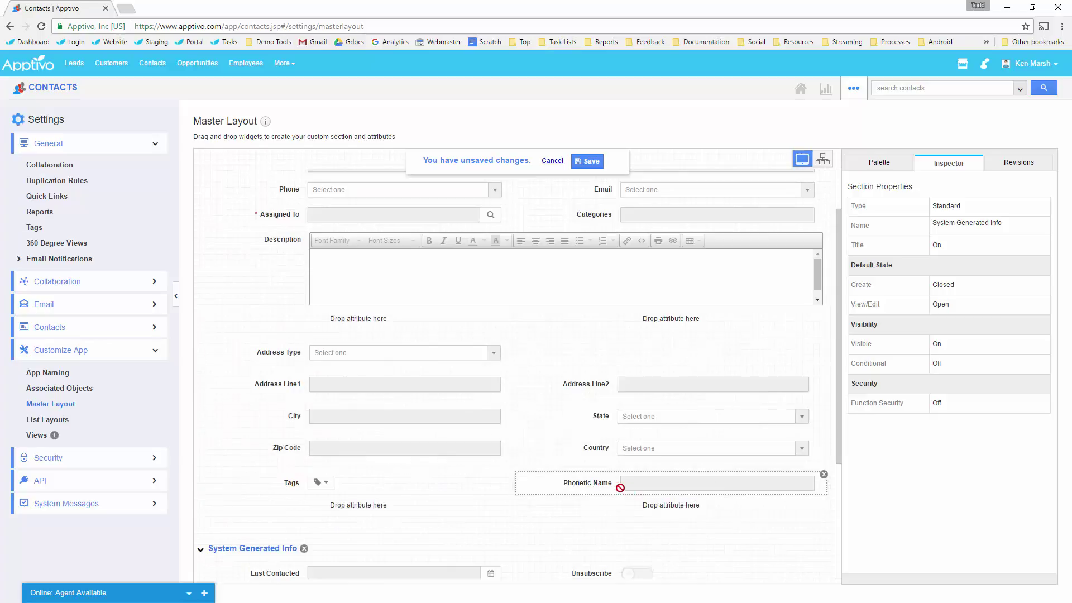
left_click_drag(596, 490, 369, 327)
left_click_drag(291, 485, 683, 323)
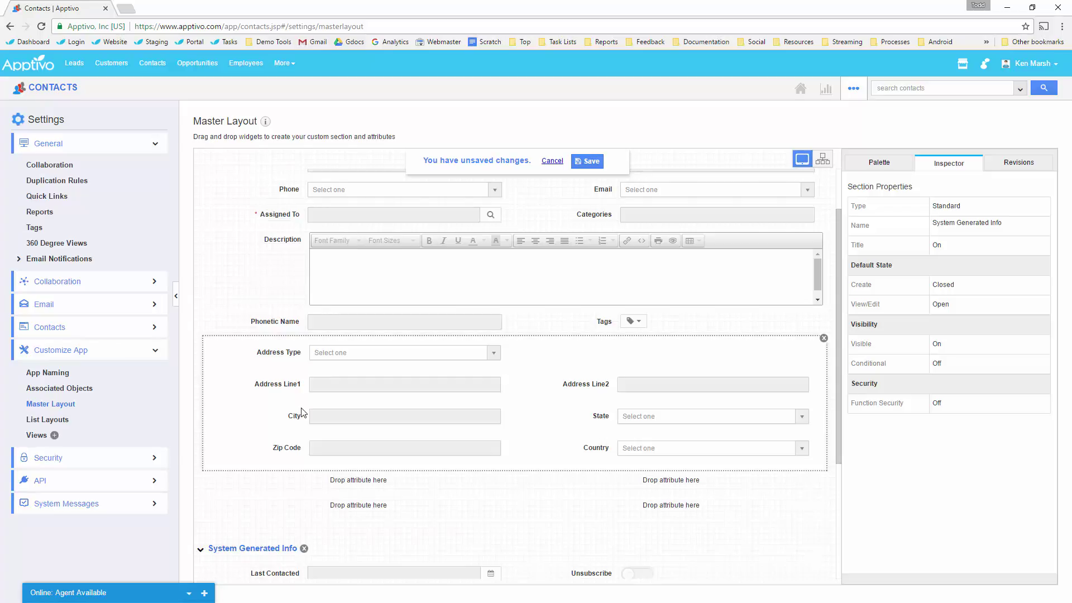
scroll(570, 463, "up", 1)
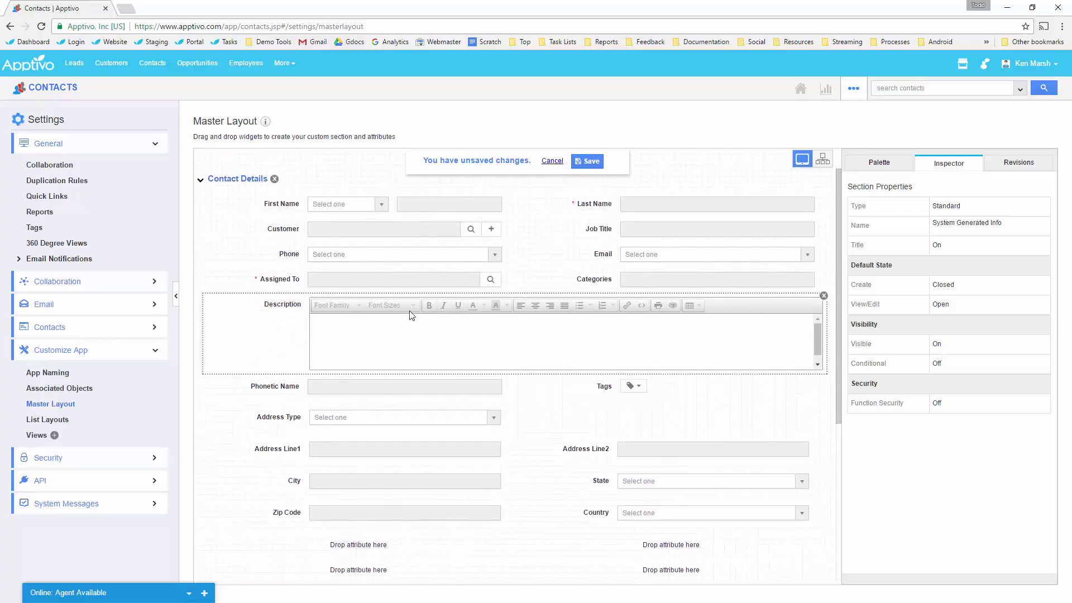
scroll(273, 335, "down", 1)
Place Phonetic Name and Tags under Assigned To, Description above the addresses, and save the layout.
left_click_drag(290, 260, 385, 498)
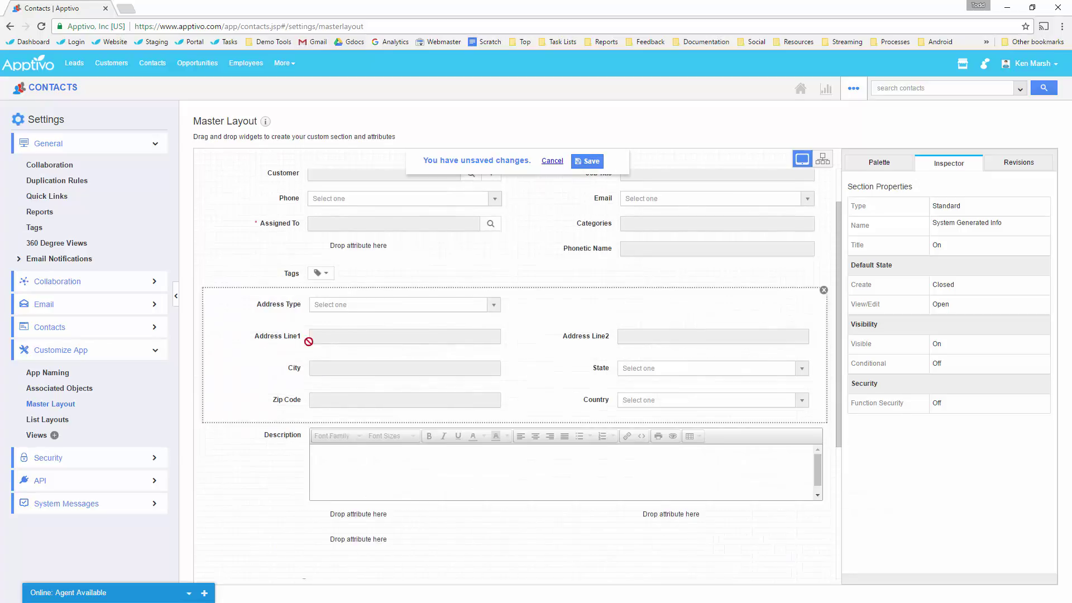
mouse_move(295, 275)
left_mouse_down()
mouse_move(351, 250)
mouse_move(307, 269)
left_mouse_up()
left_click_drag(633, 246, 346, 252)
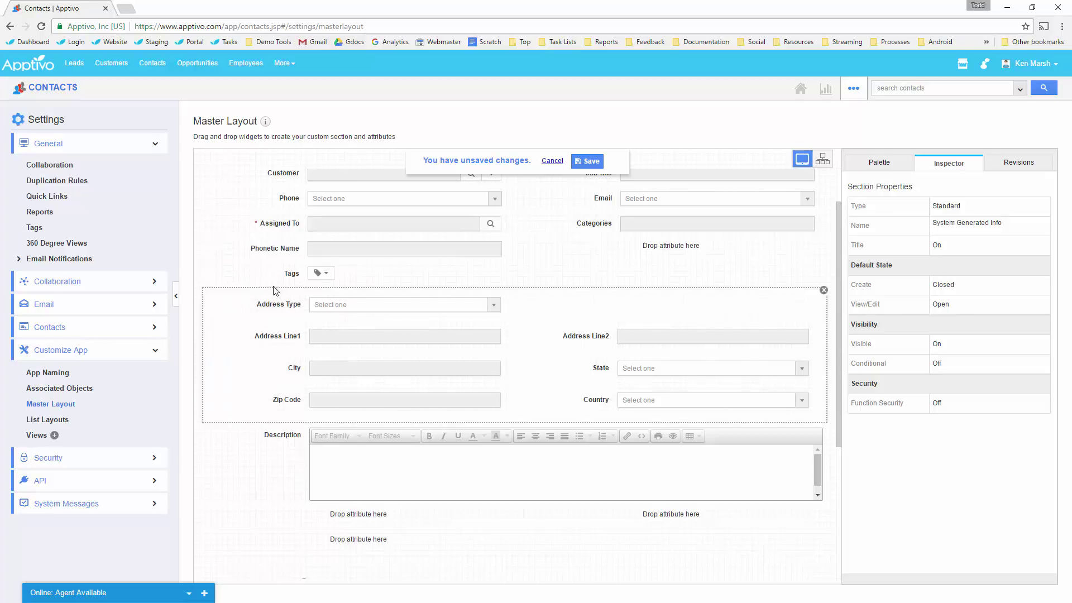
left_click_drag(291, 274, 664, 249)
left_click_drag(289, 275, 634, 263)
left_click_drag(278, 458, 347, 282)
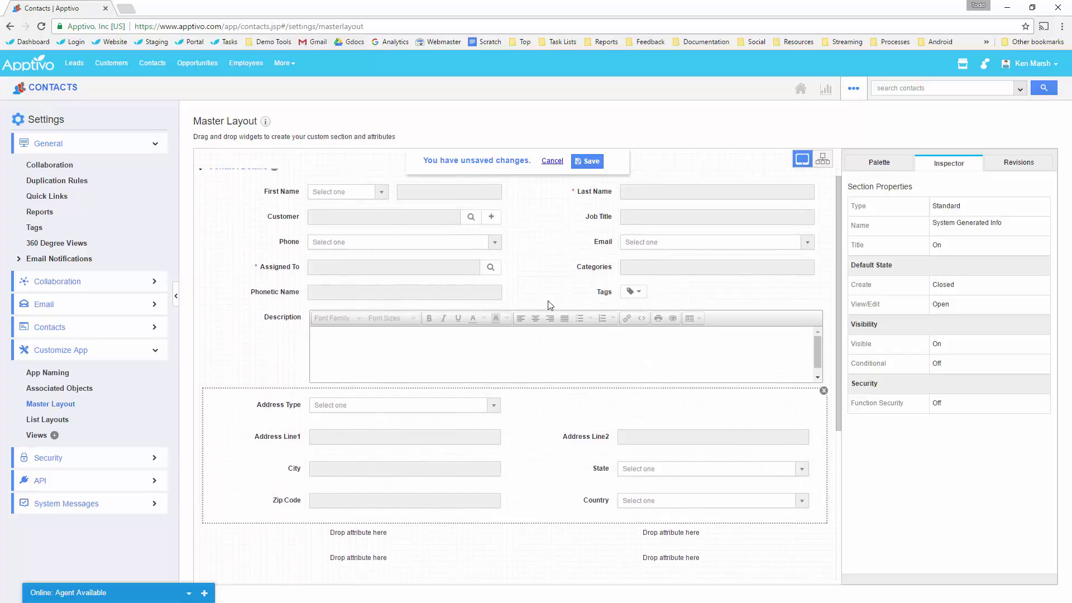
scroll(569, 418, "down", 4)
scroll(558, 427, "up", 4)
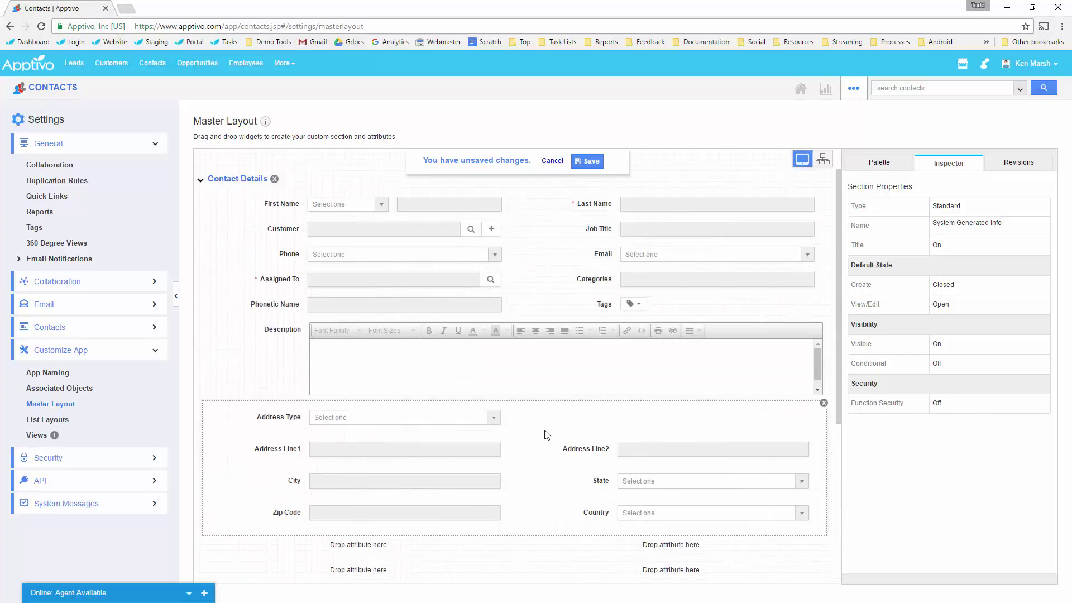
left_click(585, 162)
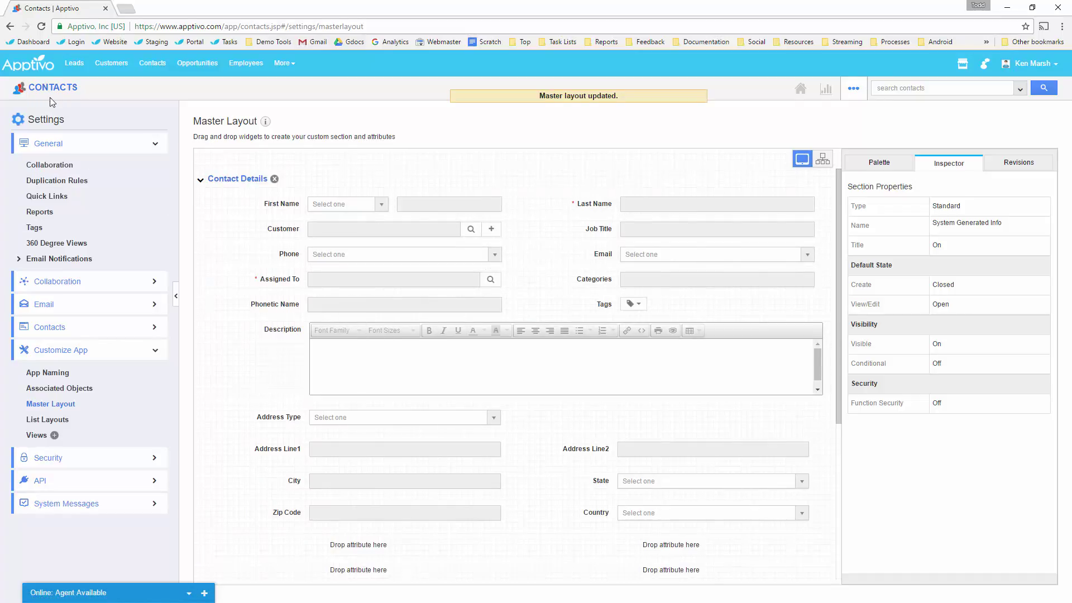
left_click(65, 91)
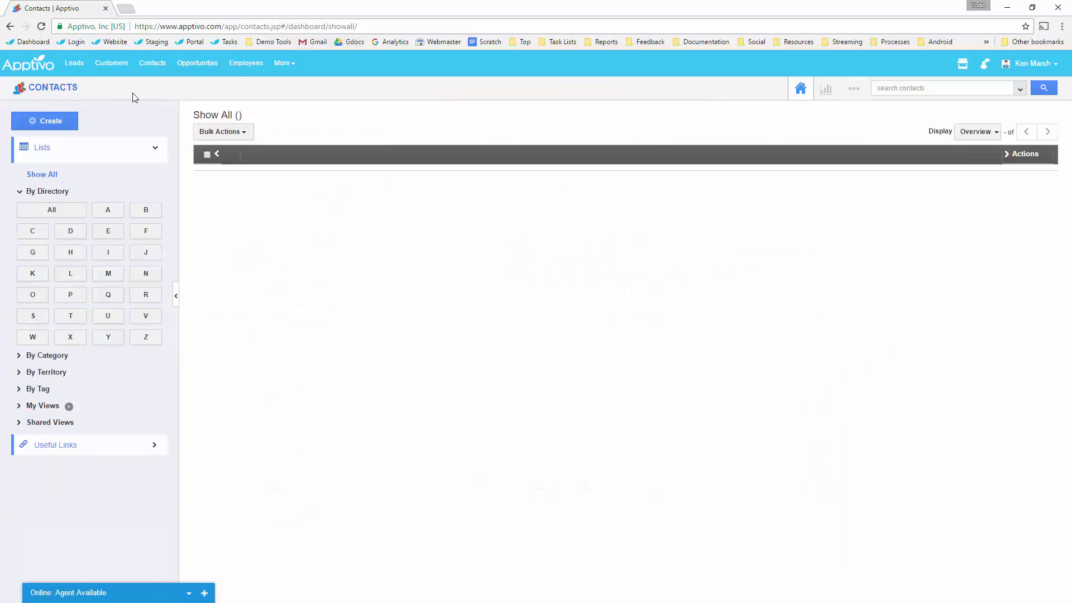
Start a new contact and enter the contact's first and last name.
left_click(60, 123)
left_click(505, 165)
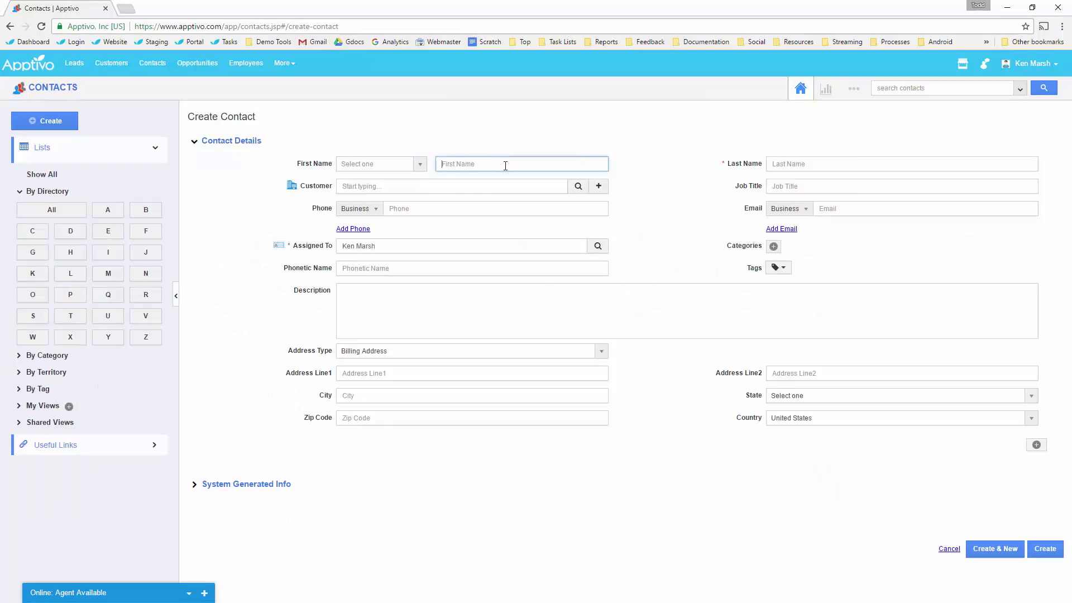
type("John")
key("Tab")
type("D")
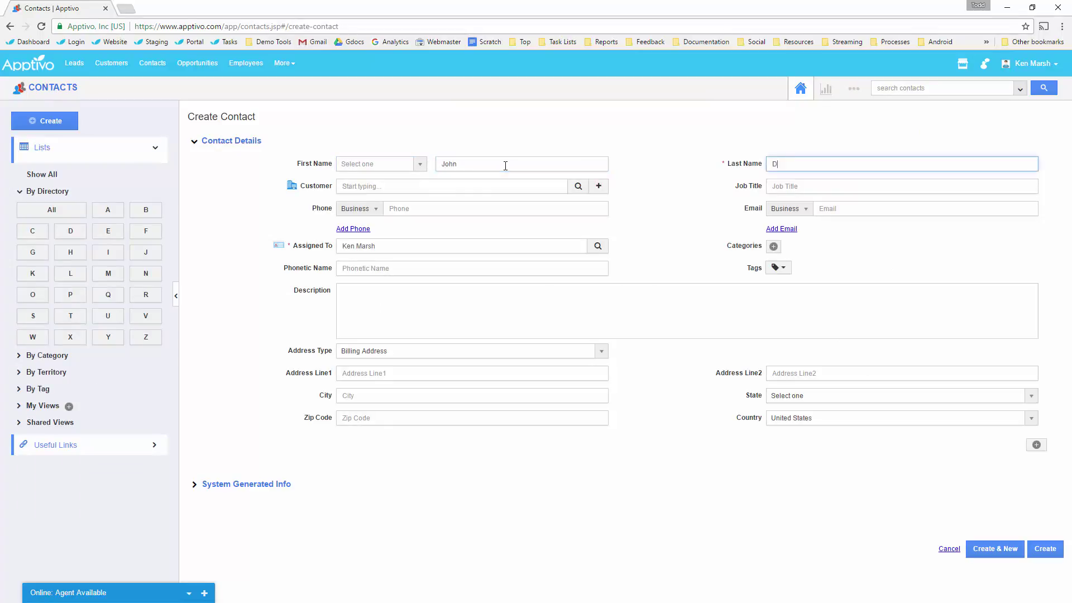
Attempt creating customer Maxilon, dismiss the duplicate-name error, and search existing customers instead.
left_click(599, 187)
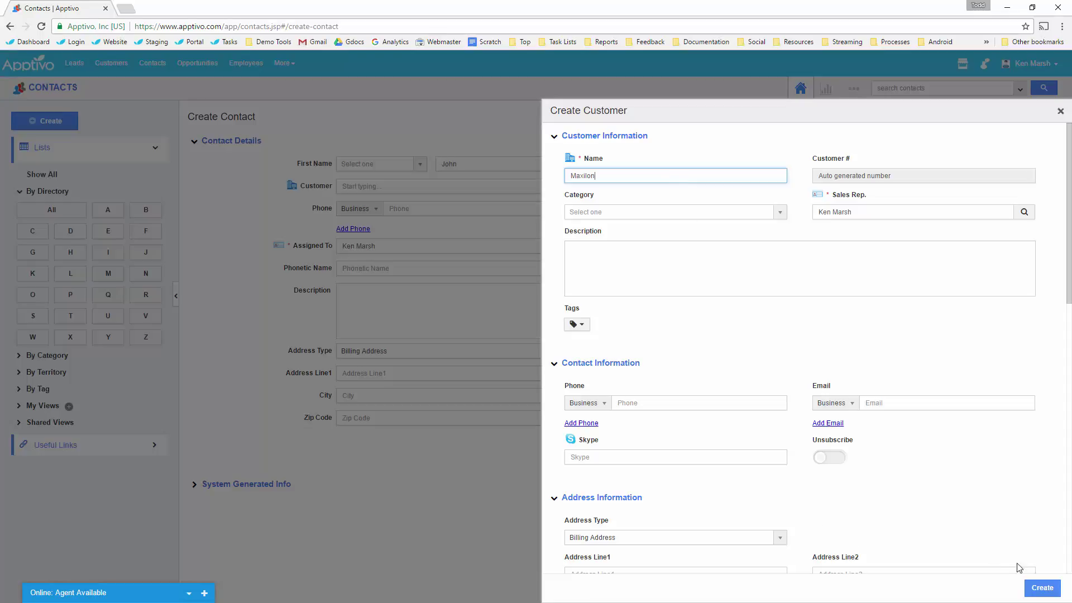
left_click(1042, 587)
left_click(684, 186)
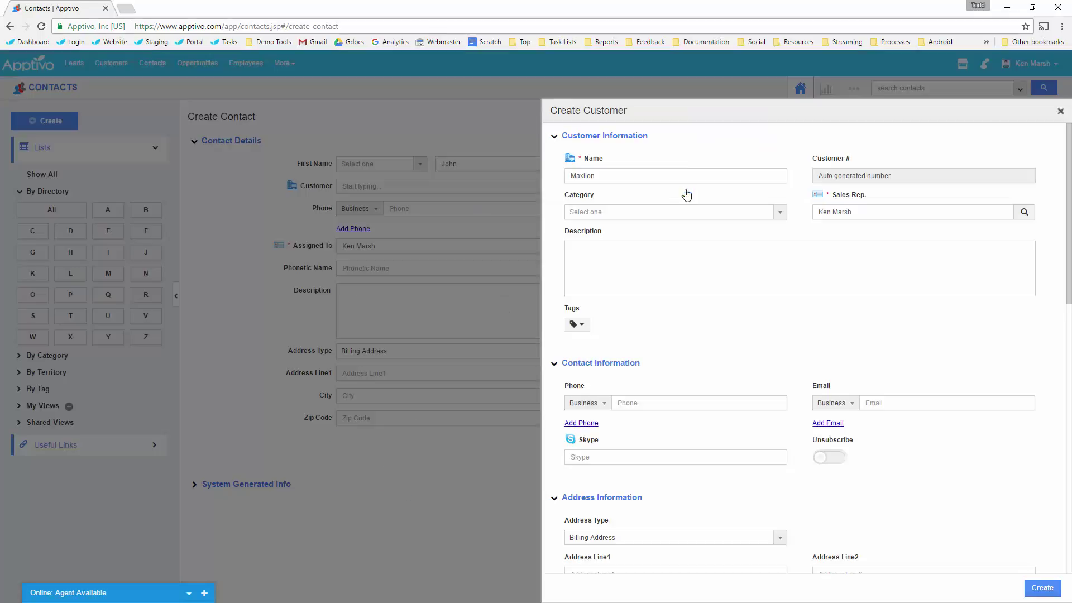
left_click(1064, 111)
left_click(460, 186)
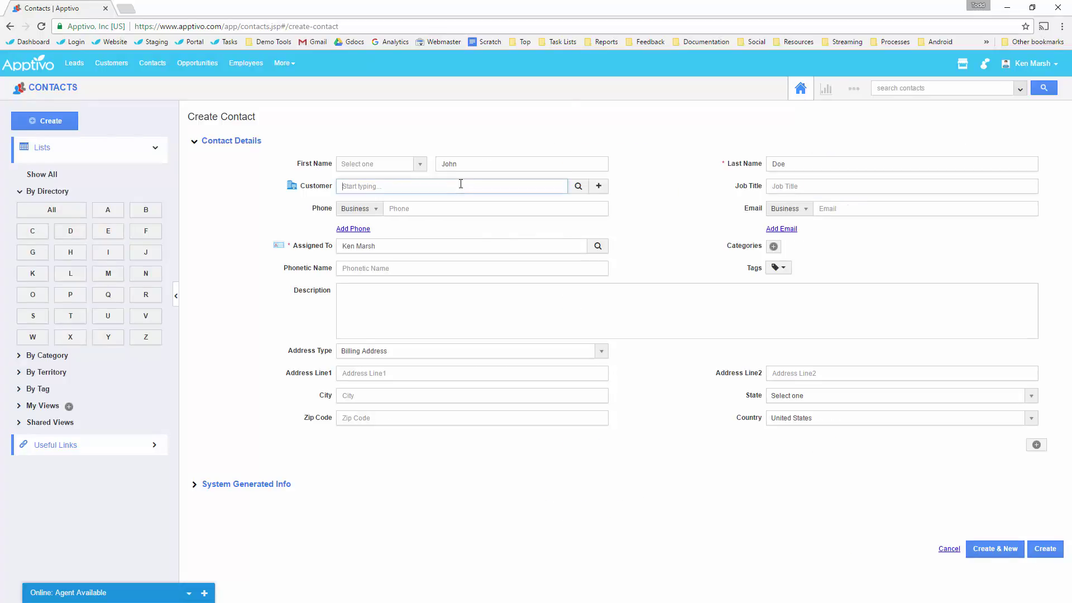
Link the contact to existing customer Maxilon and fill job title CEO and the business phone.
type("maxi")
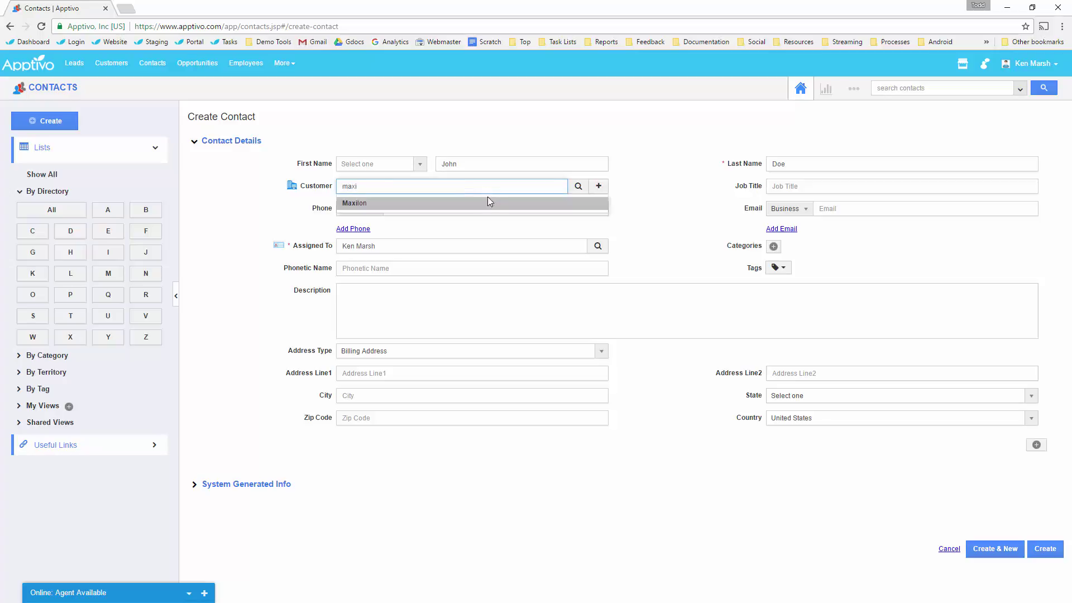
left_click(488, 203)
left_click(808, 183)
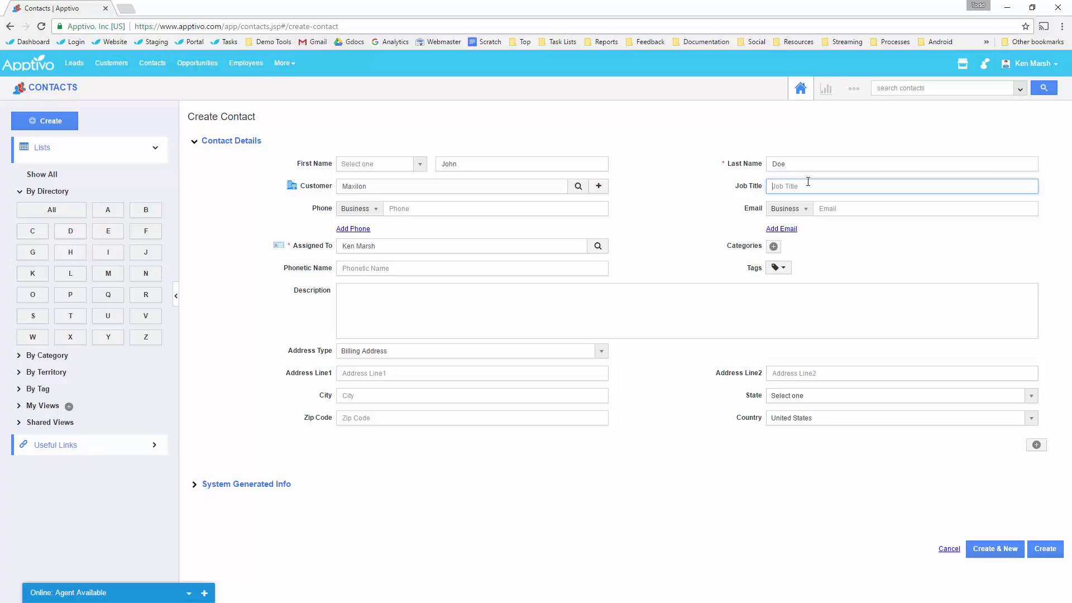
key("Tab")
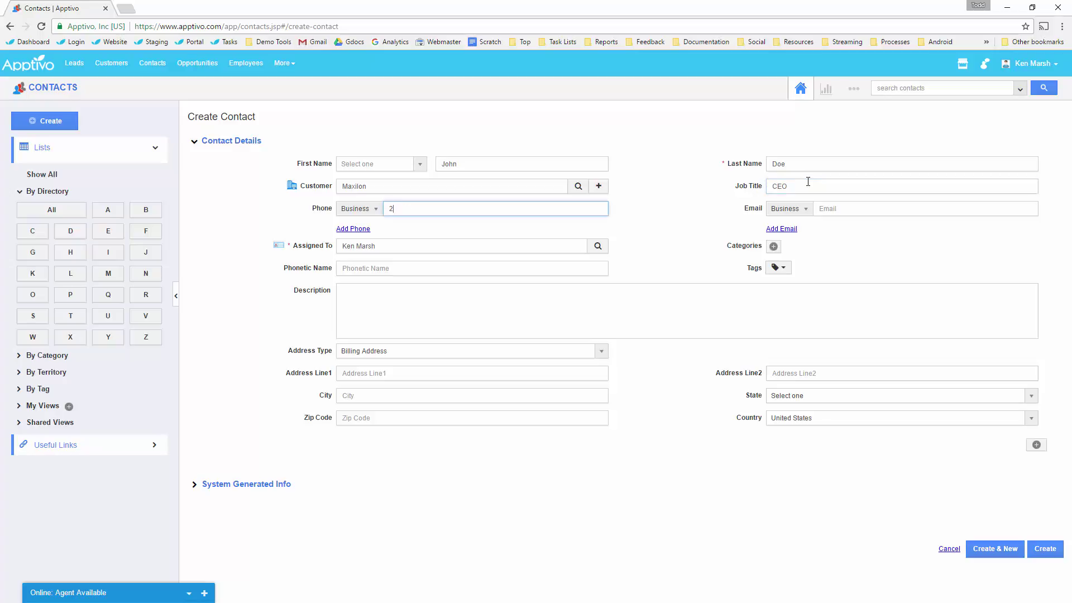
key("Tab")
key("Tab")
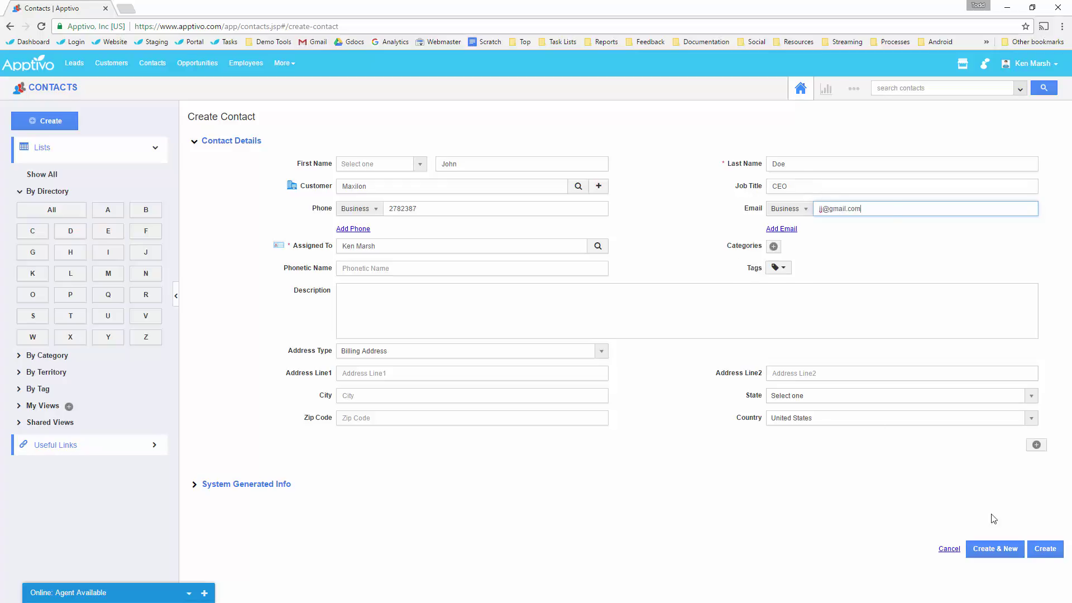
Create the contact and review its overview page showing job title CEO, phone and e-mail.
left_click(1045, 549)
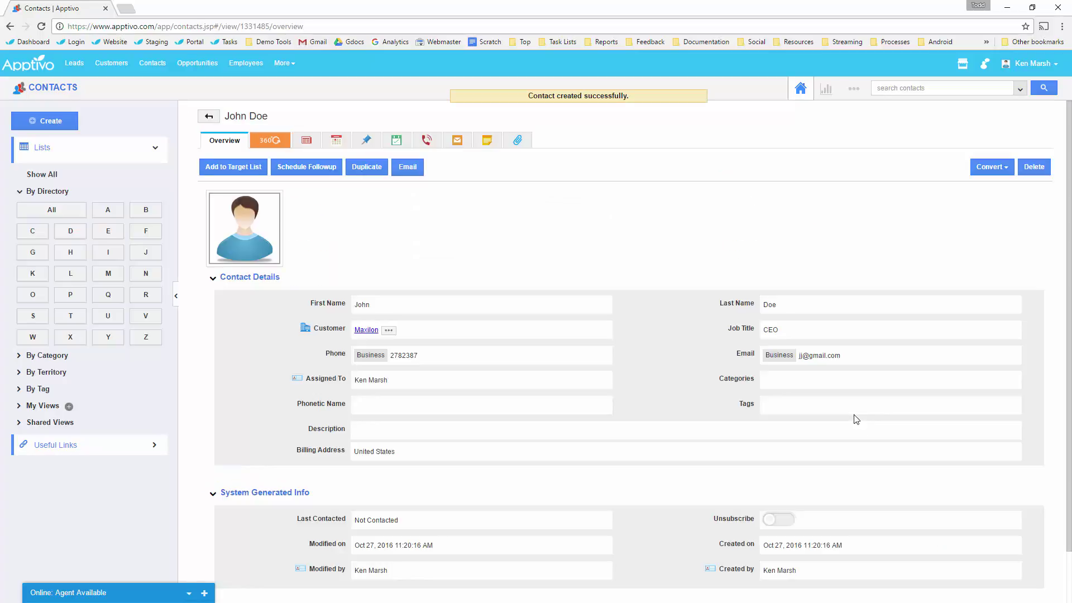
scroll(453, 218, "down", 3)
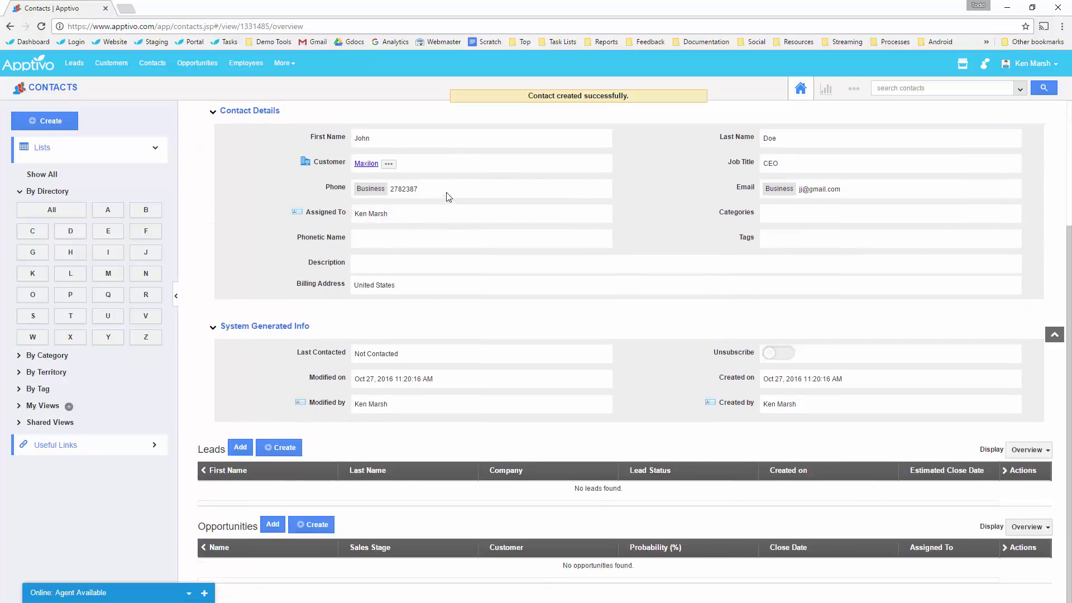
scroll(334, 357, "up", 2)
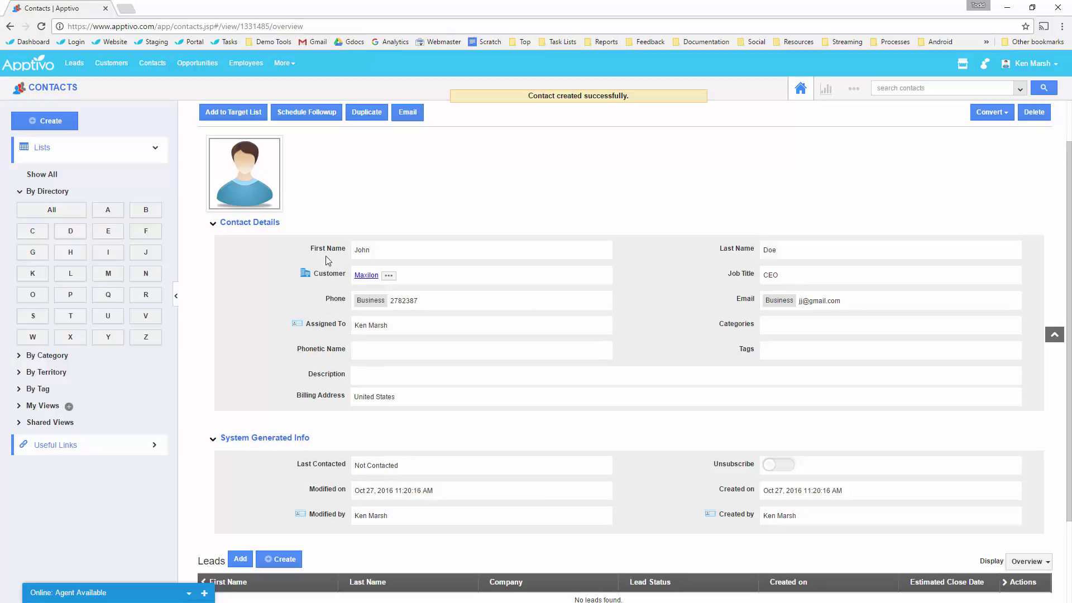
scroll(481, 312, "up", 1)
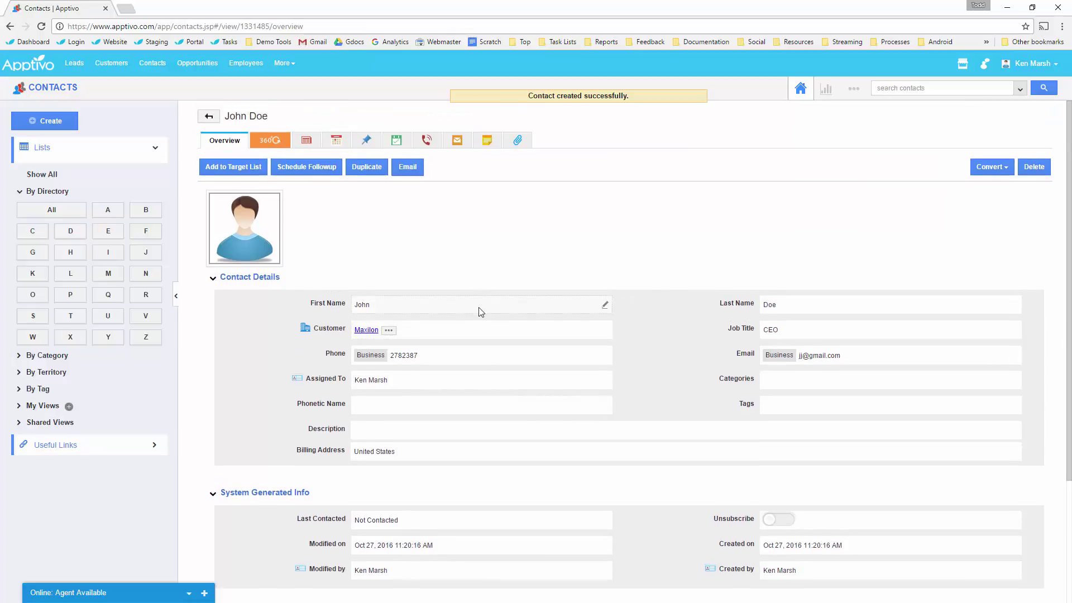
scroll(480, 309, "down", 3)
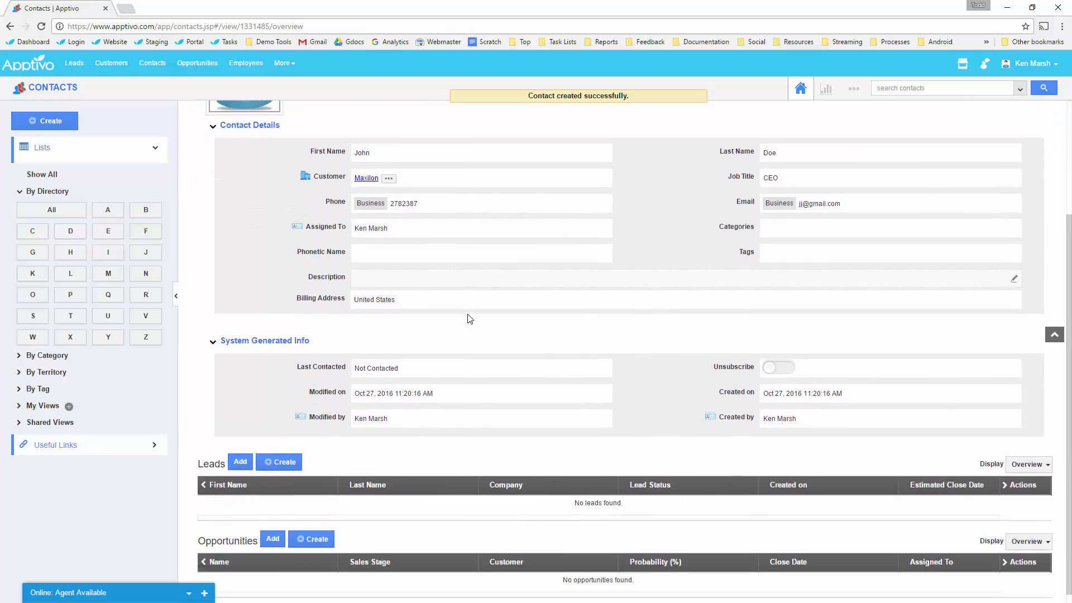
scroll(467, 297, "up", 3)
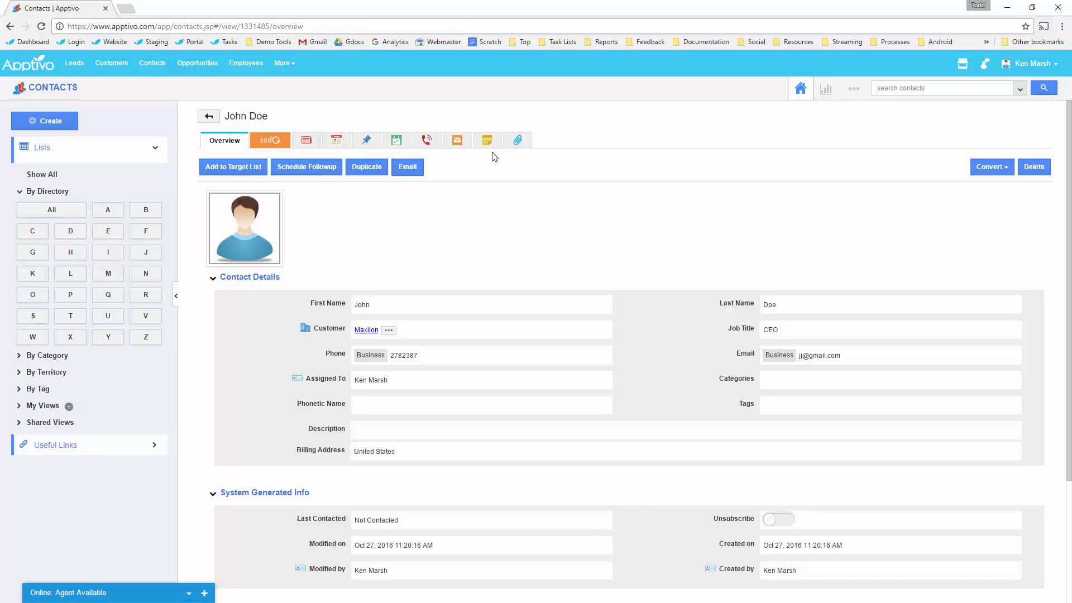
Filter contacts by directory letter D, then open Contacts settings with Customize App expanded.
left_click(70, 91)
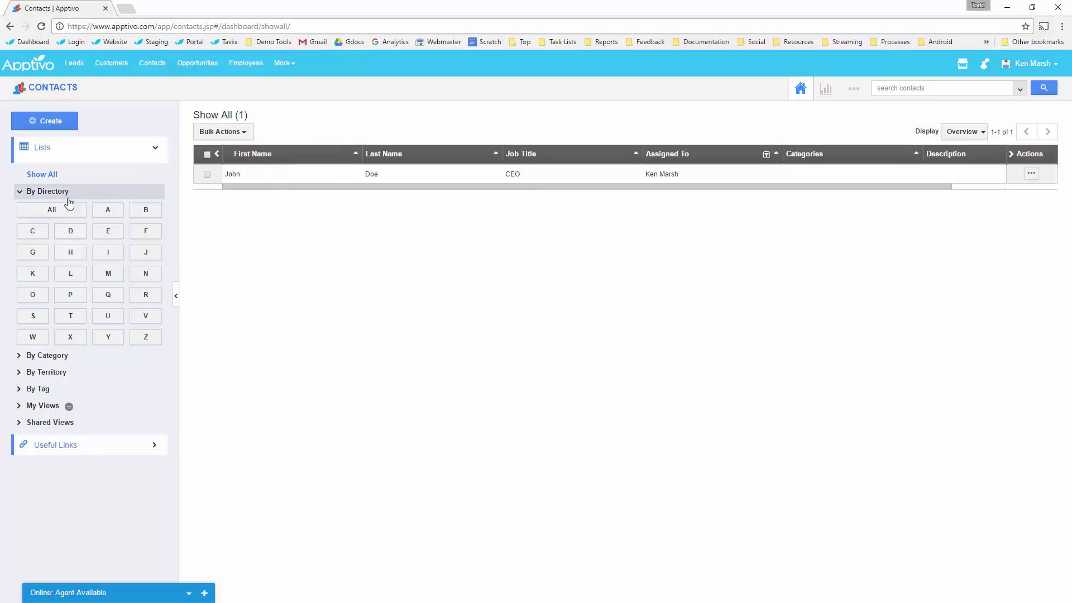
left_click(71, 230)
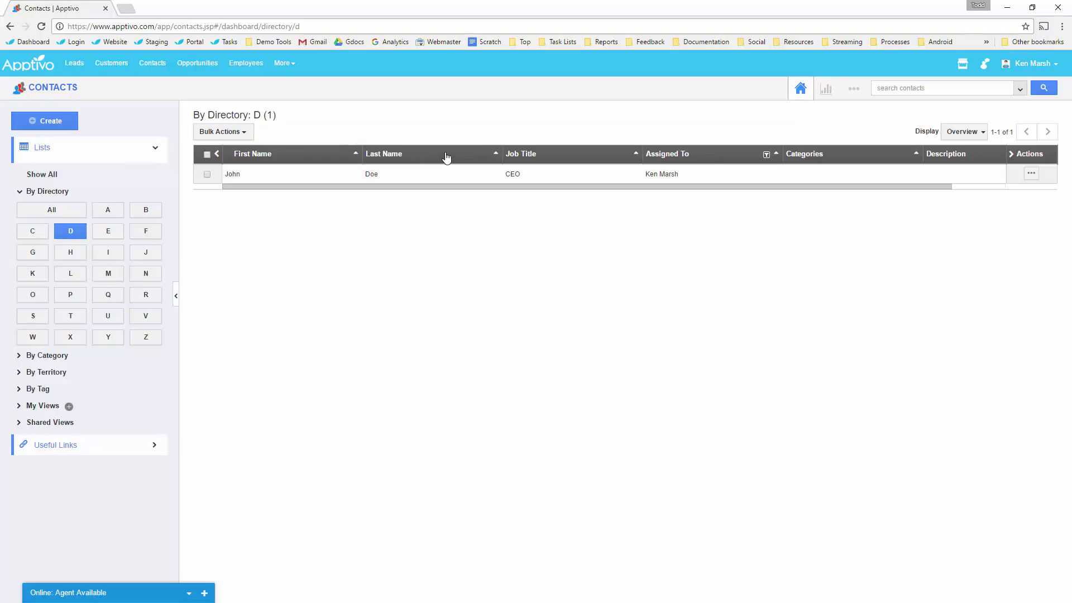
left_click(852, 89)
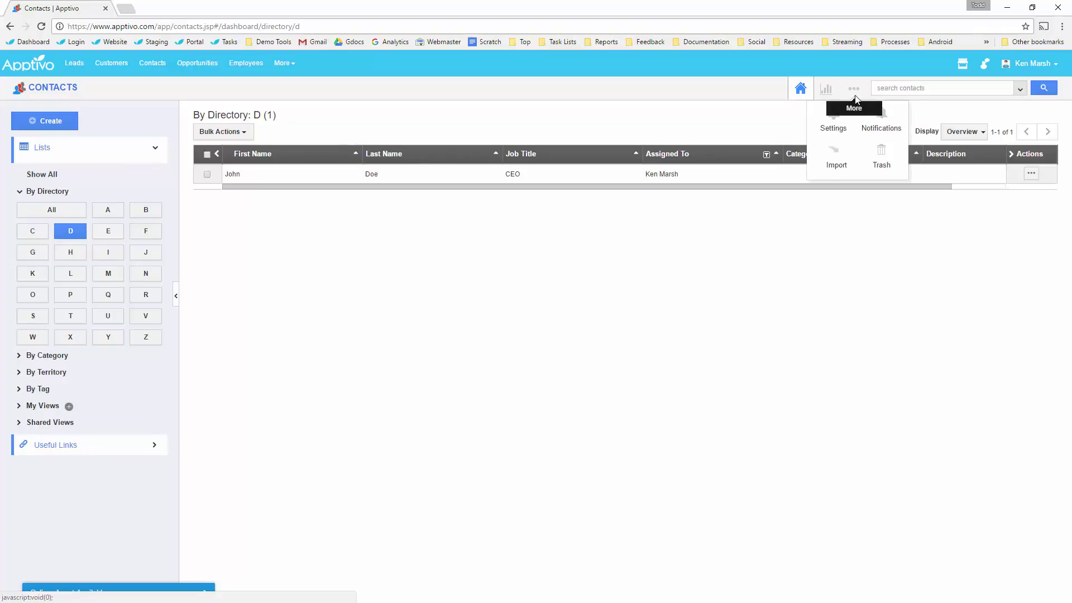
left_click(833, 117)
left_click(95, 351)
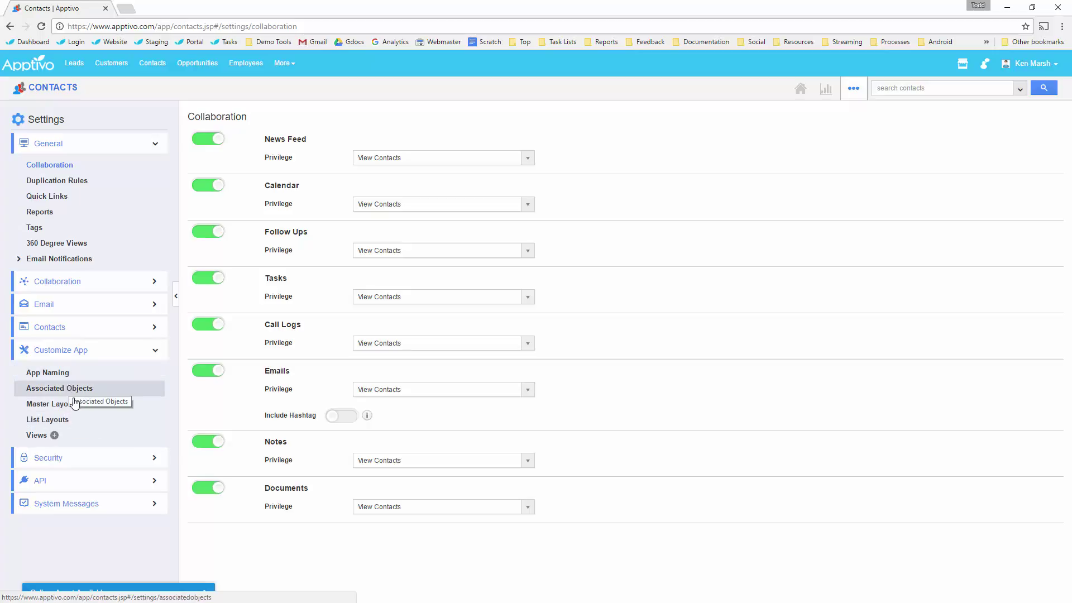
In List Layouts, untick Last Name, Job Title, Categories, Description and Assigned To for Overview.
left_click(65, 418)
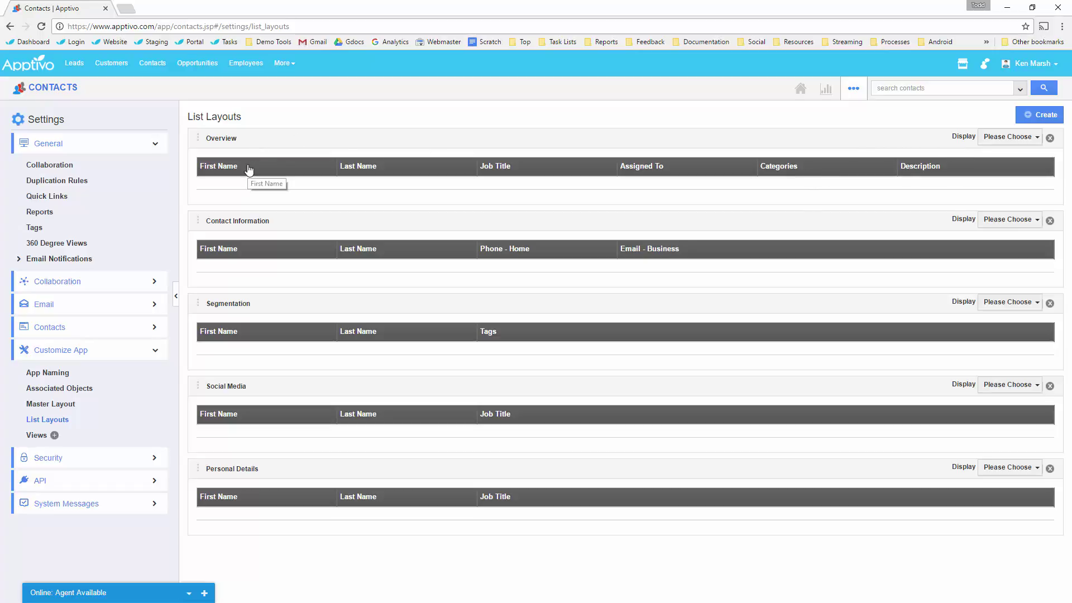
left_click(1000, 143)
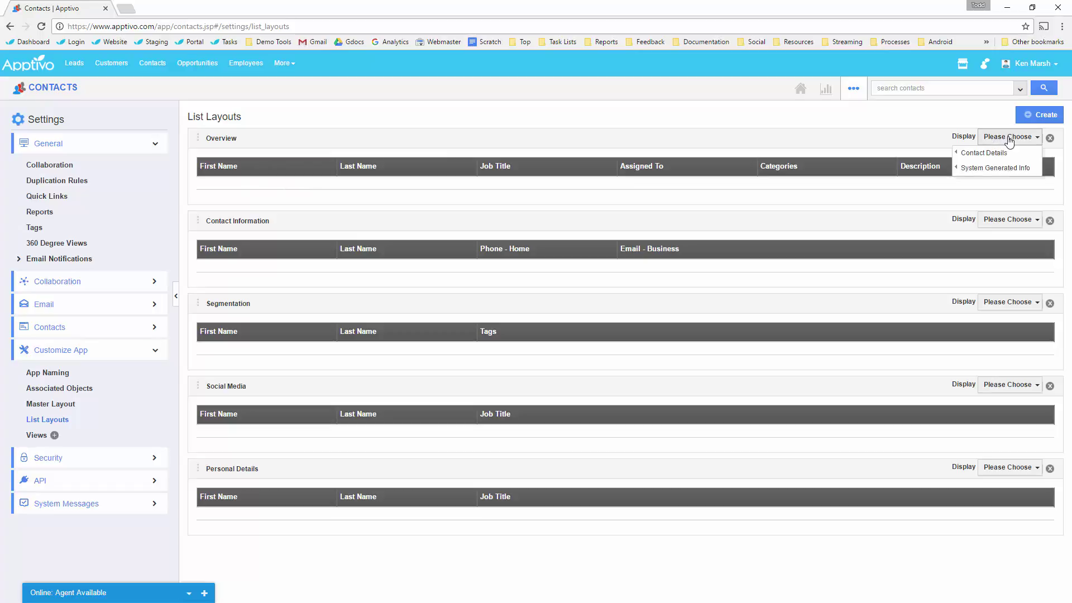
mouse_move(985, 153)
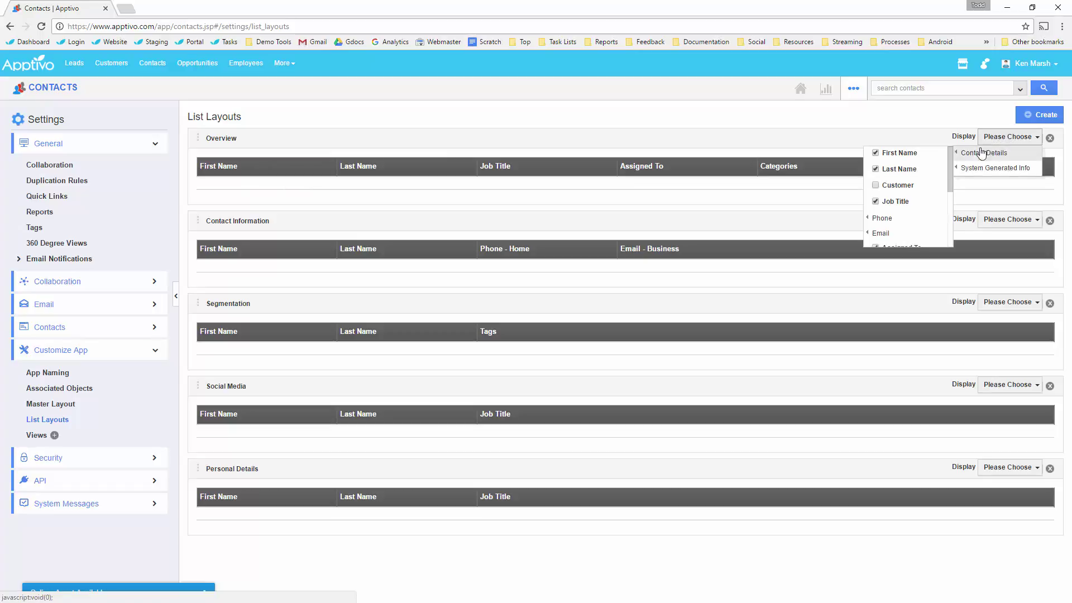
left_click(896, 168)
left_click(892, 201)
mouse_move(888, 234)
scroll(889, 234, "down", 3)
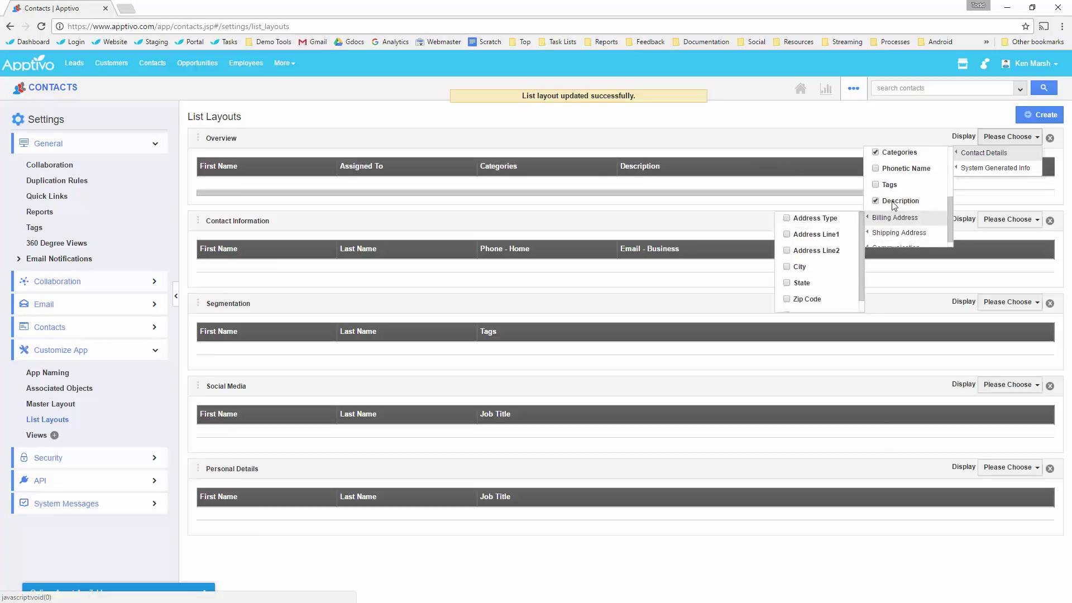
left_click(895, 152)
left_click(895, 201)
scroll(895, 224, "down", 1)
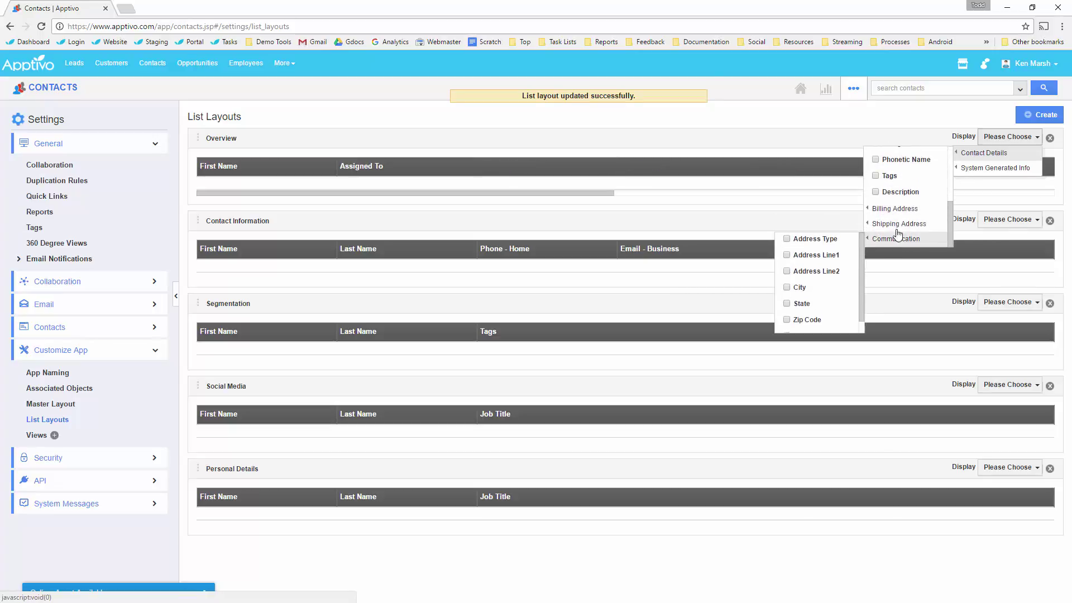
mouse_move(963, 161)
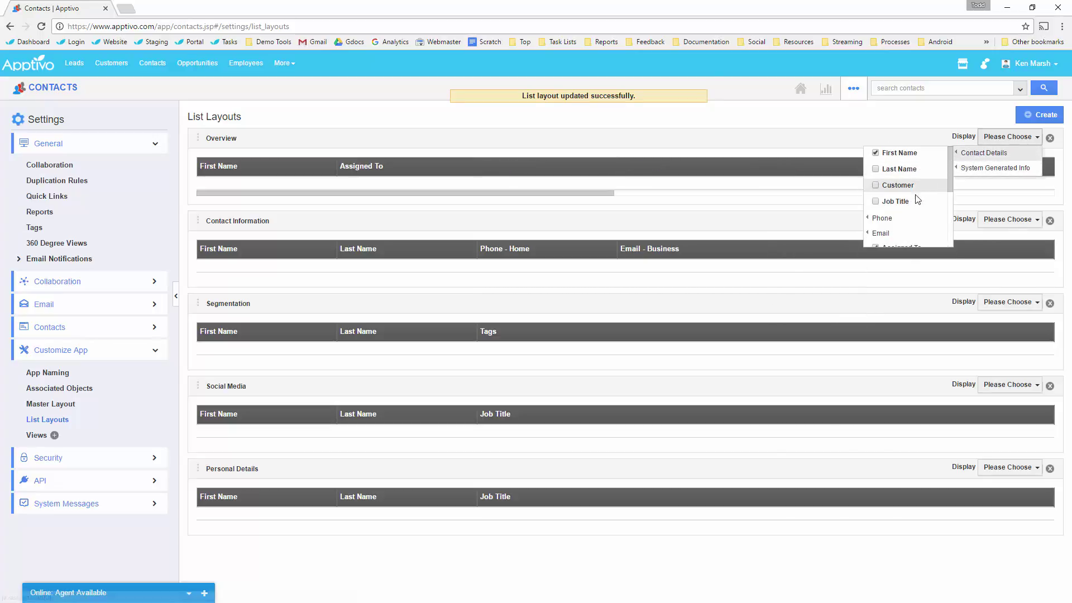
scroll(900, 229, "down", 2)
scroll(900, 199, "up", 1)
left_click(899, 195)
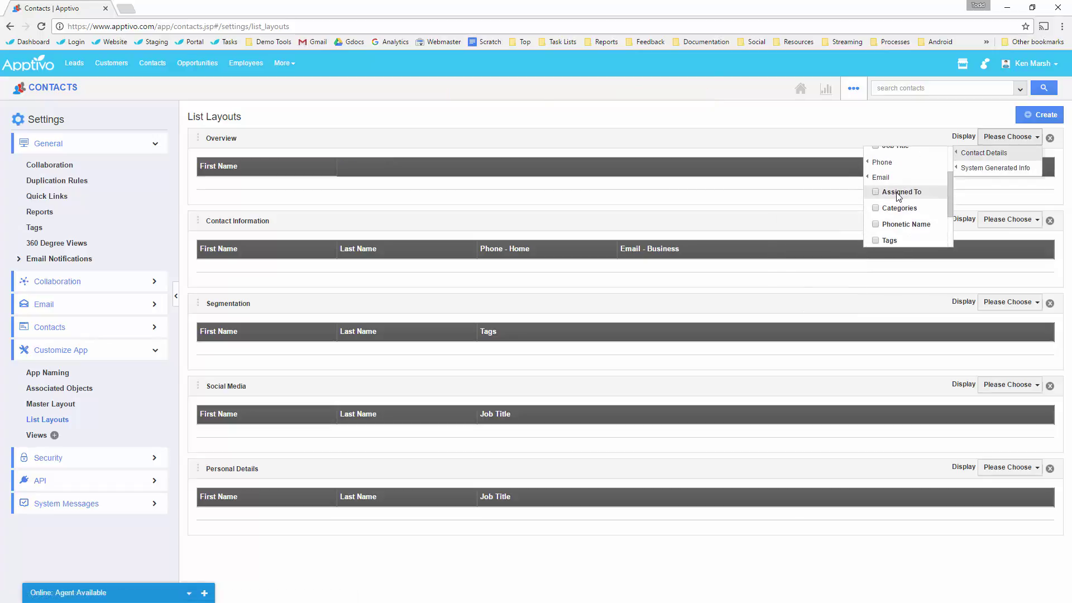
scroll(898, 190, "up", 2)
Tick Last Name, Job Title, Customer, Phone - Business and Last Contacted for the Overview layout.
left_click(897, 169)
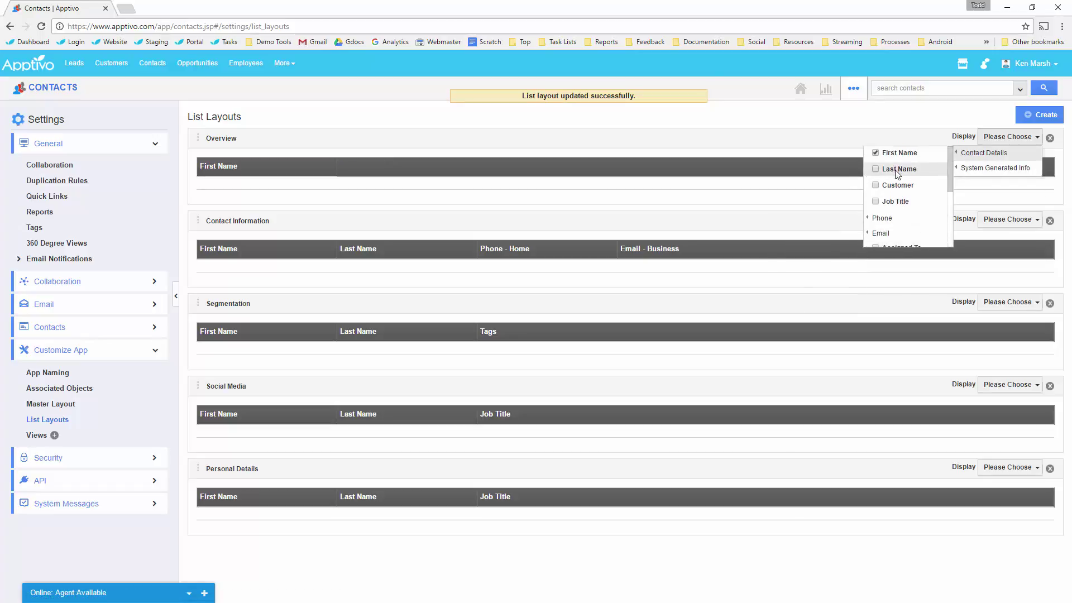
left_click(893, 202)
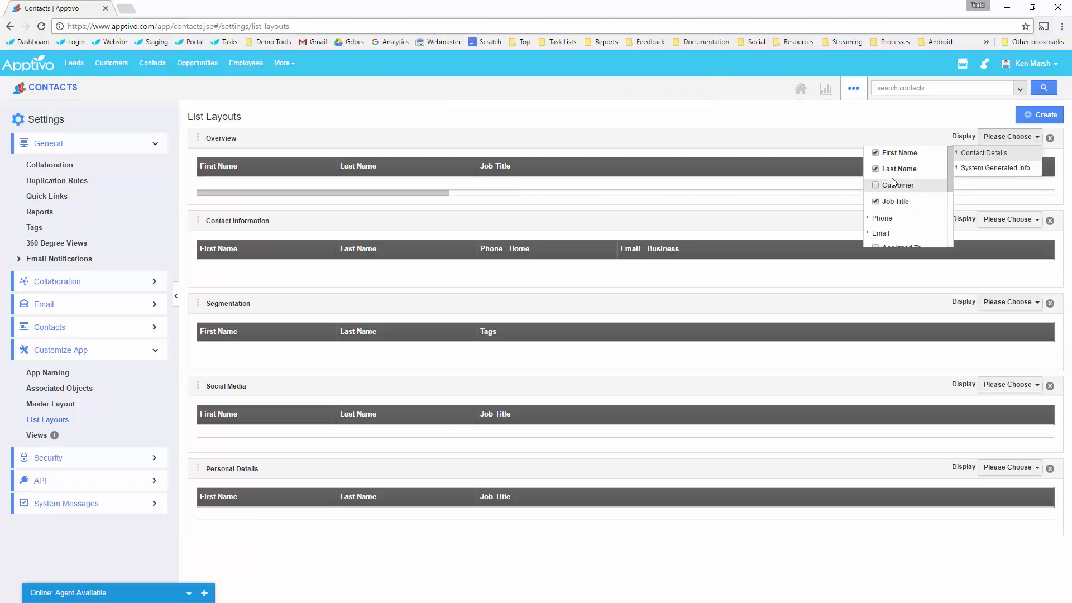
left_click(895, 184)
mouse_move(885, 218)
left_click(807, 218)
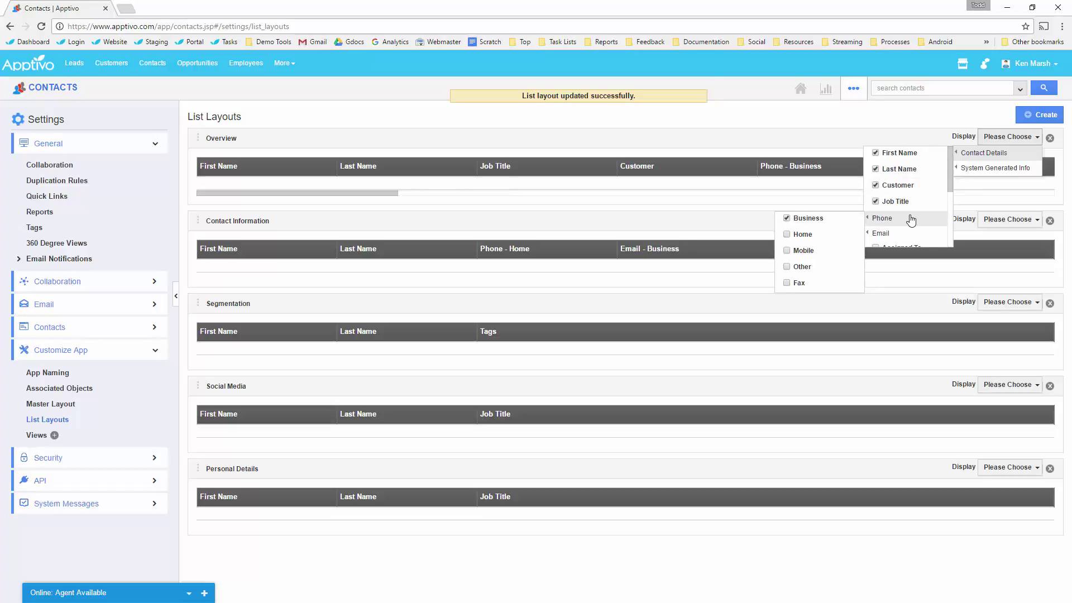
scroll(907, 206, "down", 2)
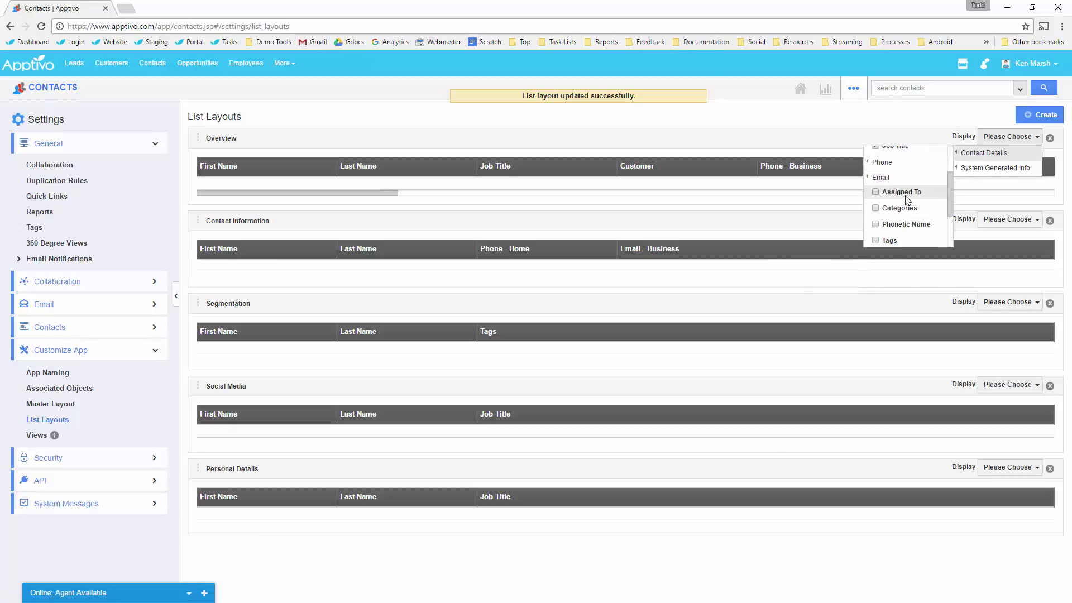
scroll(907, 203, "down", 2)
mouse_move(990, 168)
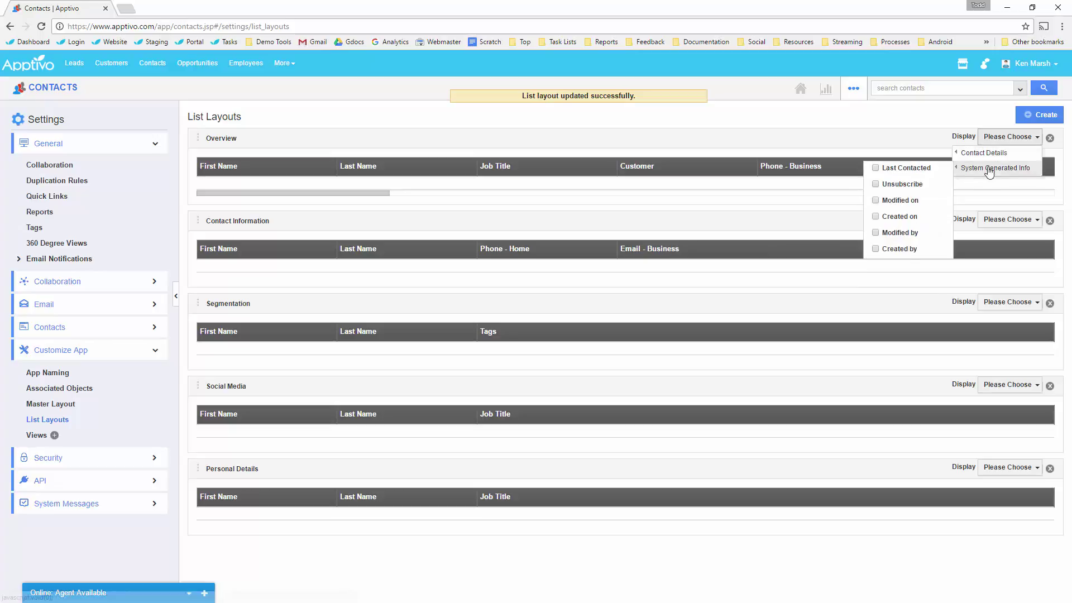
left_click(900, 170)
left_click(342, 163)
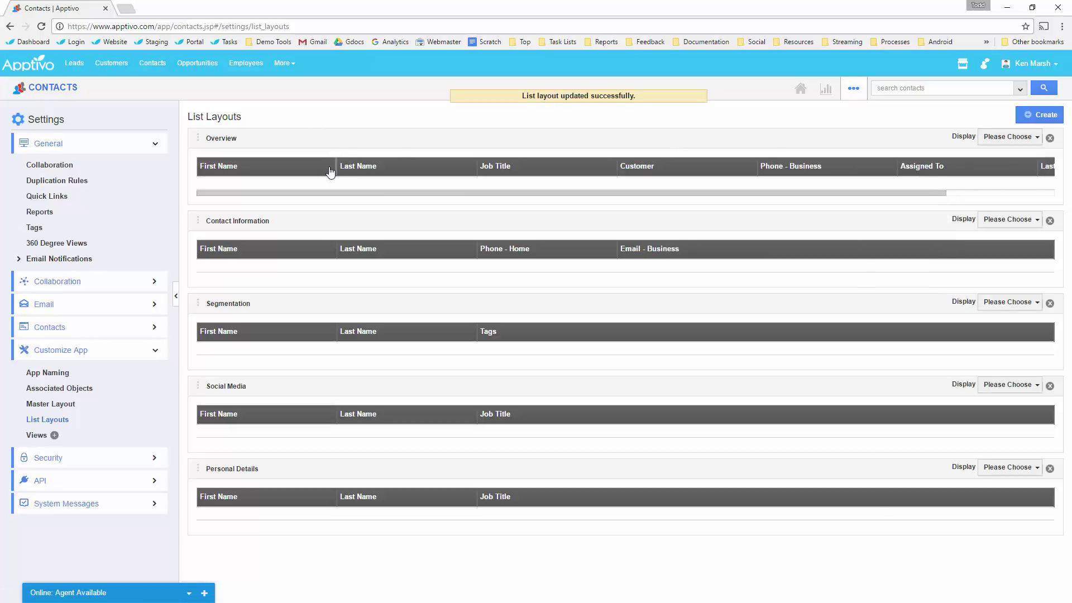
Narrow the First Name, Last Name, Job Title and Customer columns.
left_click_drag(331, 171, 288, 168)
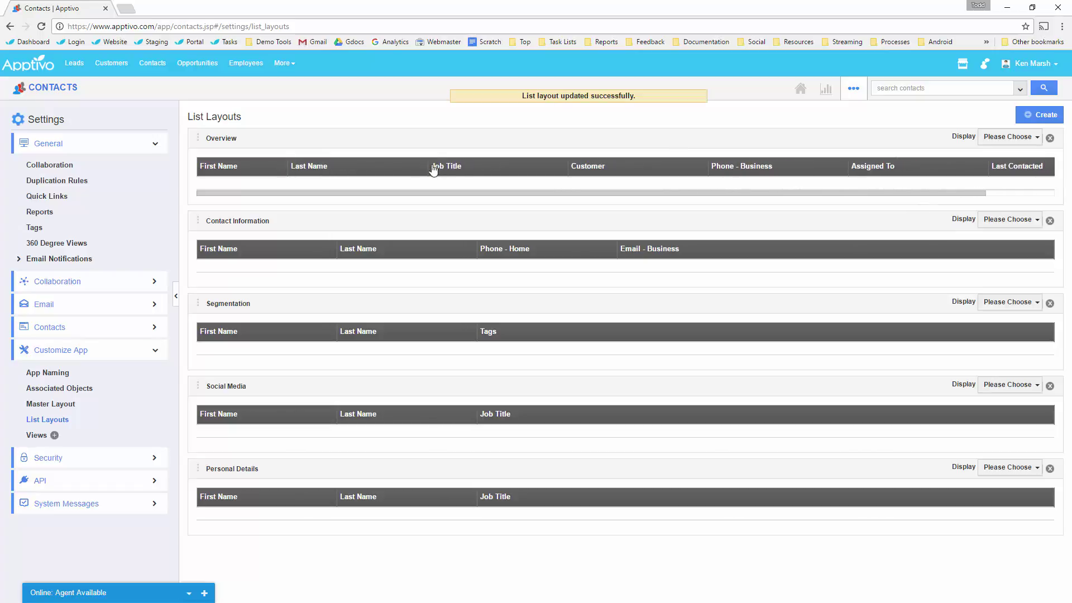
left_click_drag(426, 167, 388, 168)
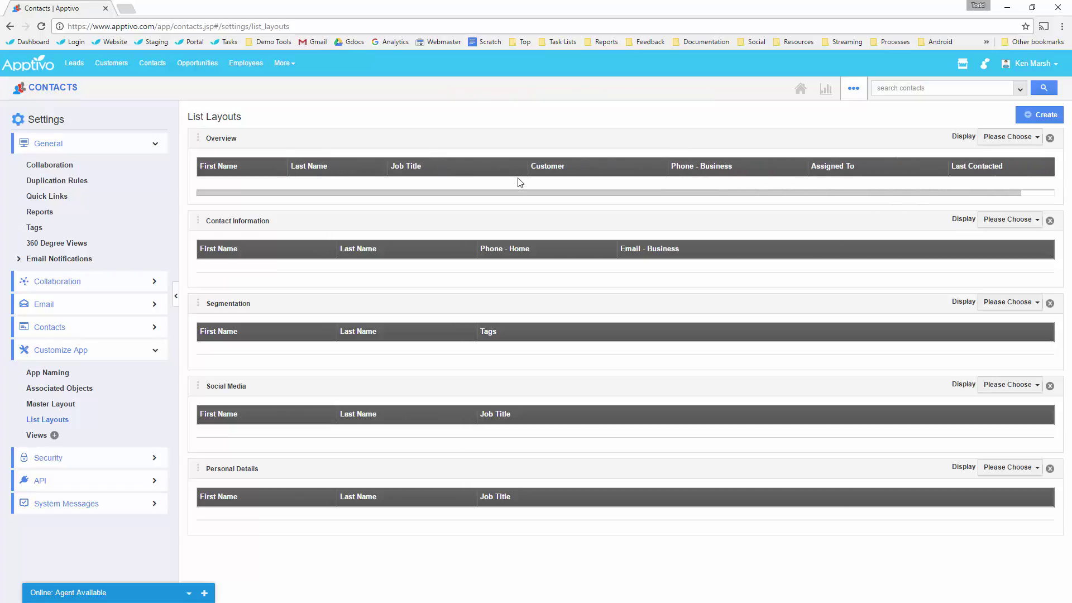
left_click_drag(526, 172, 475, 170)
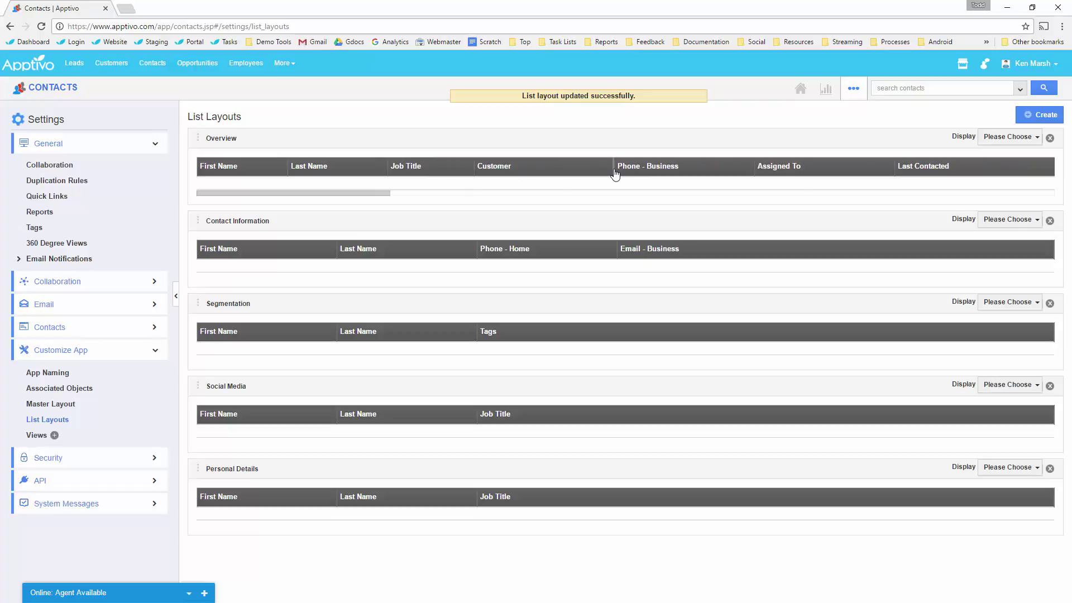
left_click_drag(614, 173, 572, 171)
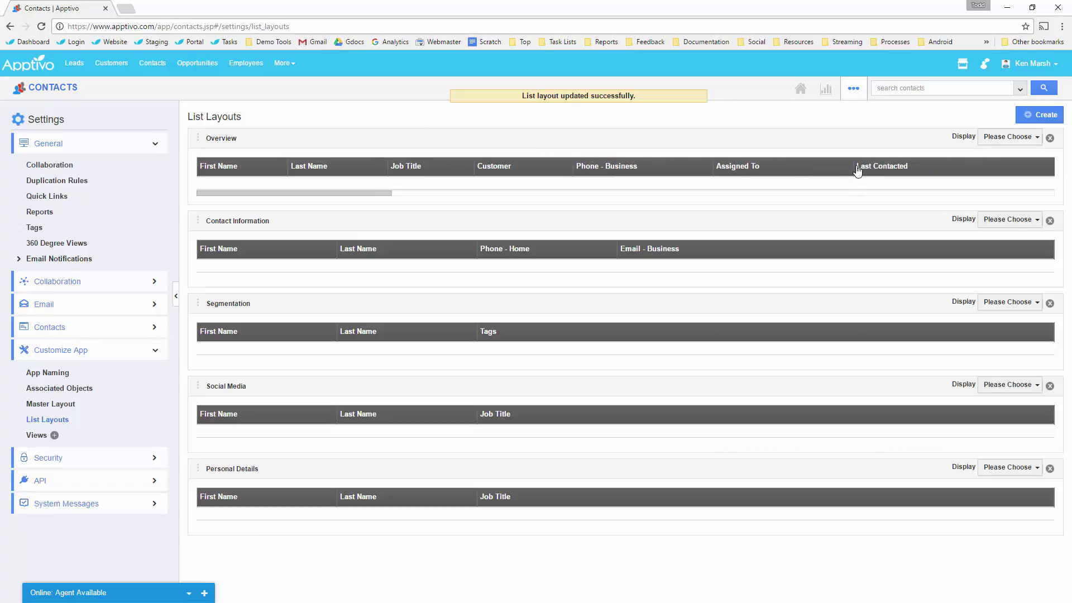
Return to the contacts list, check display views, and expand the empty By Territory list.
left_click(58, 93)
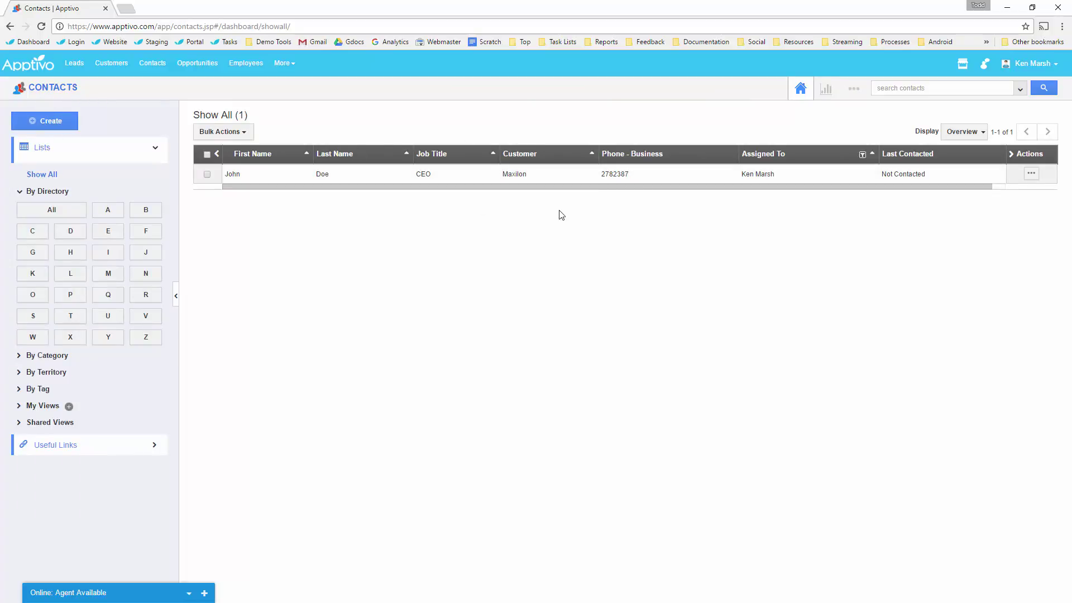
left_click(955, 134)
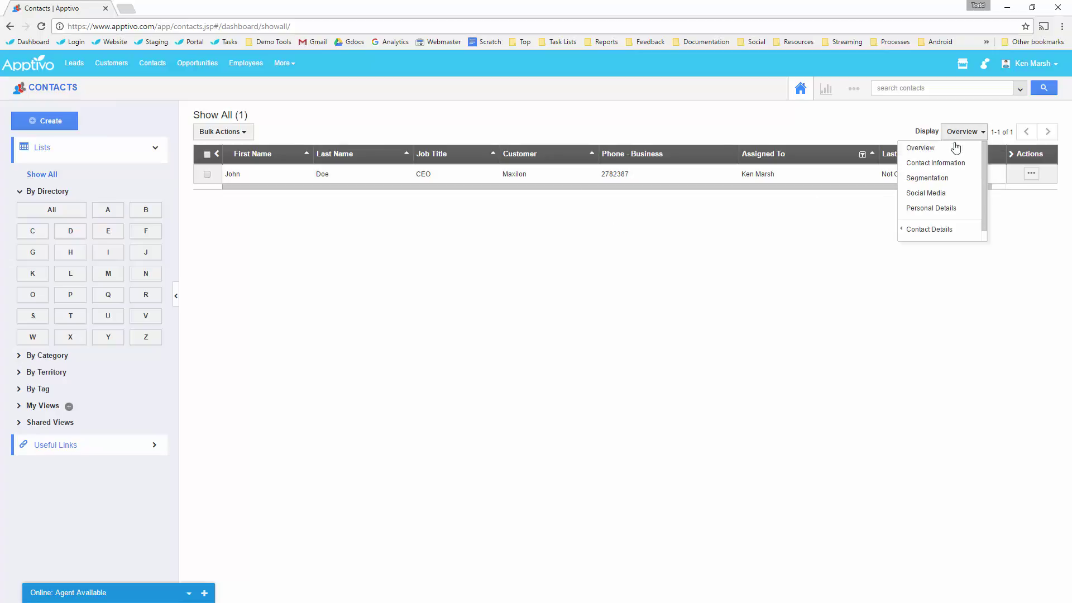
left_click(722, 244)
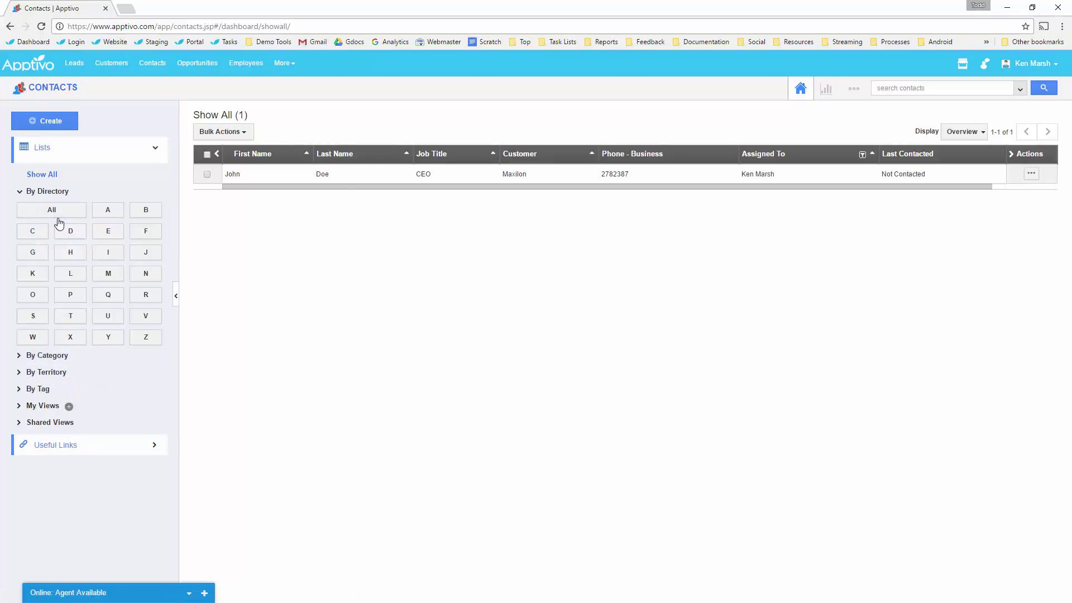
left_click(51, 373)
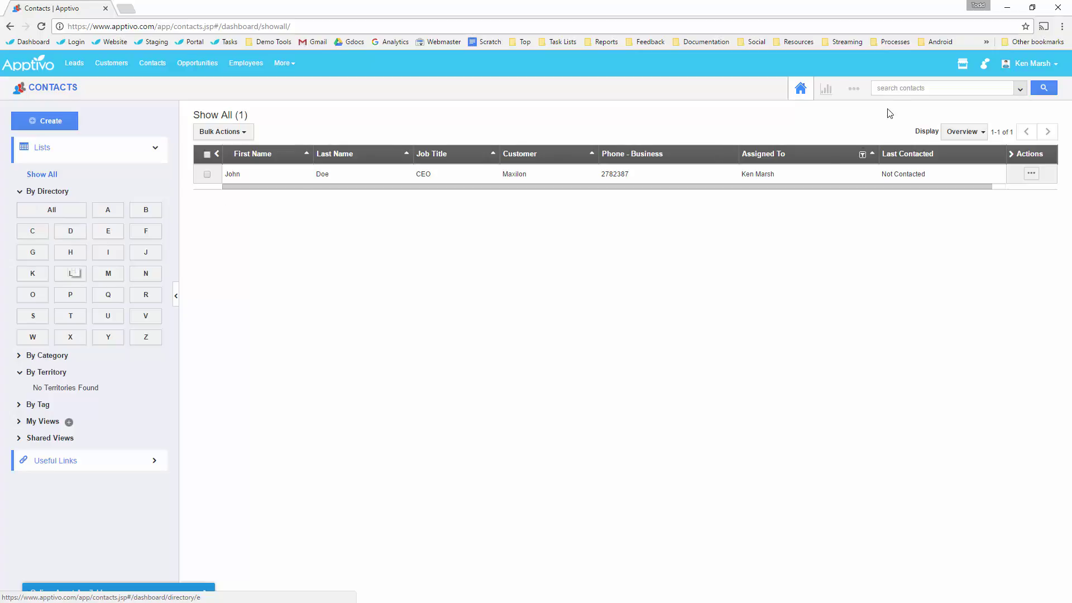
left_click(853, 89)
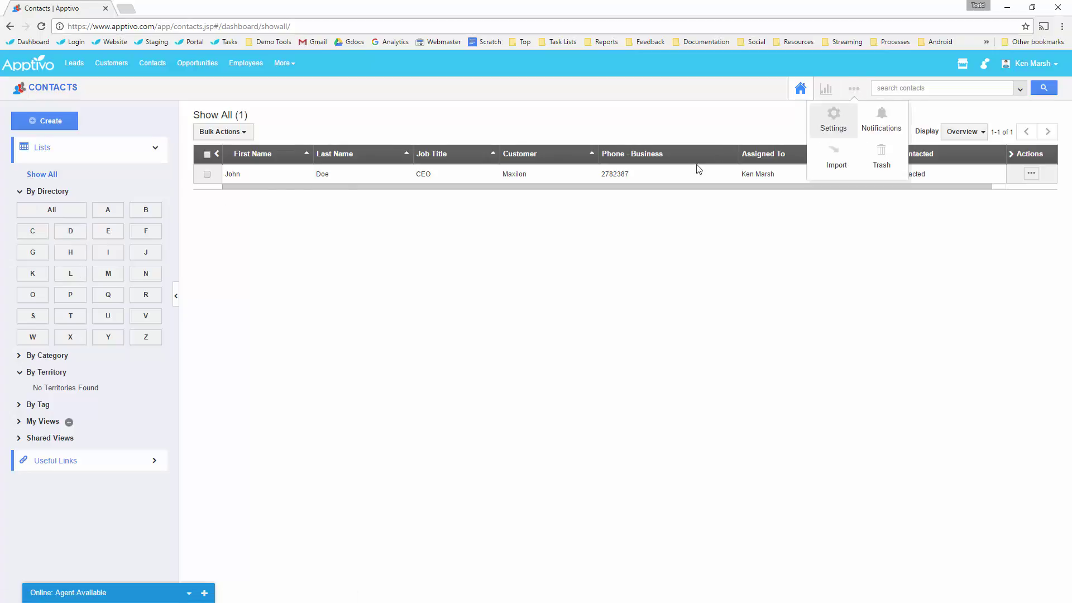
Switch off By Directory and By Territory views and place My Views and Shared Views under Show All.
left_click(73, 351)
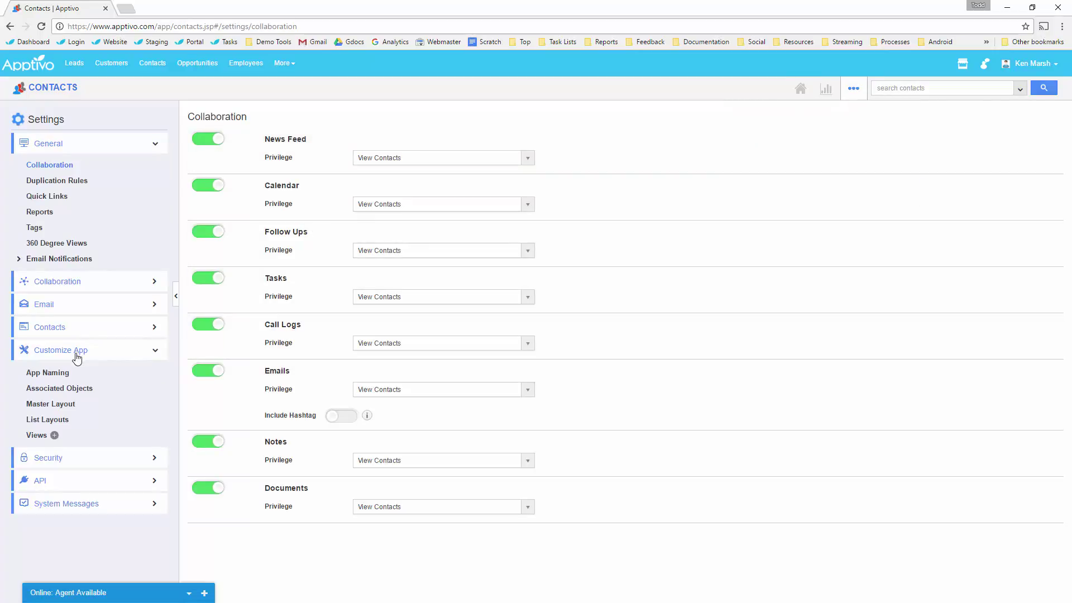
left_click(45, 440)
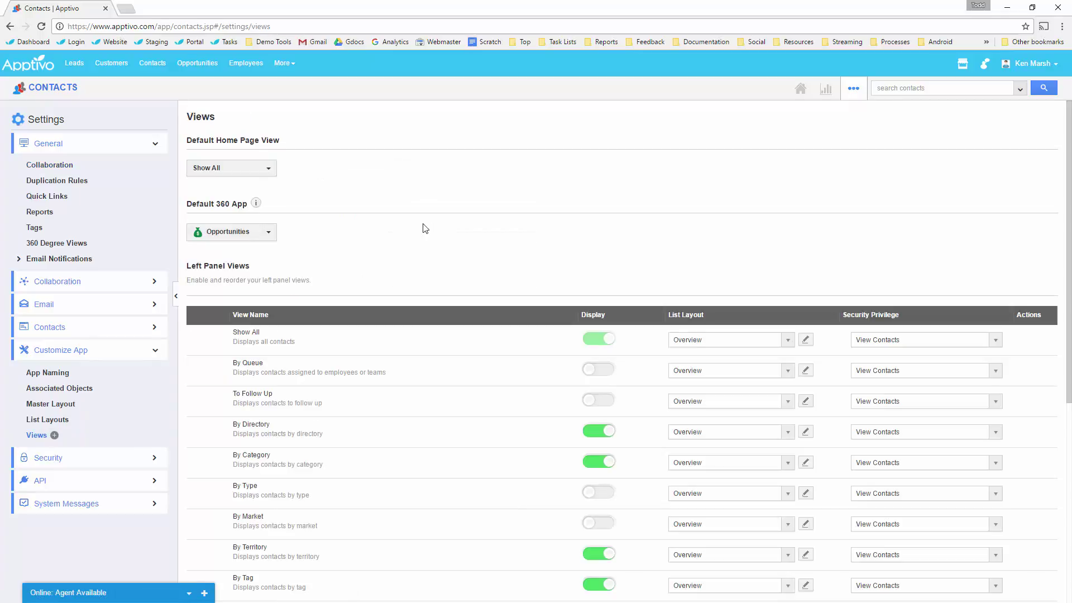
scroll(420, 223, "down", 1)
scroll(414, 213, "down", 2)
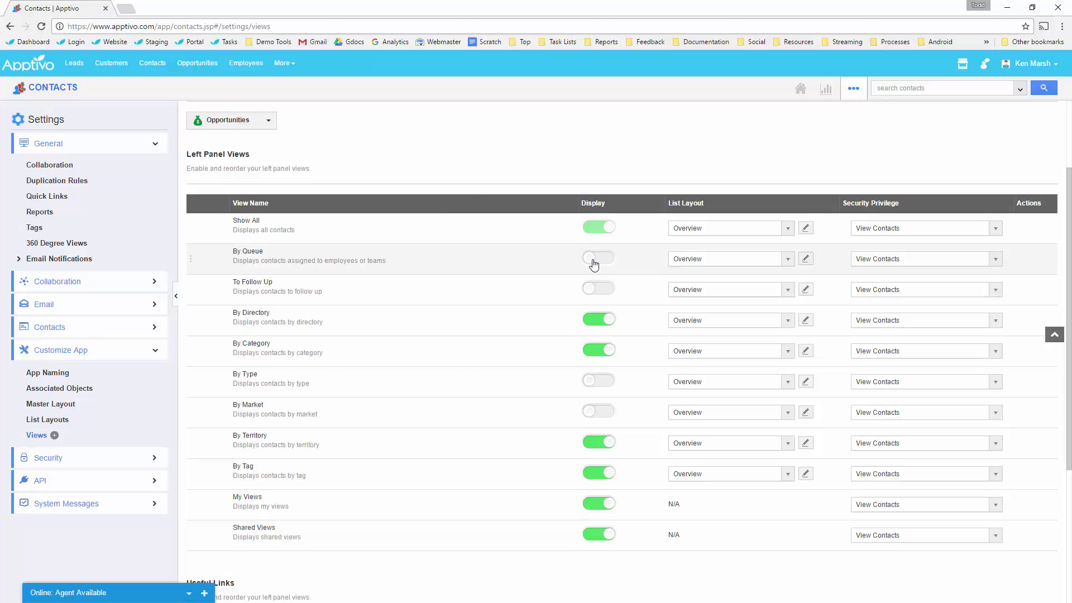
left_click(599, 317)
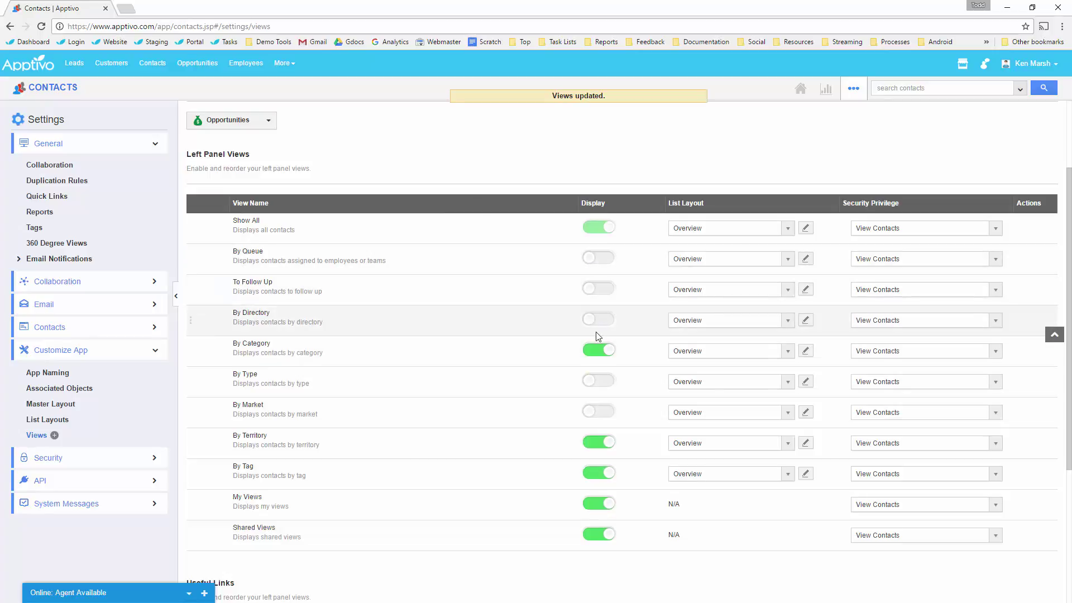
left_click(594, 441)
left_click_drag(192, 507, 195, 250)
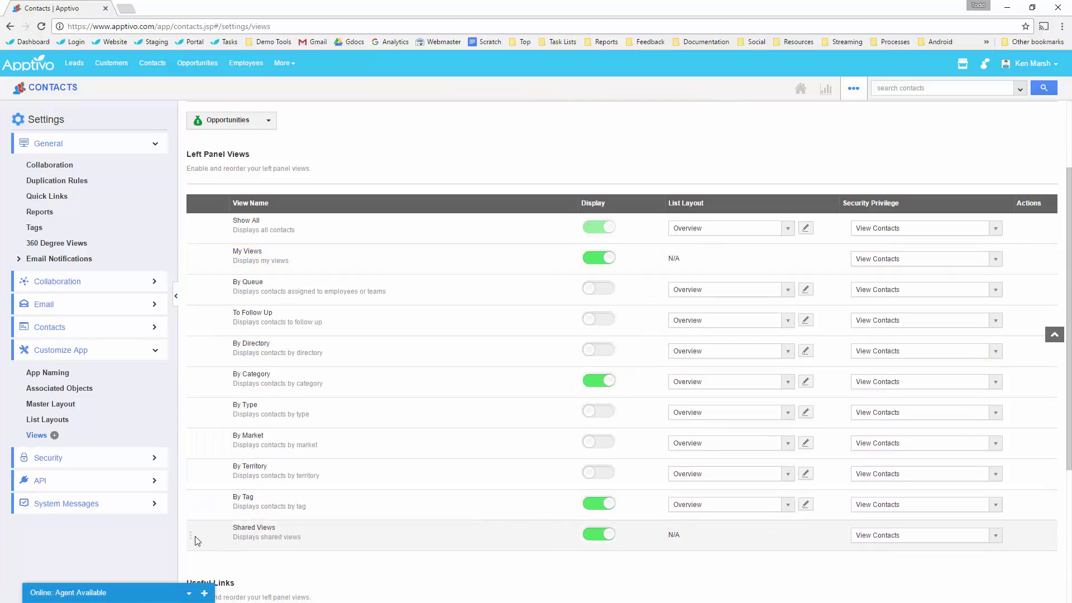
left_click_drag(195, 540, 206, 287)
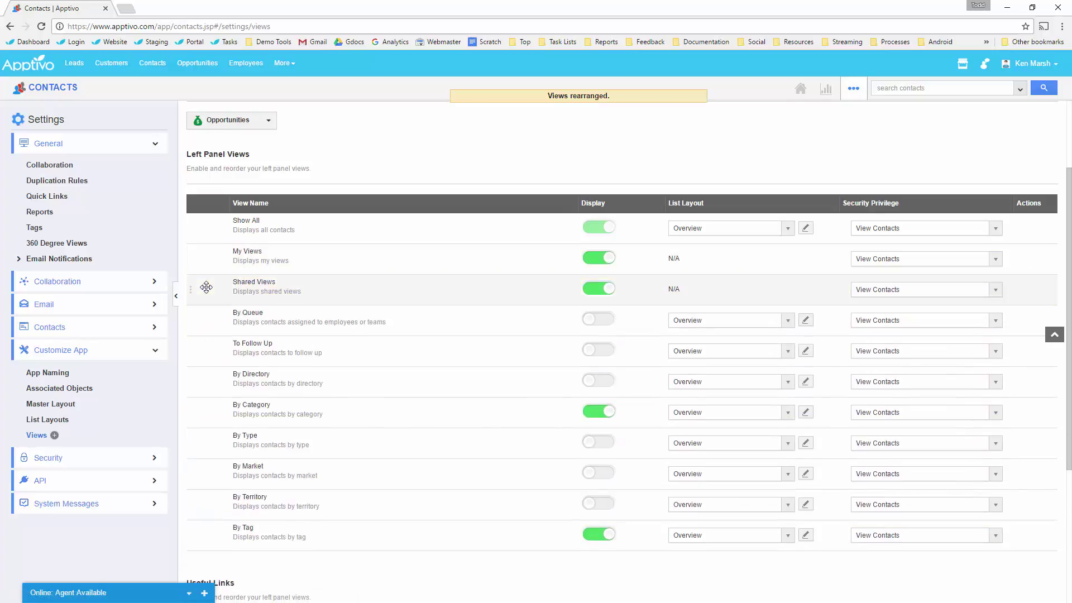
left_click(50, 92)
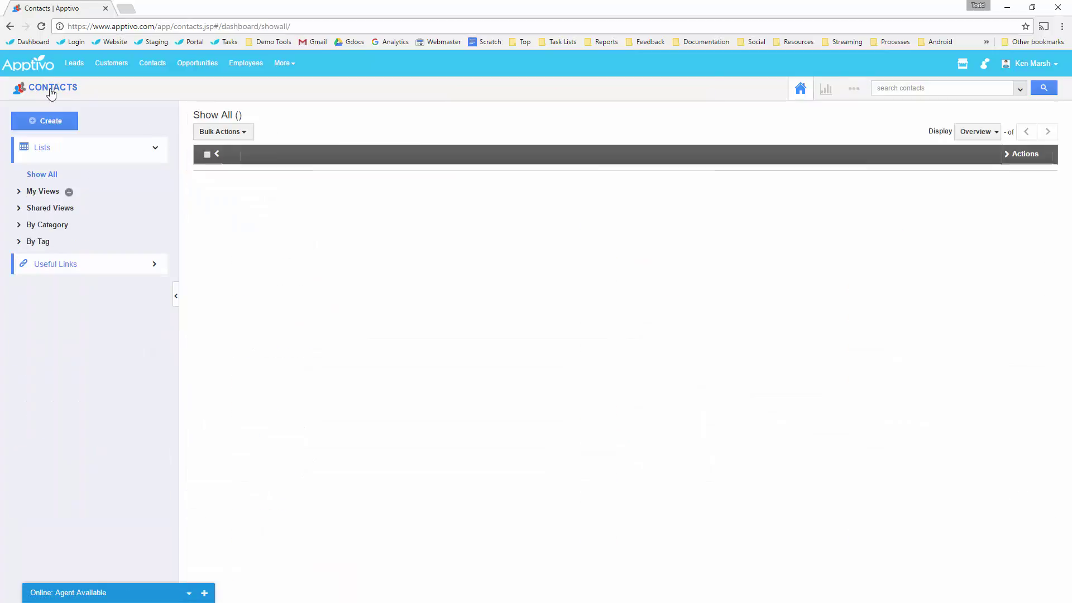
Expand the empty My Views list and open the contact Advanced Search form.
left_click(43, 192)
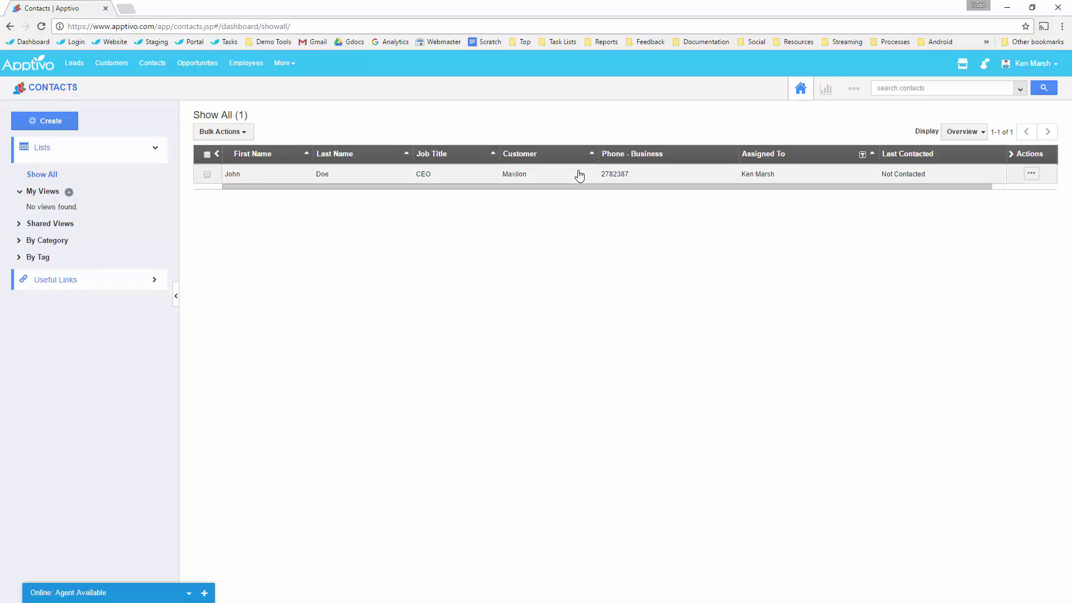
left_click(1021, 91)
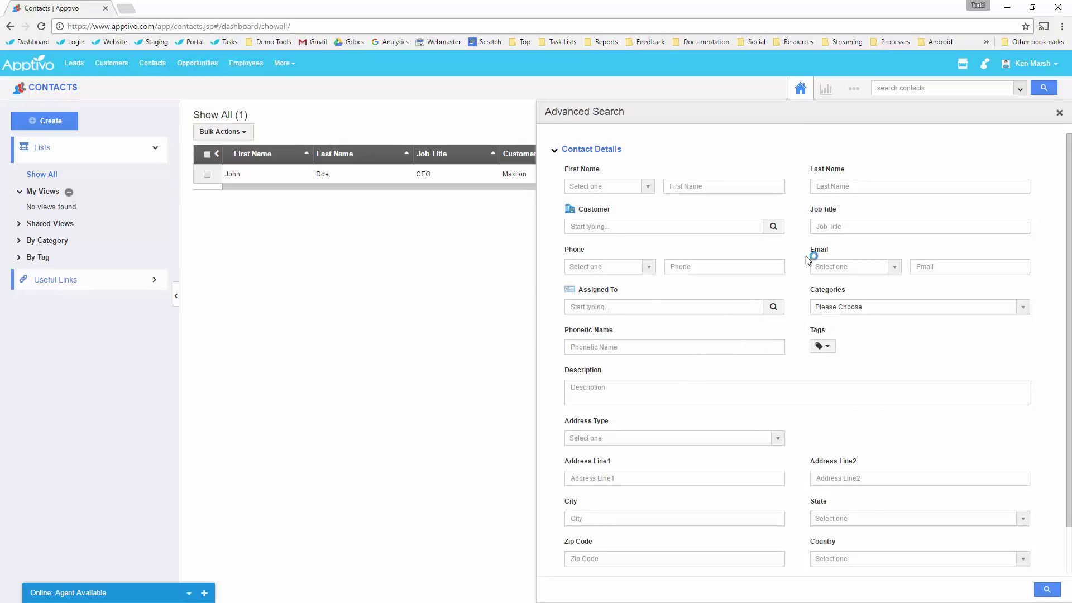
Search contacts for Job Title CEO and save the results as a shared view named CEOs.
left_click(859, 226)
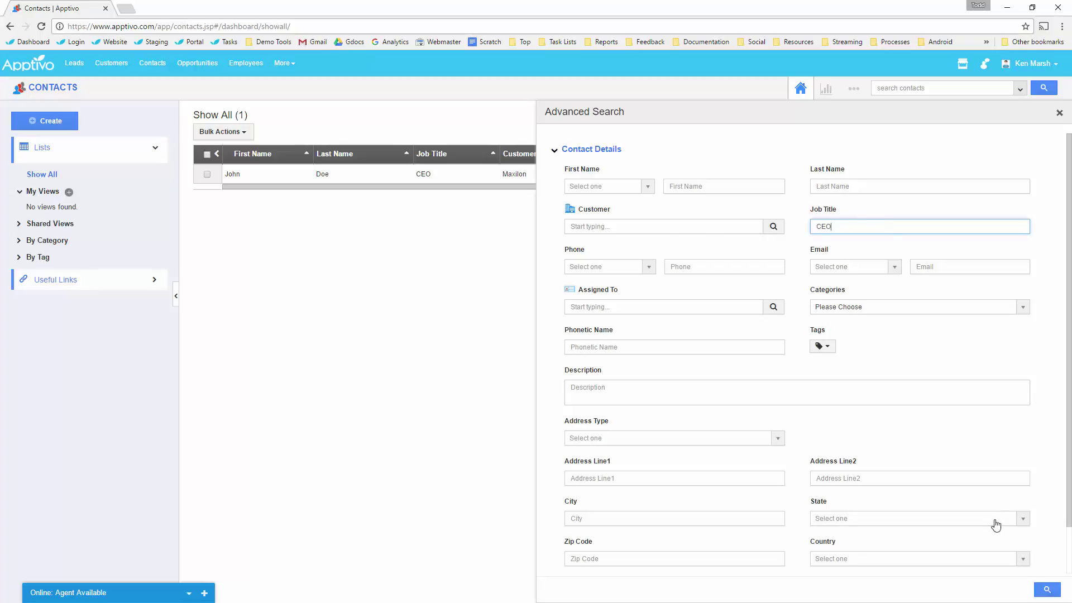
left_click(1048, 590)
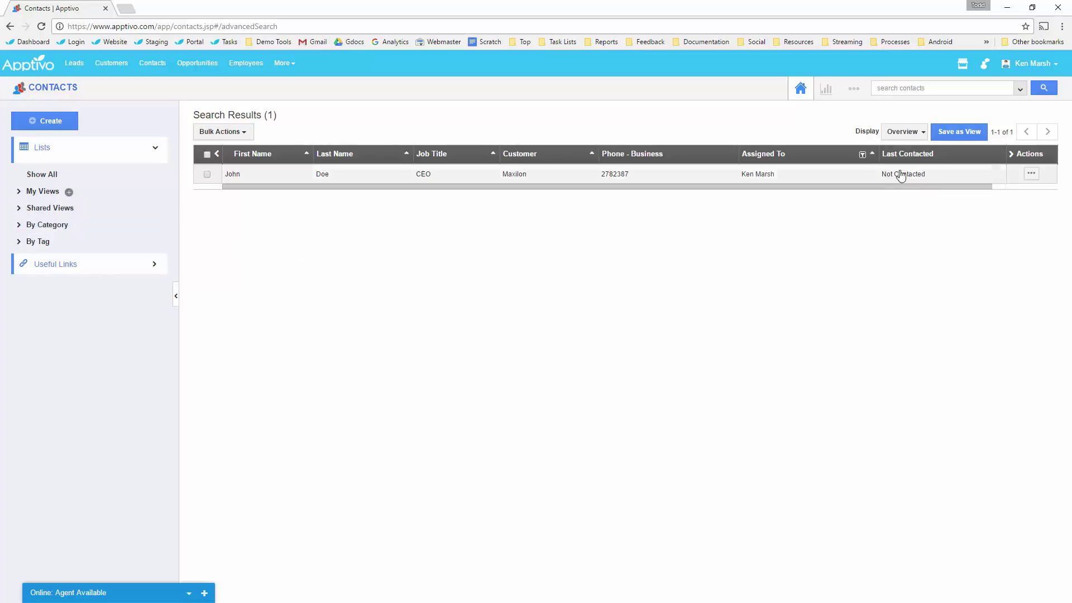
left_click(951, 134)
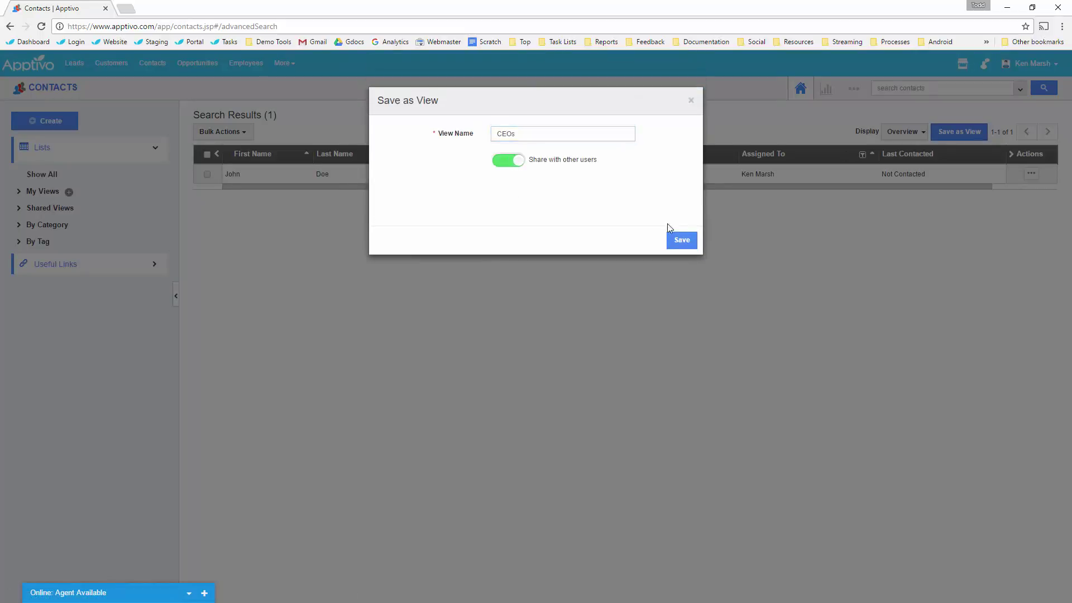
left_click(682, 240)
left_click(39, 192)
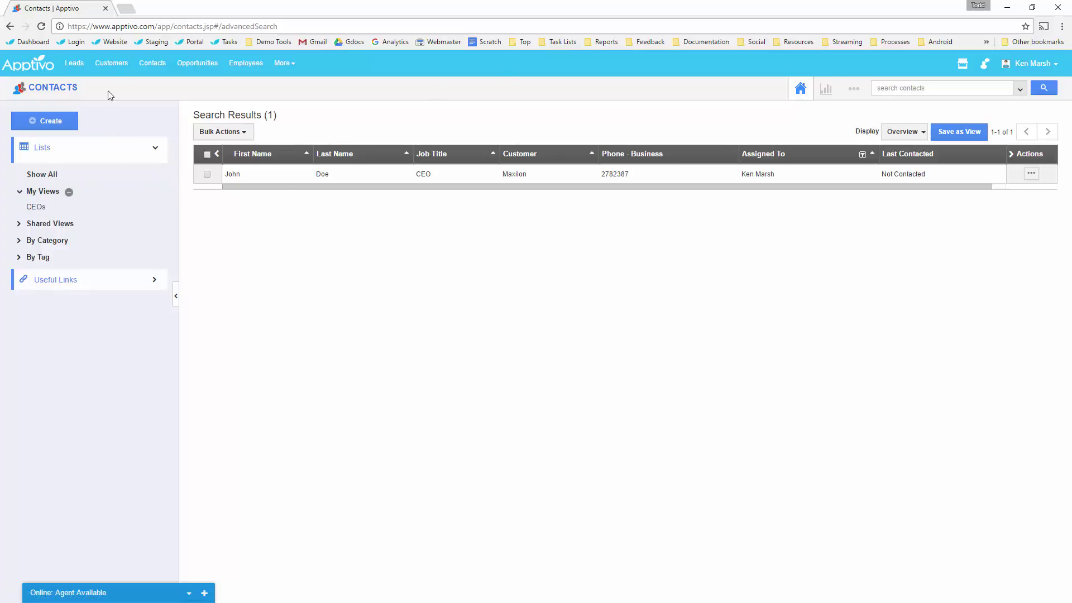
left_click(111, 63)
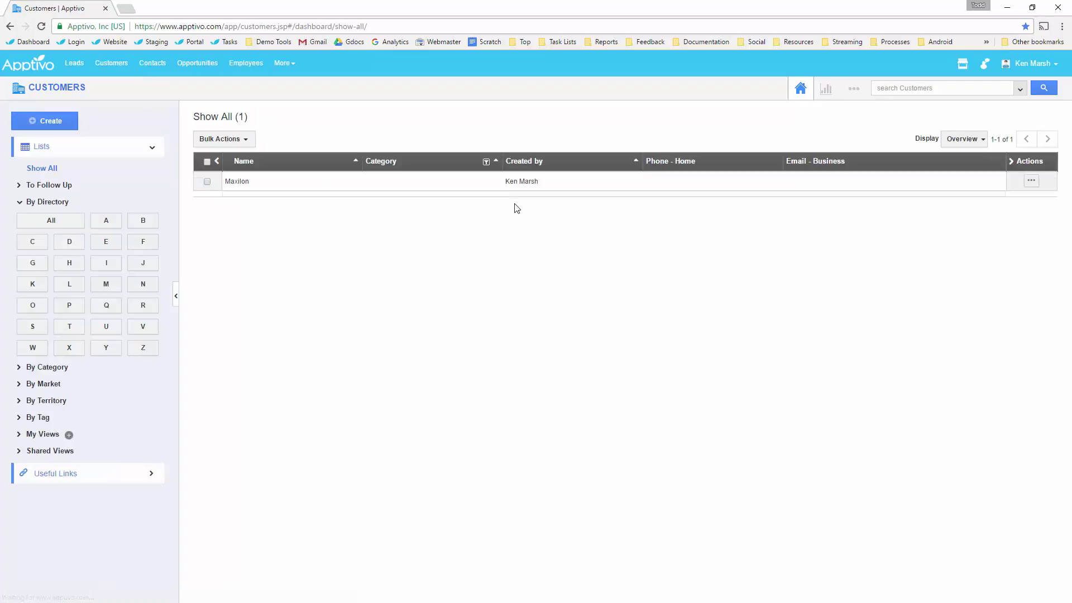
Open the Customers master layout from Settings > Customize App > Master Layout.
left_click(854, 88)
left_click(832, 120)
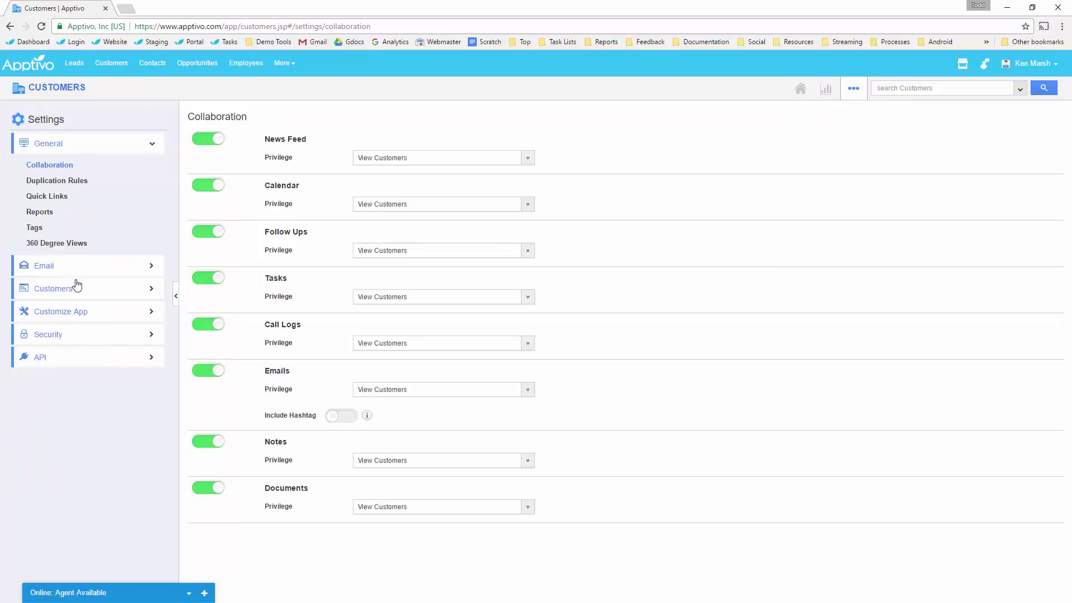
left_click(83, 311)
left_click(49, 365)
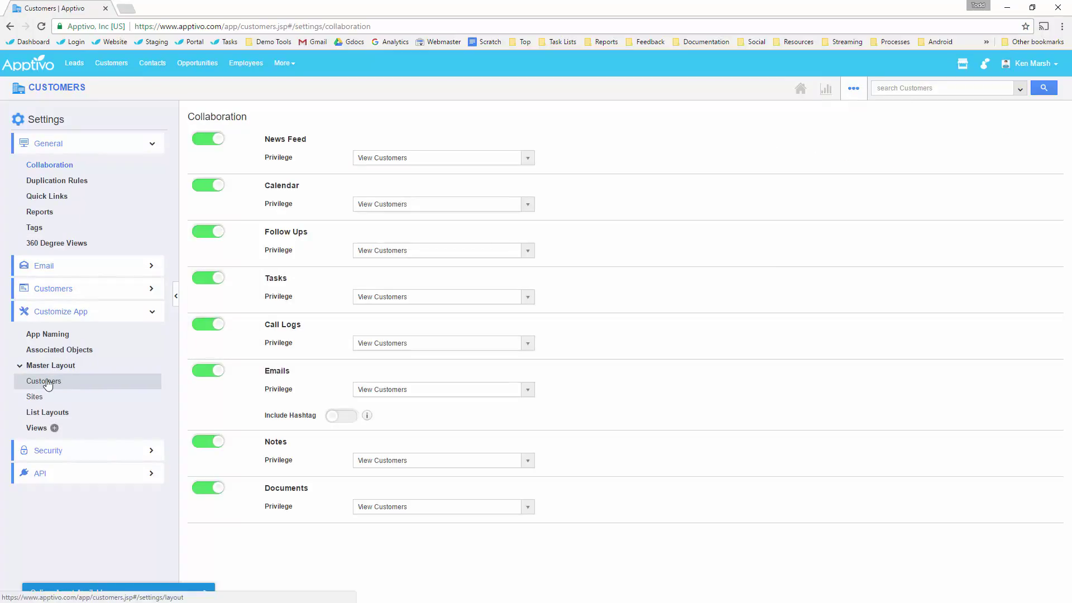
left_click(45, 381)
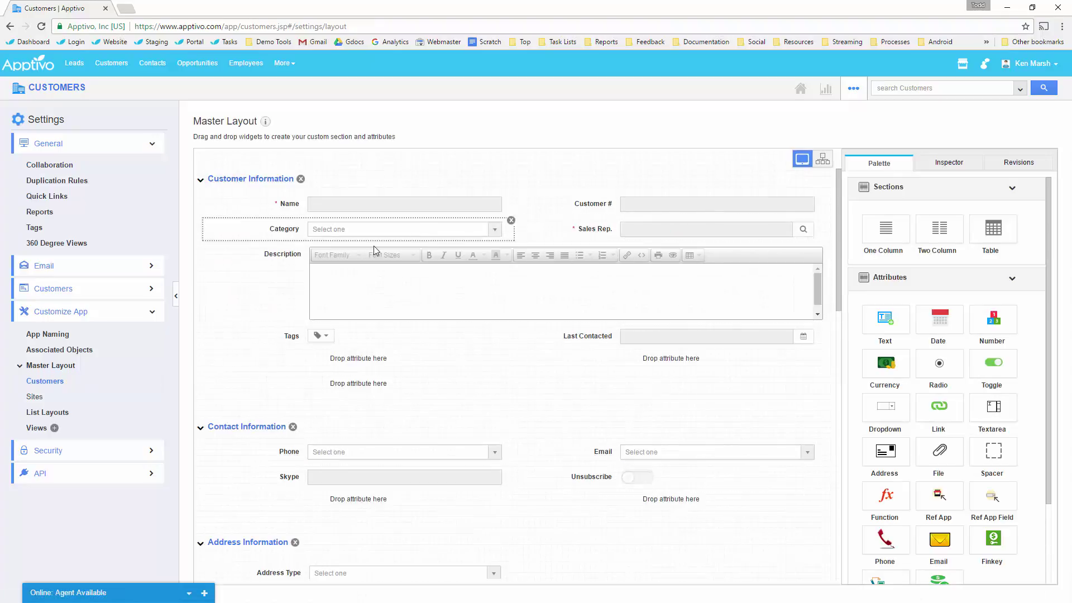
Remove Description and merge Phone, Email, Unsubscribe and address fields into Customer Information, deleting emptied sections.
left_click(826, 249)
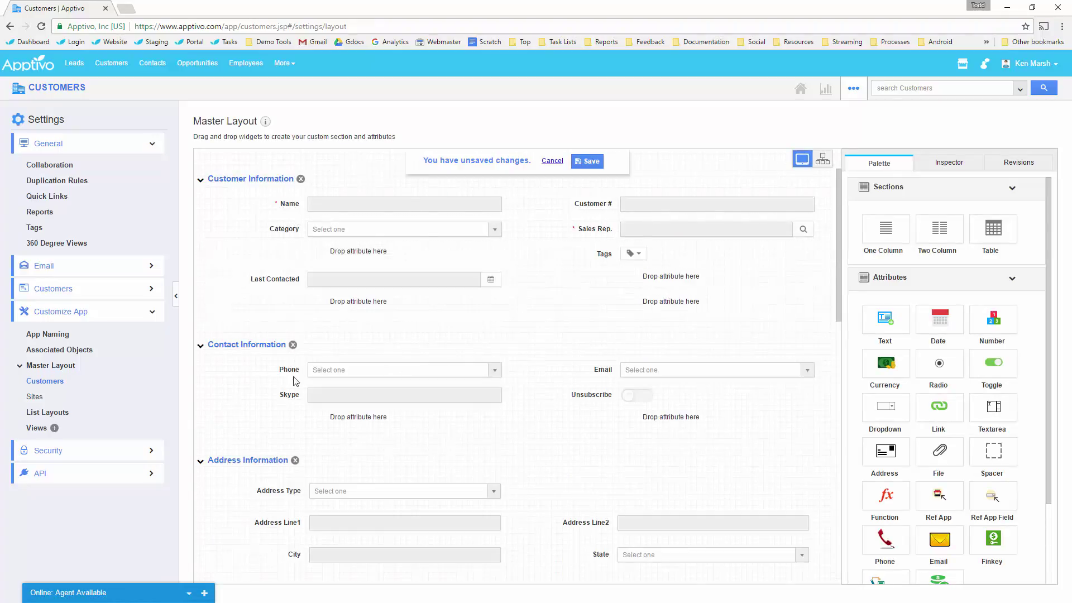
left_click_drag(302, 373, 313, 256)
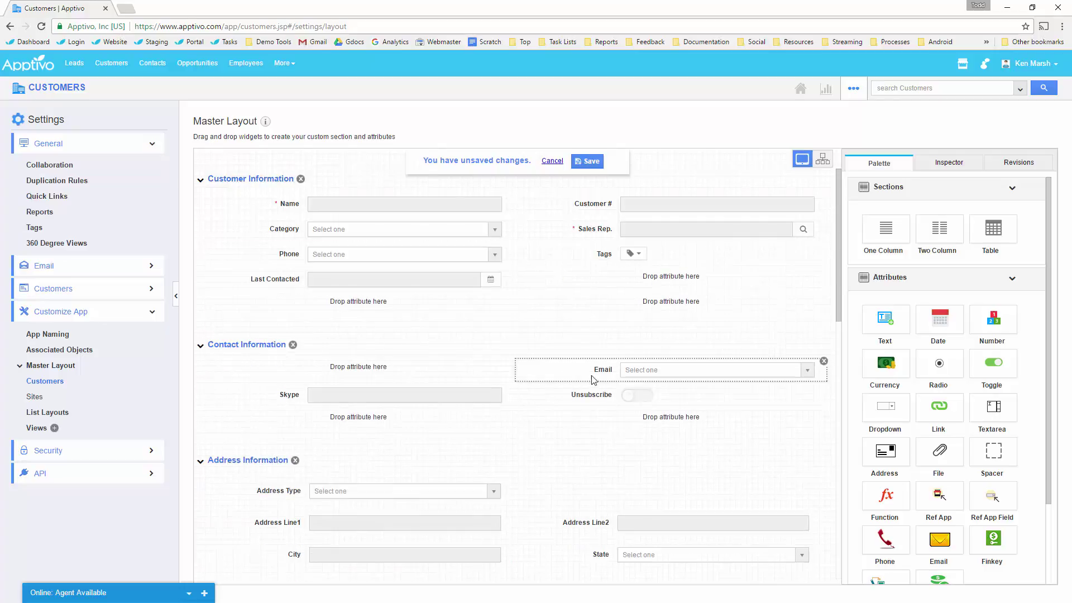
left_click_drag(603, 370, 637, 279)
scroll(306, 313, "down", 1)
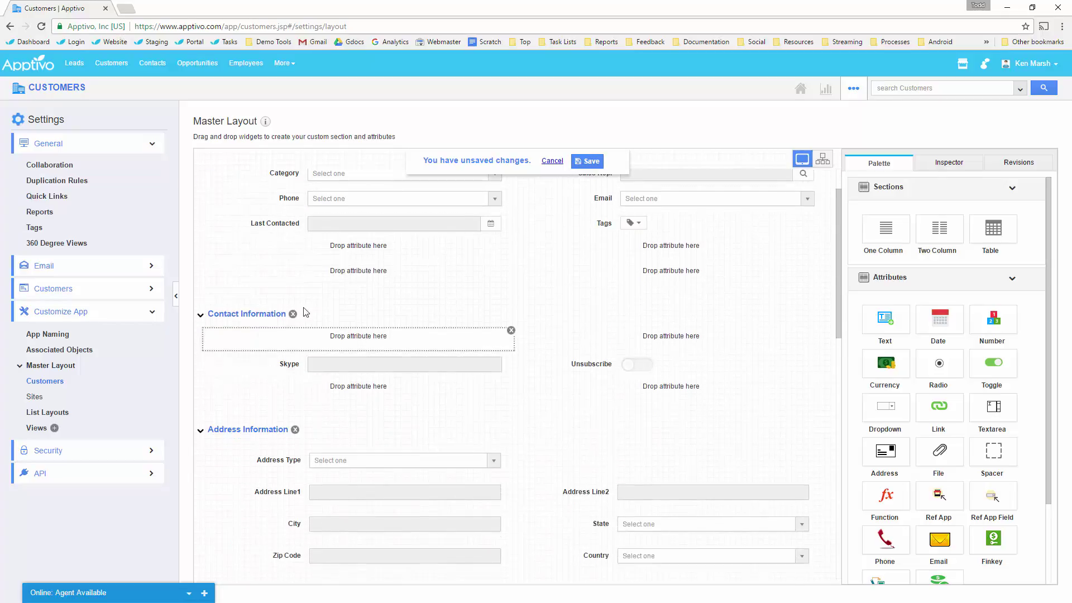
left_click_drag(591, 363, 642, 274)
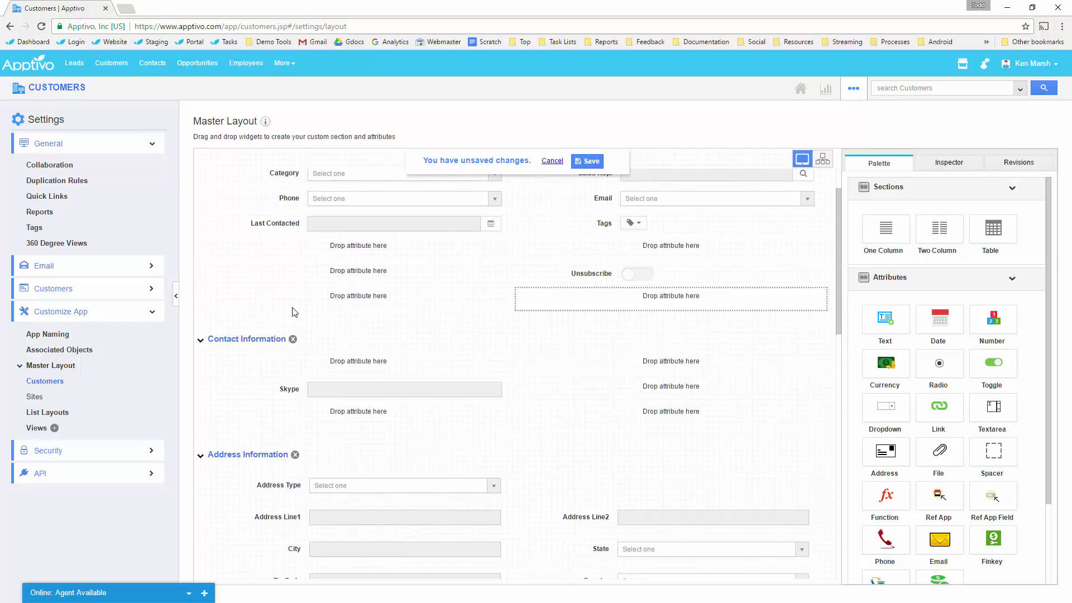
left_click(293, 340)
left_click_drag(290, 381, 369, 273)
left_click(295, 584)
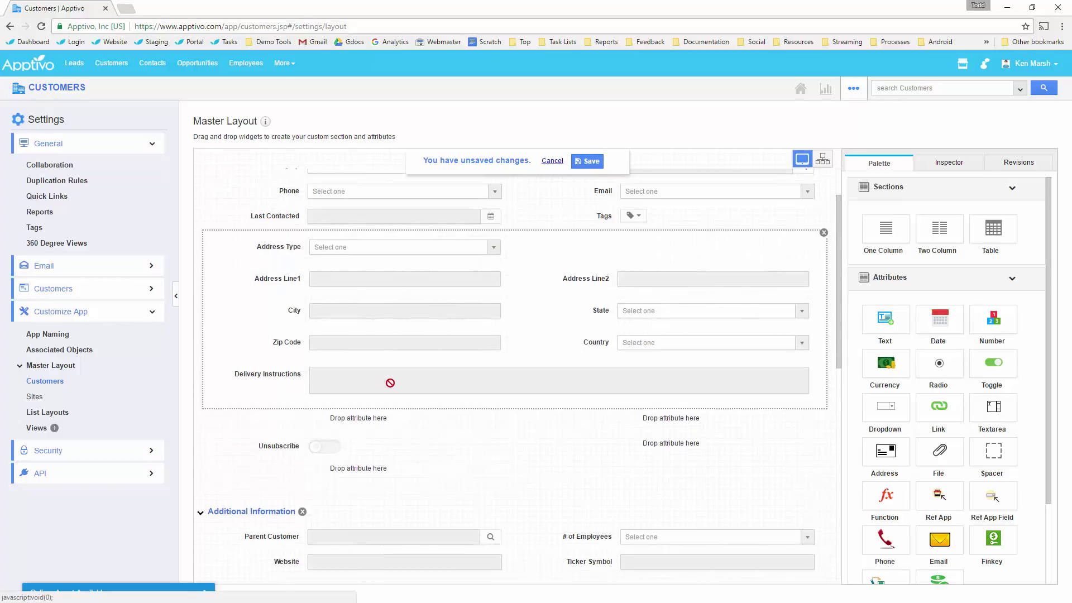
Remove Parent Customer and # of Employees, and add a new two-column section.
scroll(390, 383, "down", 4)
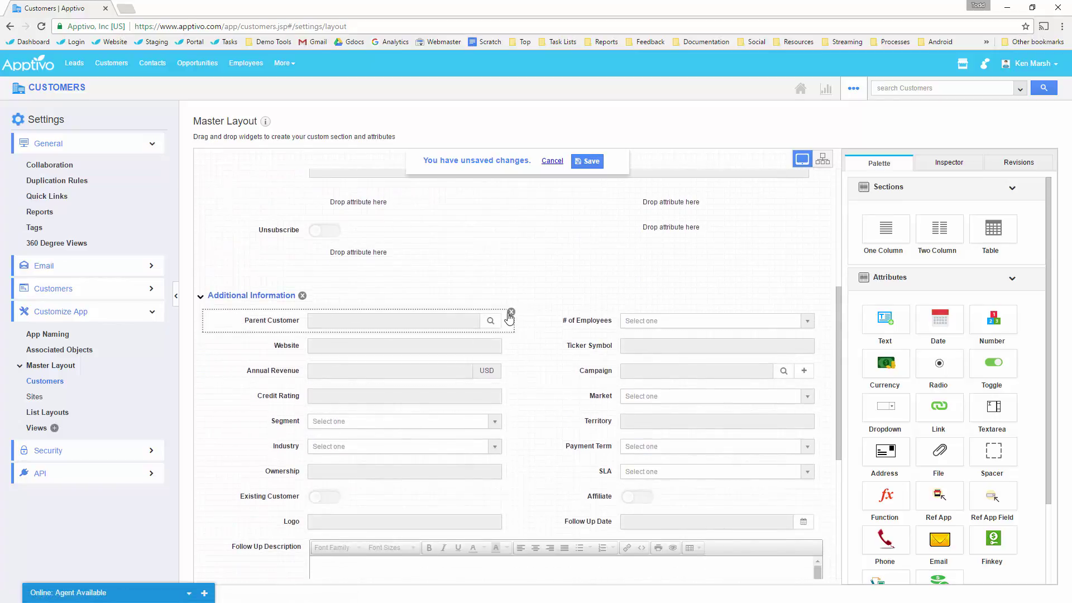
left_click(825, 312)
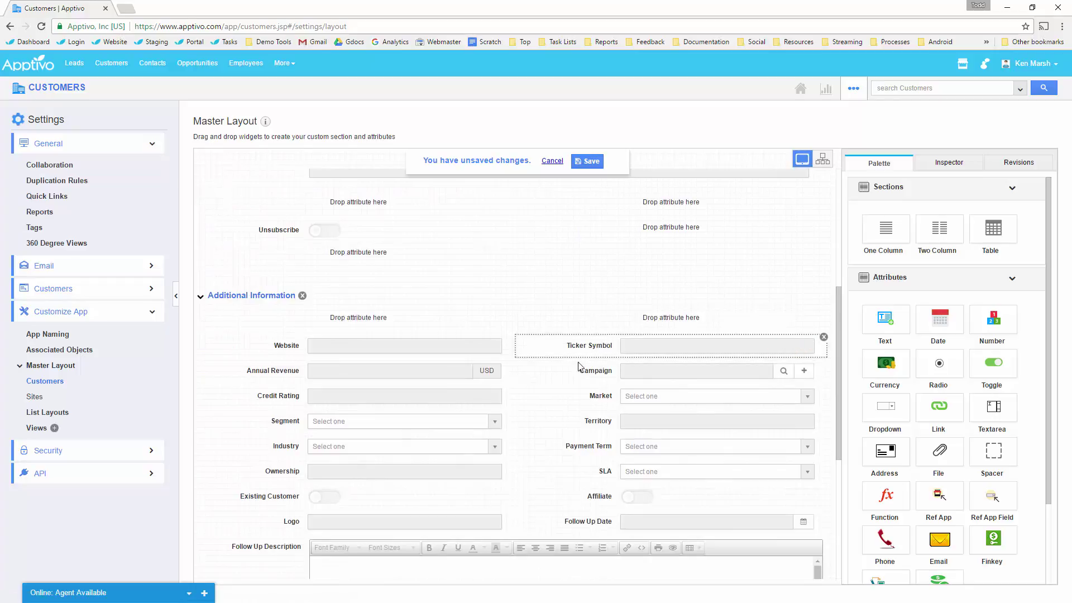
scroll(506, 398, "down", 2)
scroll(500, 404, "up", 2)
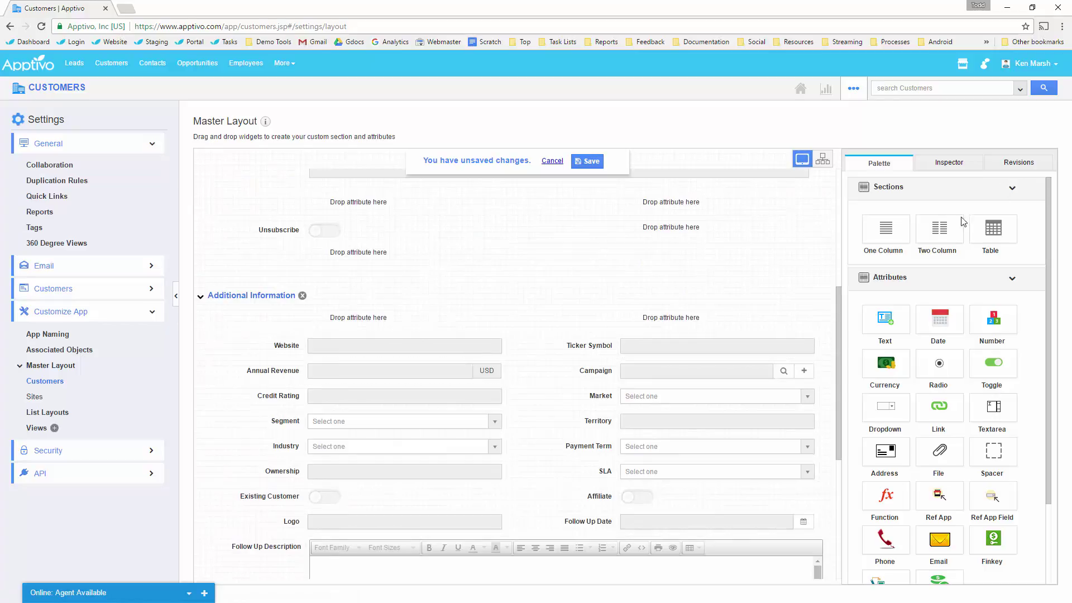
left_click_drag(961, 223, 358, 296)
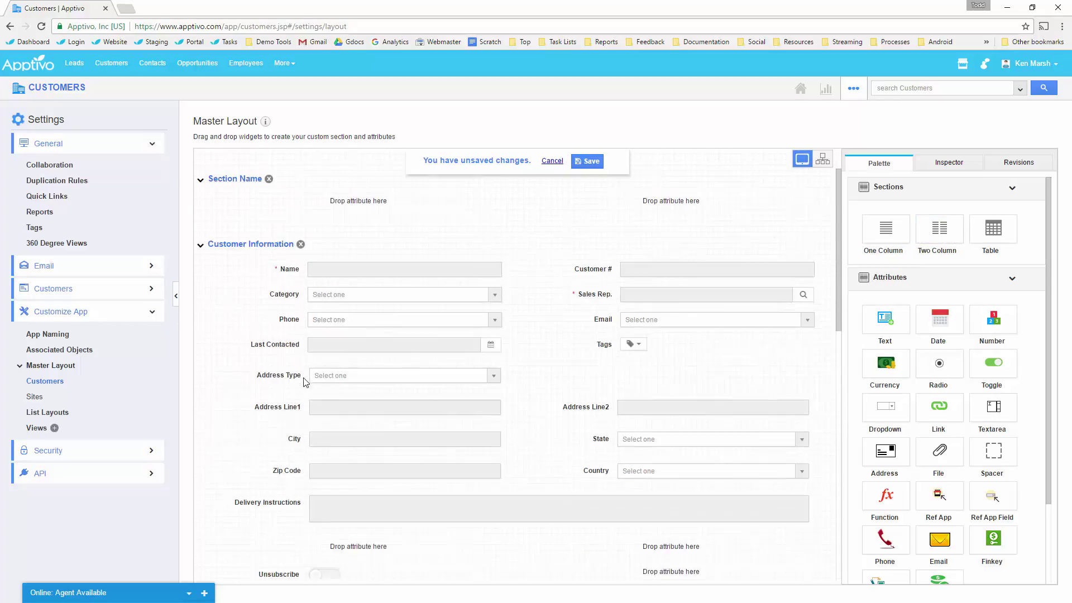
Rename the new section System Generated Info and set it to Closed on create.
left_click_drag(250, 244, 260, 275)
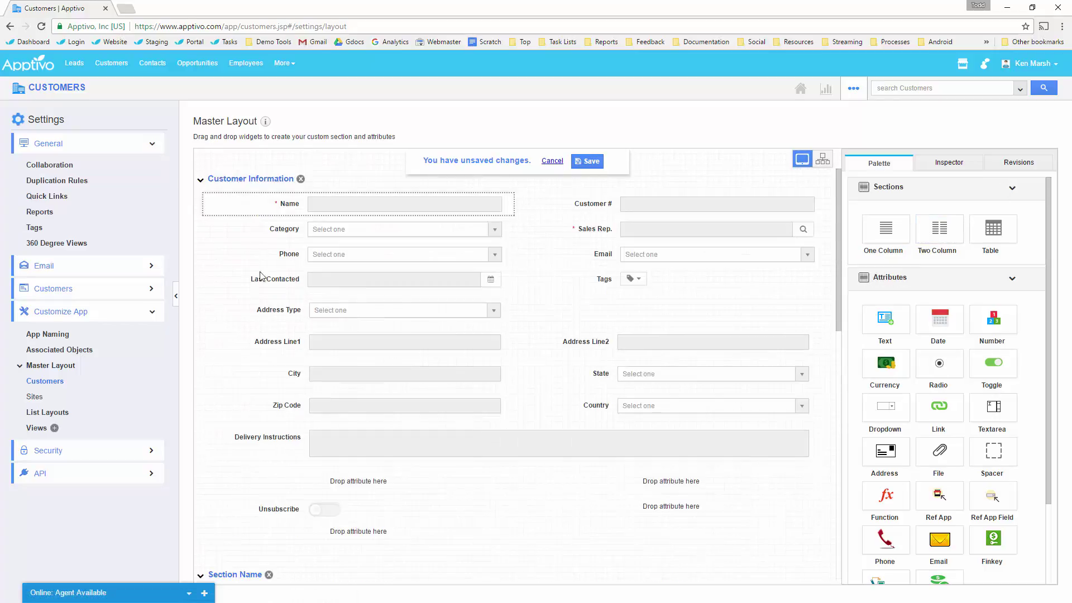
scroll(261, 275, "down", 4)
left_click(723, 281)
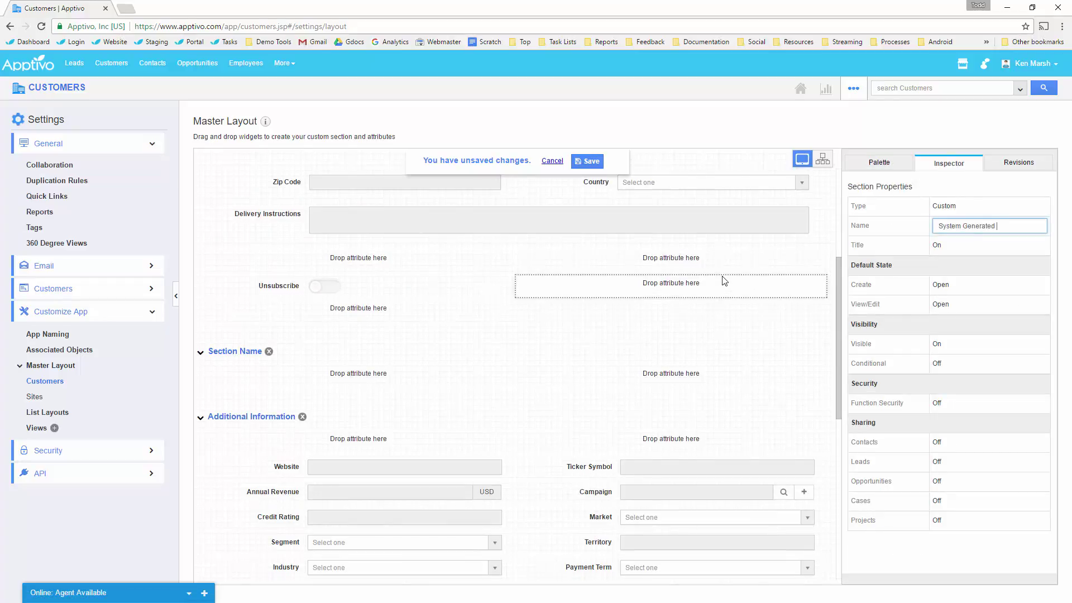
key("BackSpace")
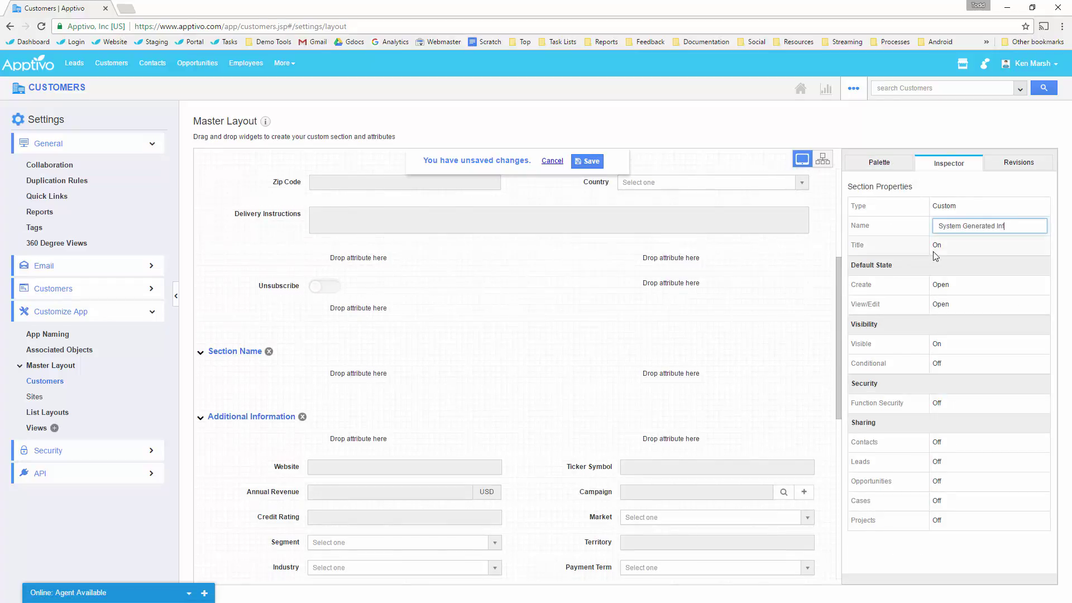
left_click(968, 285)
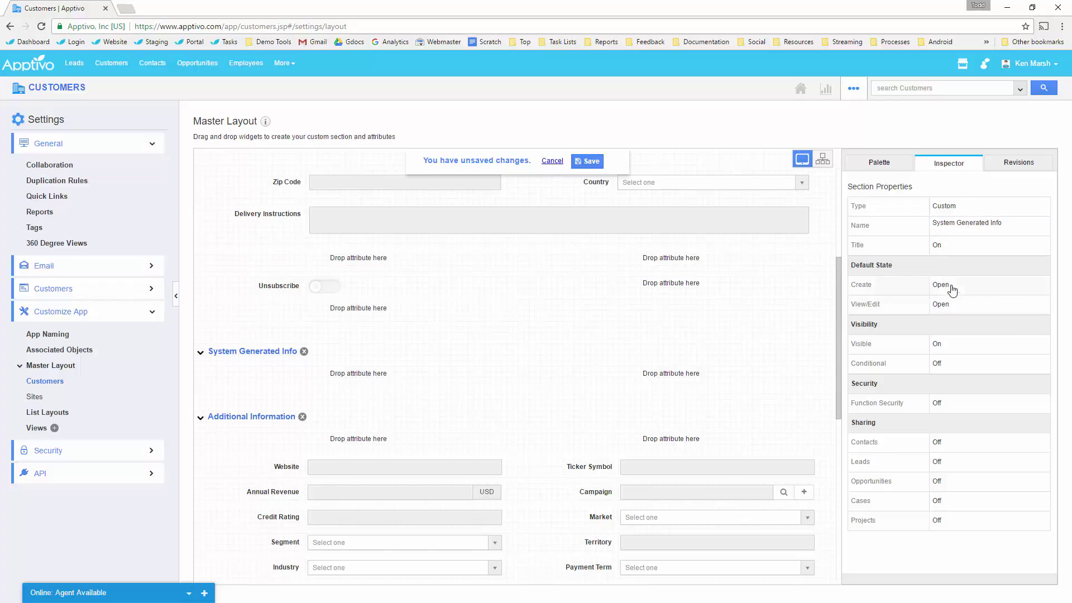
left_click(960, 286)
left_click(981, 327)
scroll(347, 463, "down", 2)
scroll(501, 362, "up", 6)
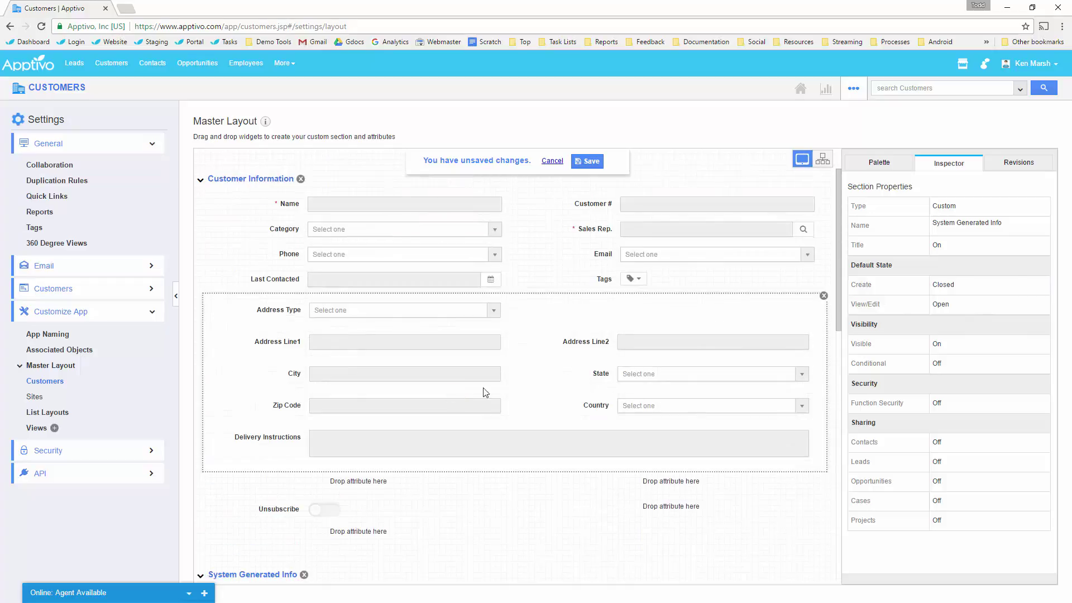
scroll(630, 281, "down", 1)
scroll(608, 245, "up", 1)
Move Last Contacted and Unsubscribe into the System Generated Info section.
left_click_drag(278, 279, 354, 465)
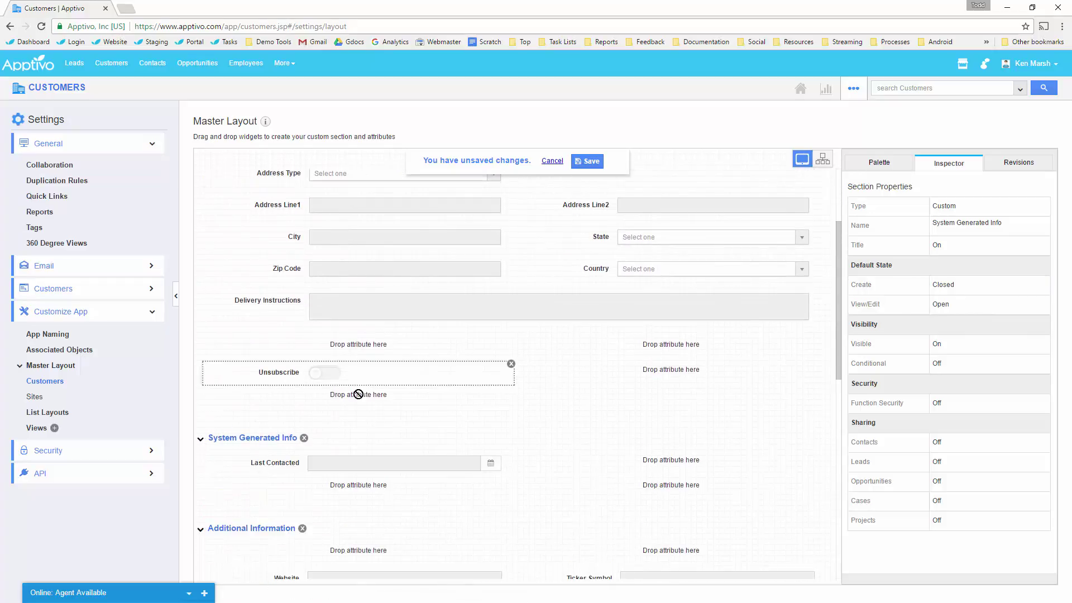
left_click_drag(351, 384, 642, 464)
scroll(504, 464, "down", 6)
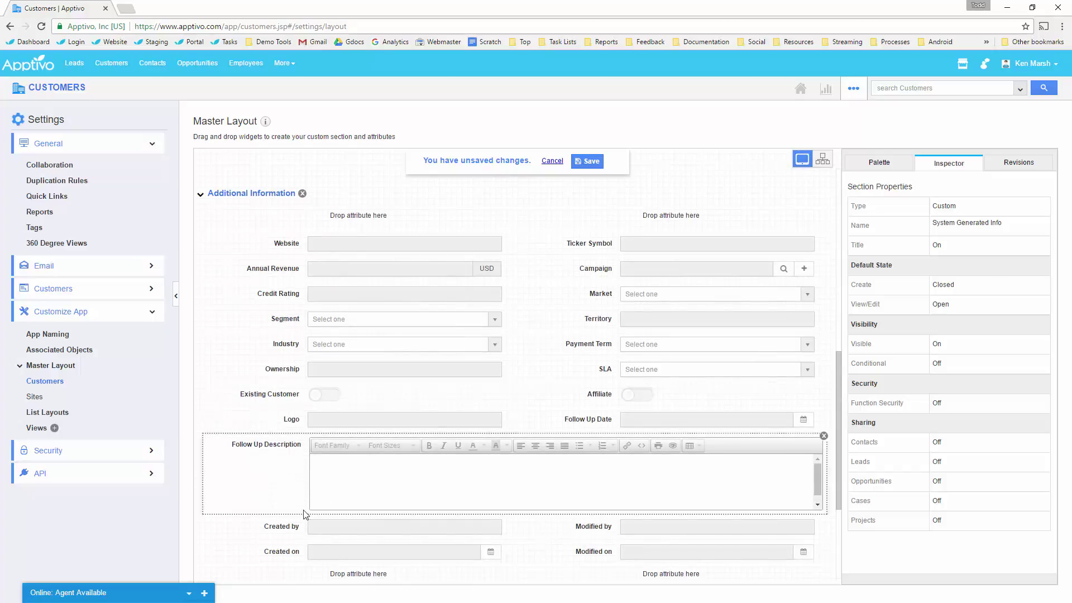
left_click_drag(304, 540, 525, 227)
scroll(365, 293, "up", 2)
scroll(367, 296, "down", 1)
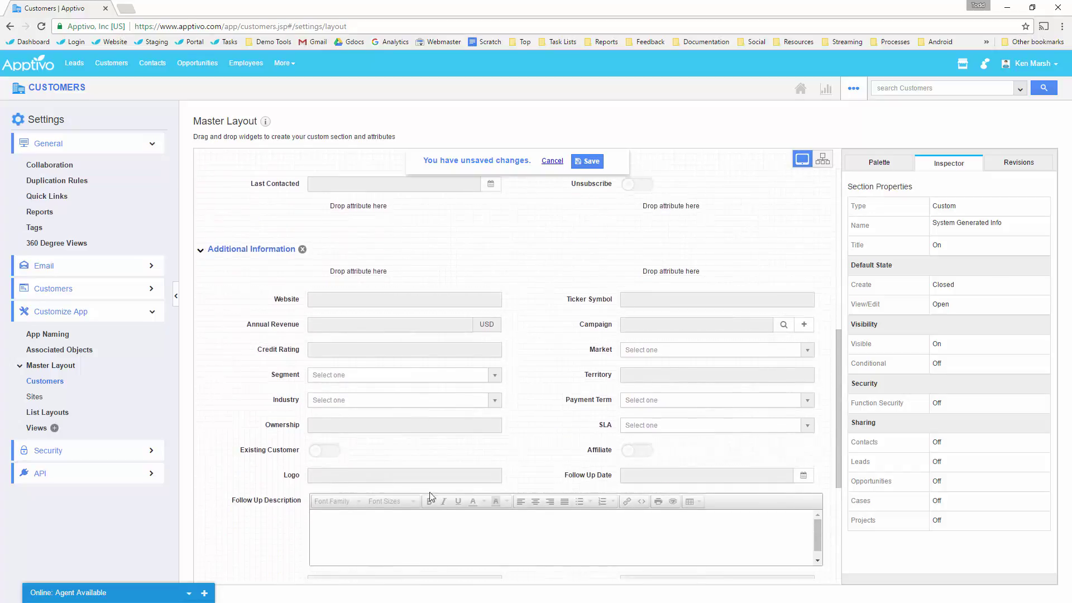
Delete the Follow Up fields, move the Created/Modified fields into System Generated Info, and save.
left_click(824, 492)
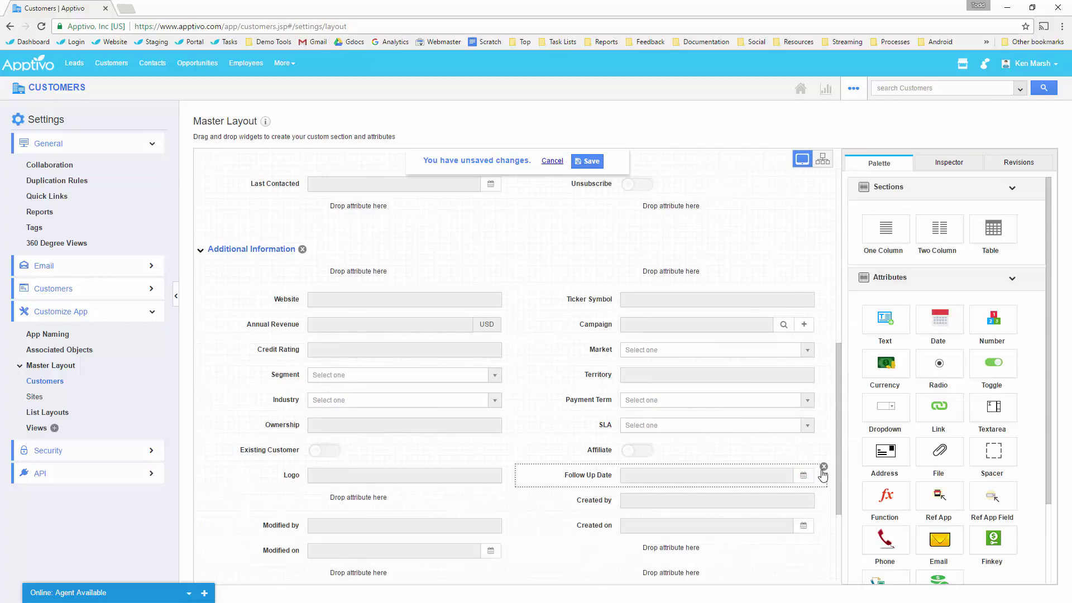
left_click(823, 468)
left_click_drag(603, 524, 647, 233)
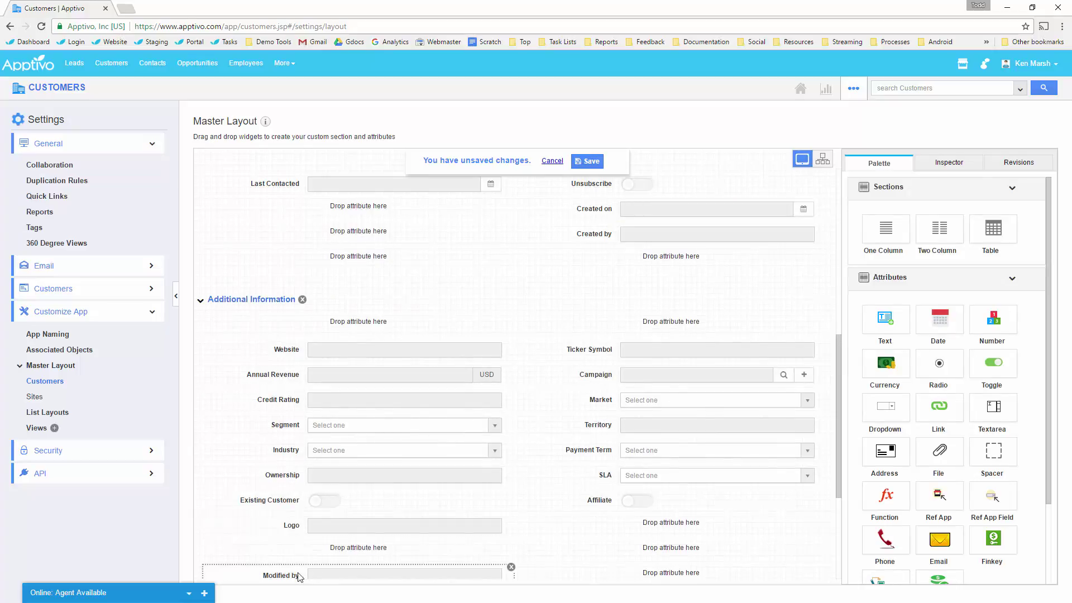
left_click_drag(352, 265, 354, 238)
scroll(354, 279, "down", 1)
left_click_drag(295, 548, 389, 237)
scroll(387, 323, "up", 2)
scroll(380, 325, "down", 3)
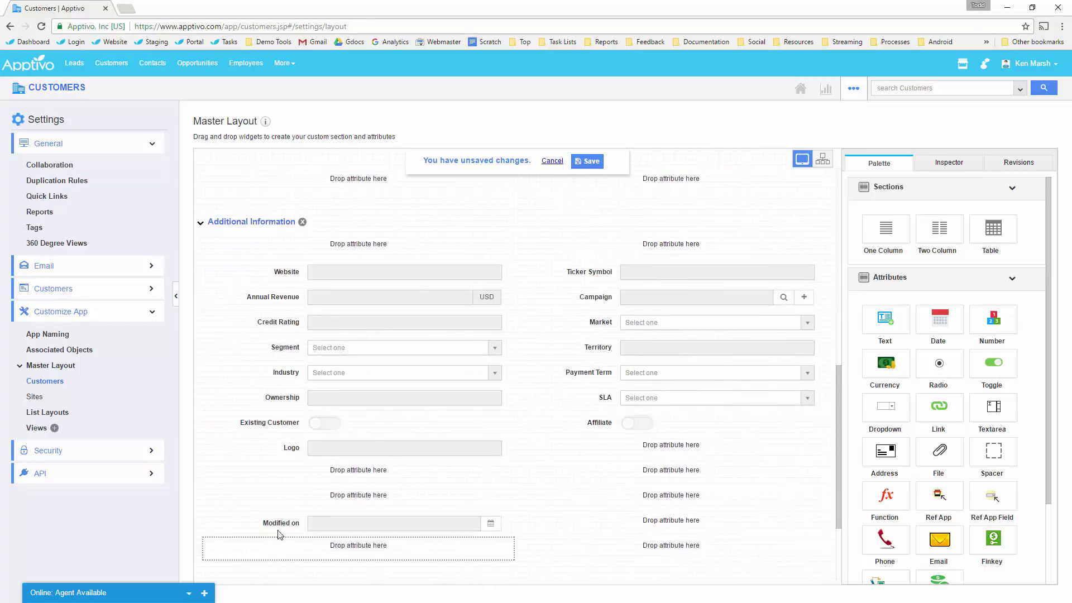
left_click_drag(287, 519, 358, 385)
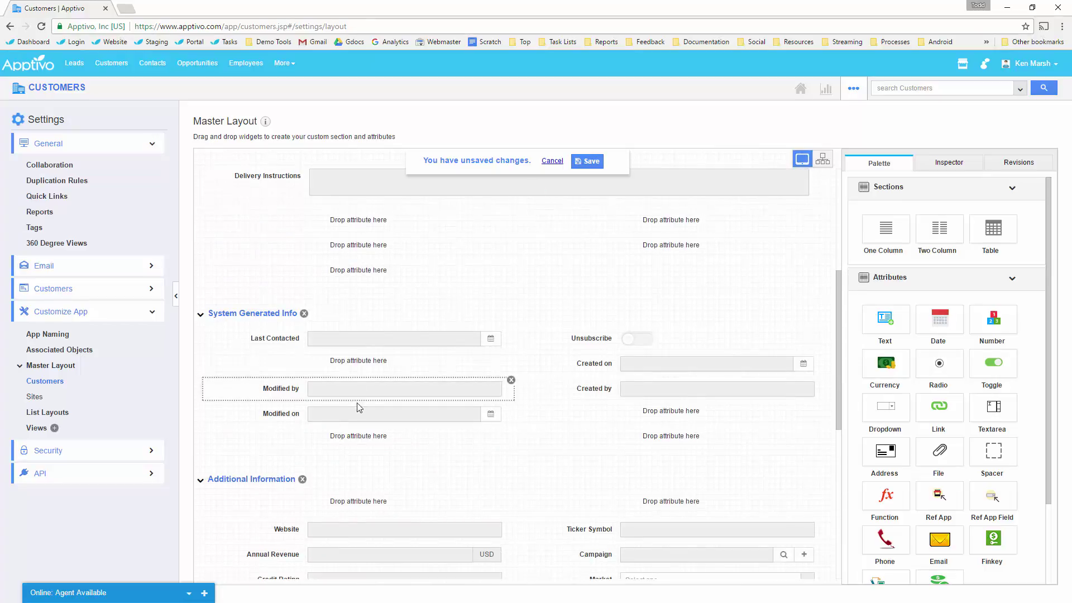
left_click(587, 162)
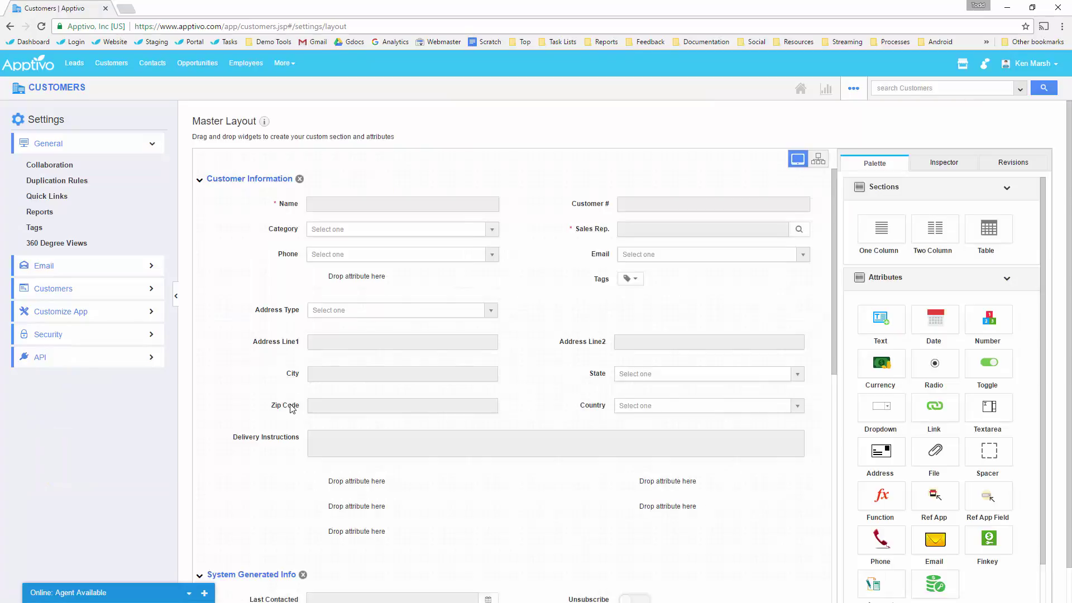
Put Modified on before Modified by, drop Additional Information, place Tags under Phone, and save.
scroll(328, 403, "down", 5)
scroll(328, 403, "up", 3)
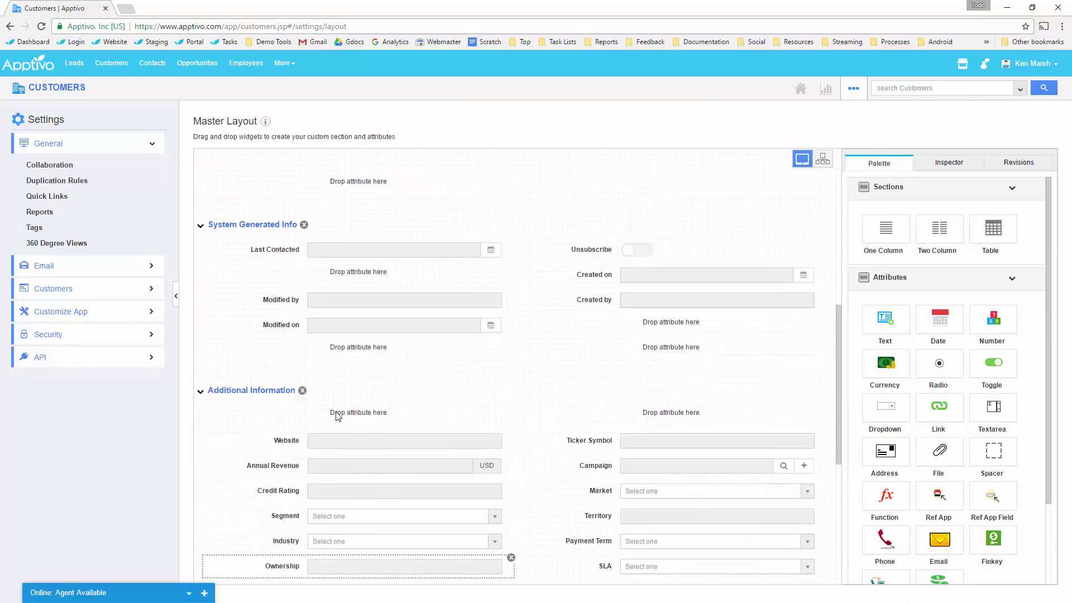
left_click_drag(302, 333, 335, 292)
scroll(366, 280, "down", 2)
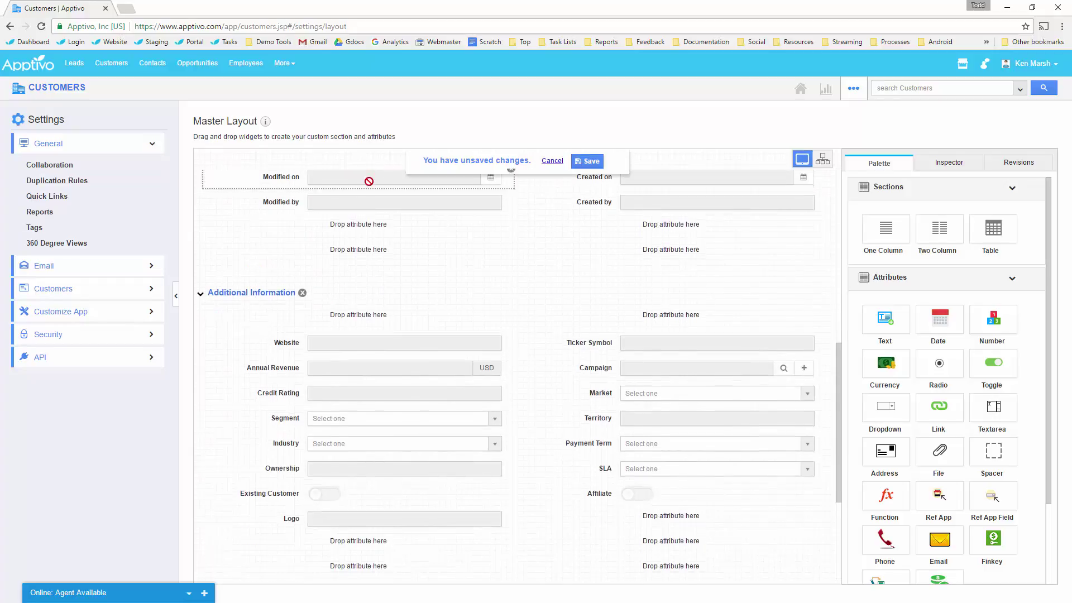
scroll(369, 181, "down", 2)
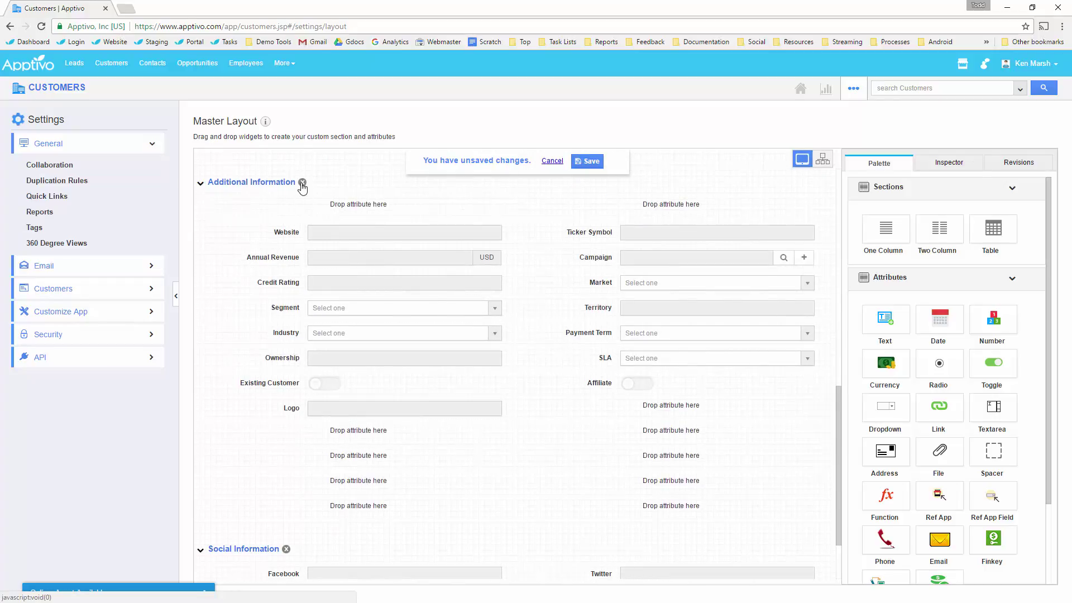
left_click(302, 183)
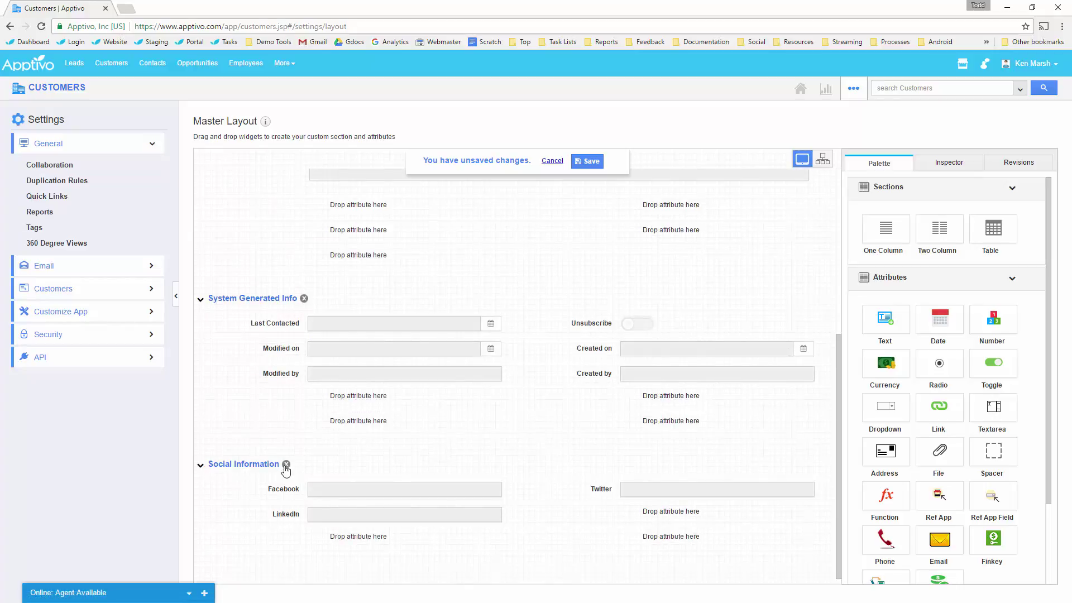
scroll(443, 358, "up", 5)
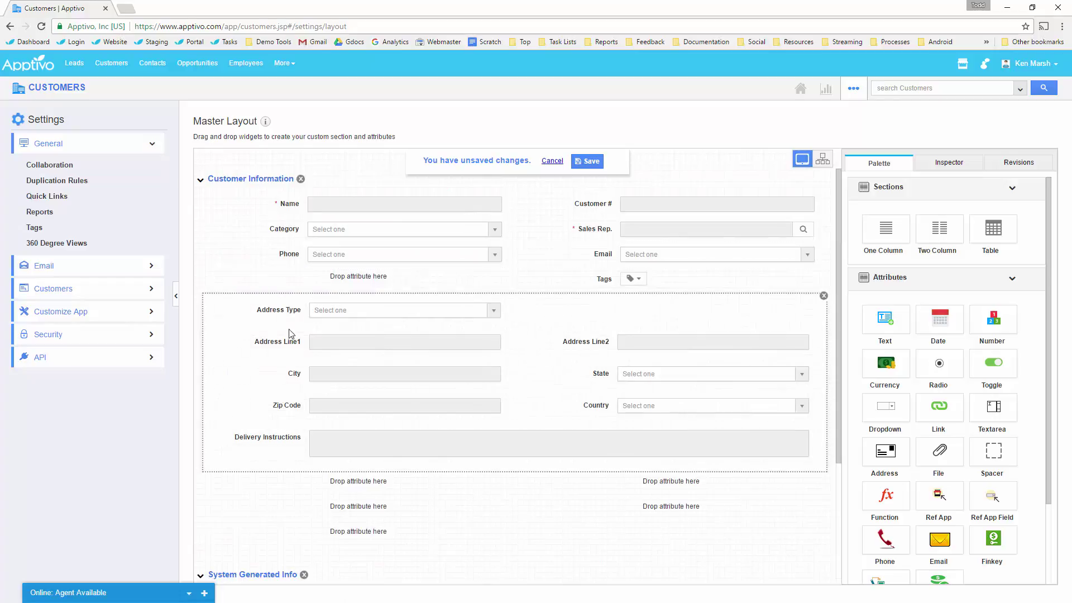
left_click_drag(433, 284, 424, 285)
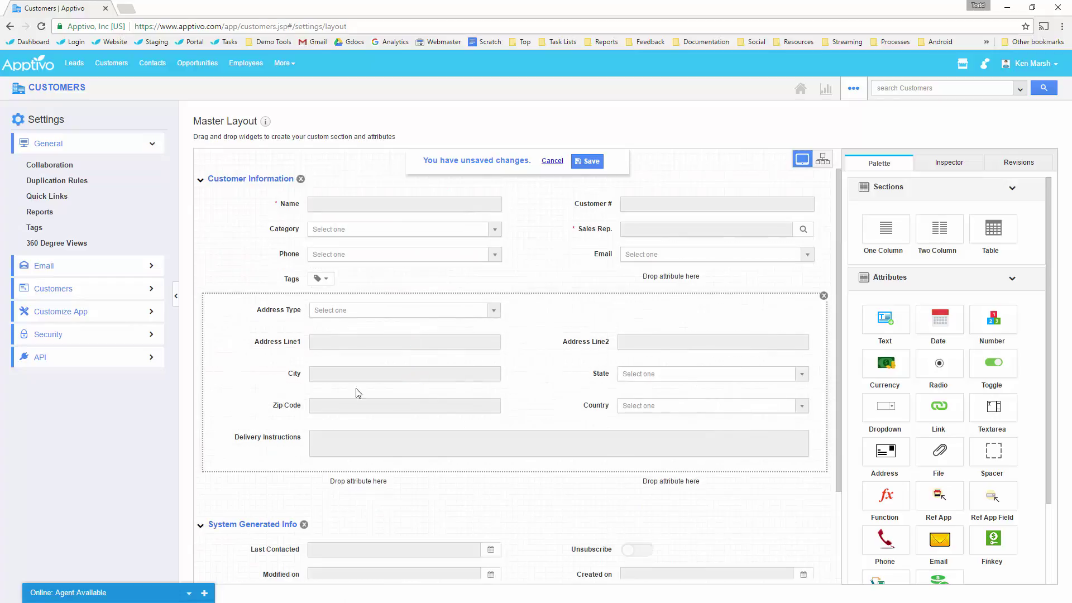
scroll(316, 387, "down", 2)
left_click(592, 160)
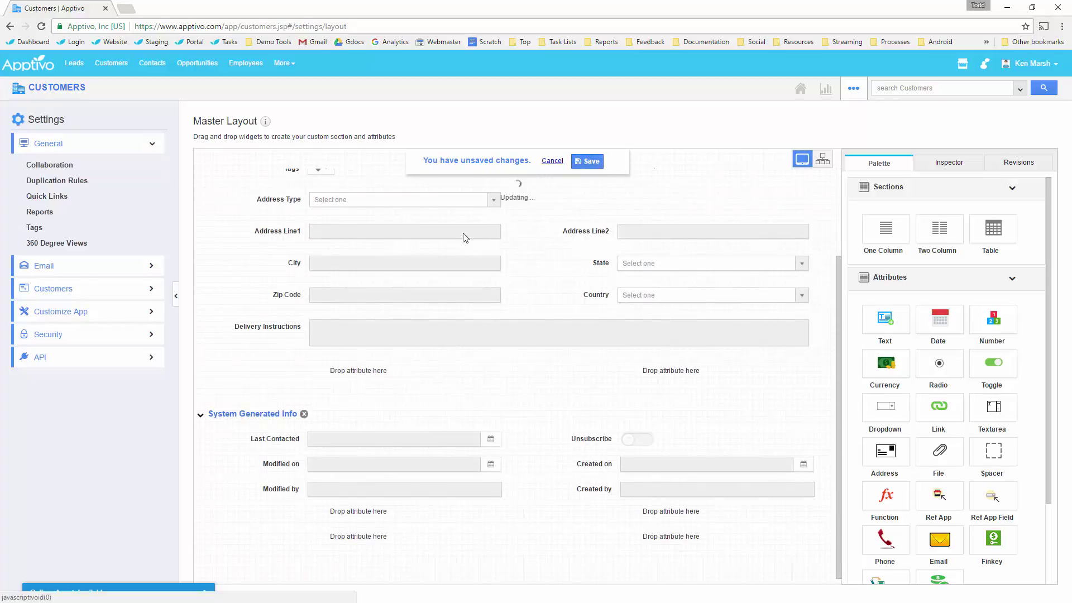
left_click(73, 313)
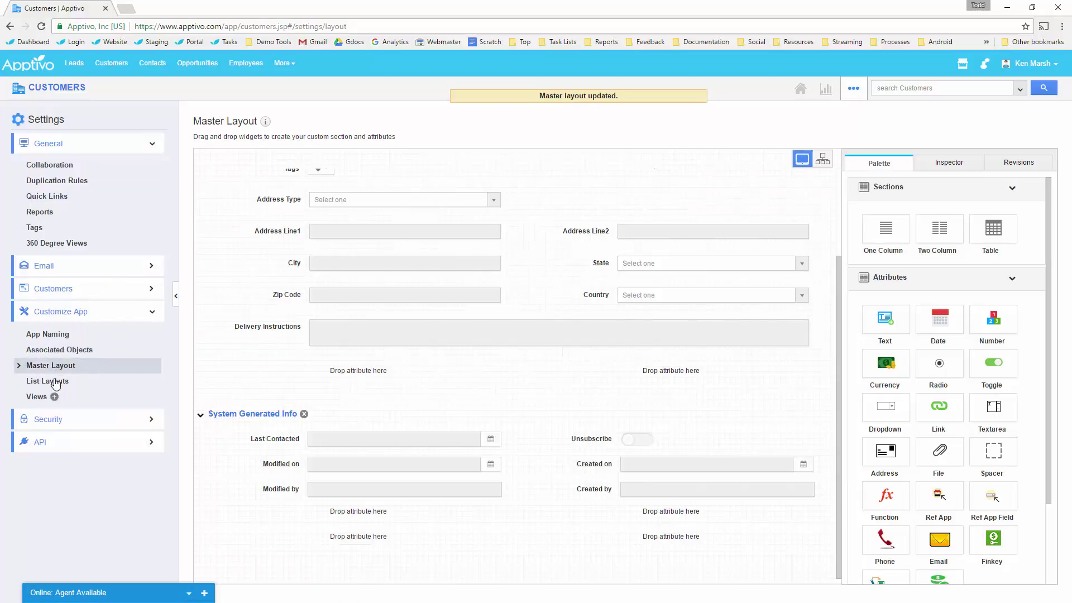
left_click(49, 380)
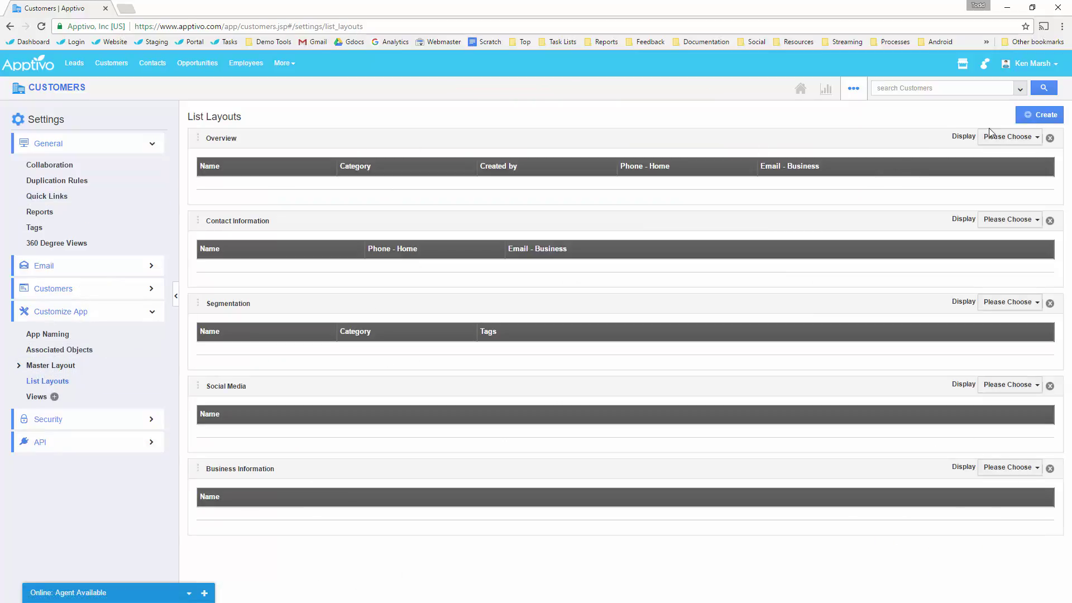
Remove Category, Phone - Home, Email - Business and Created by from the Overview columns.
left_click(1002, 136)
mouse_move(993, 153)
left_click(894, 185)
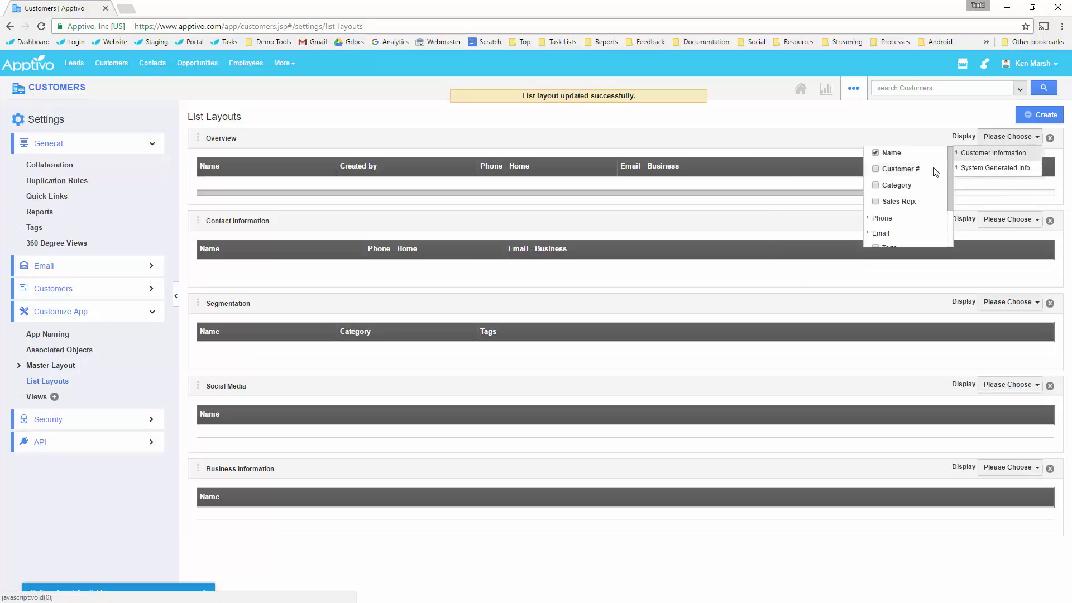
mouse_move(880, 218)
left_click(817, 234)
left_click(815, 234)
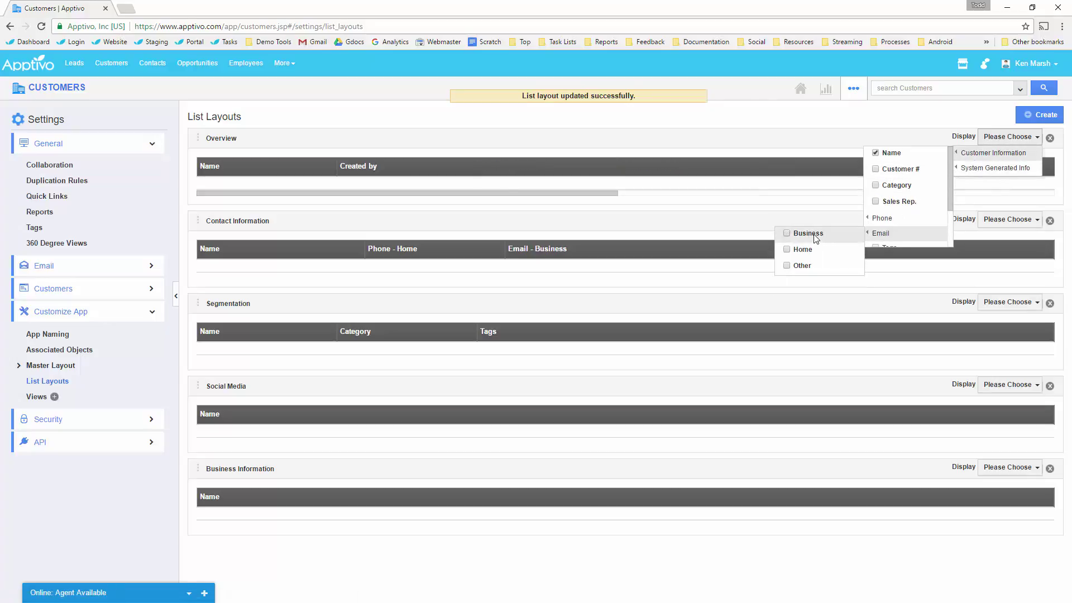
mouse_move(984, 169)
left_click(995, 167)
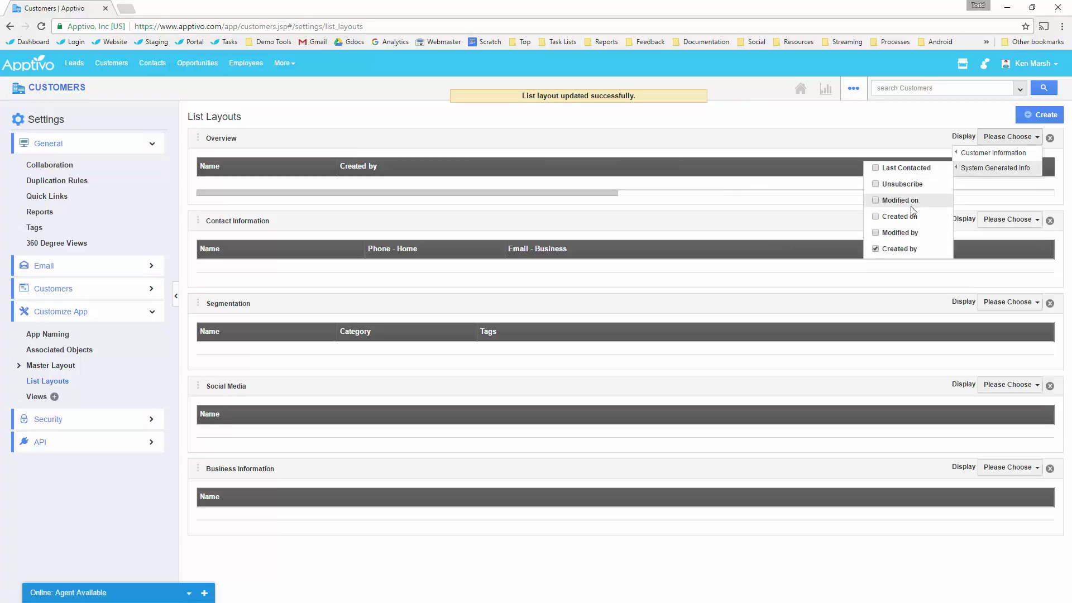
left_click(902, 249)
Add Category, Sales Rep., Phone - Business, Billing Address - State and Last Contacted as Overview columns.
left_click(1002, 153)
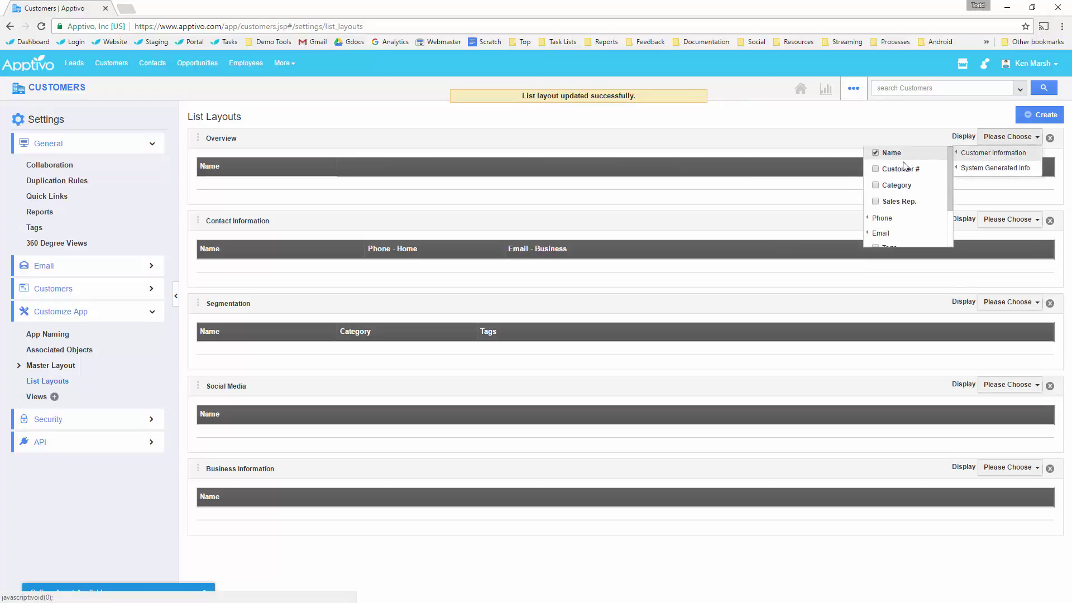
left_click(897, 187)
left_click(899, 201)
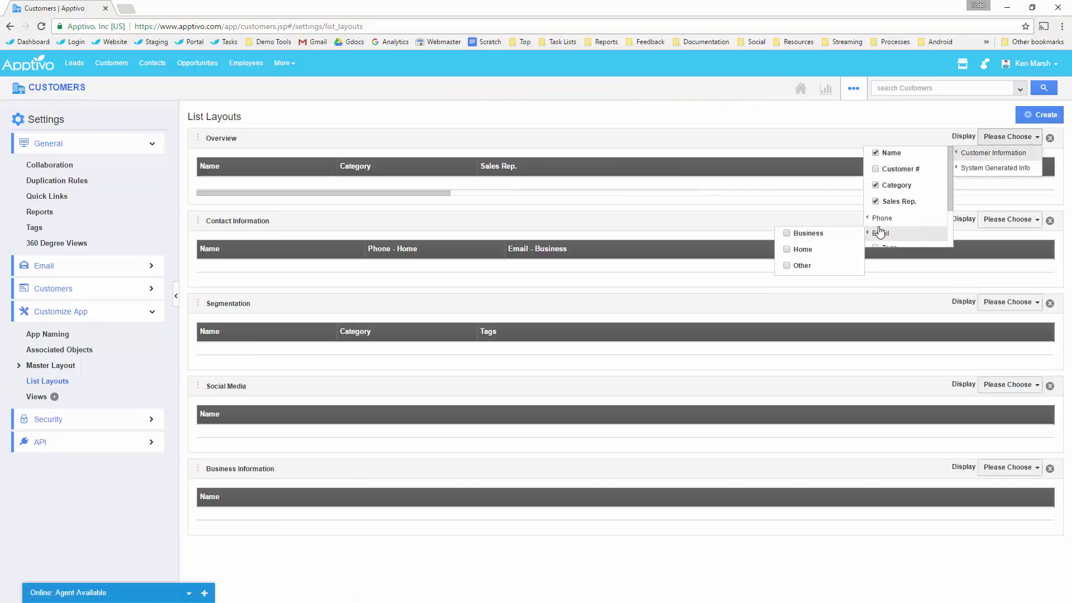
mouse_move(882, 217)
left_click(803, 220)
scroll(914, 233, "down", 1)
scroll(914, 233, "down", 1)
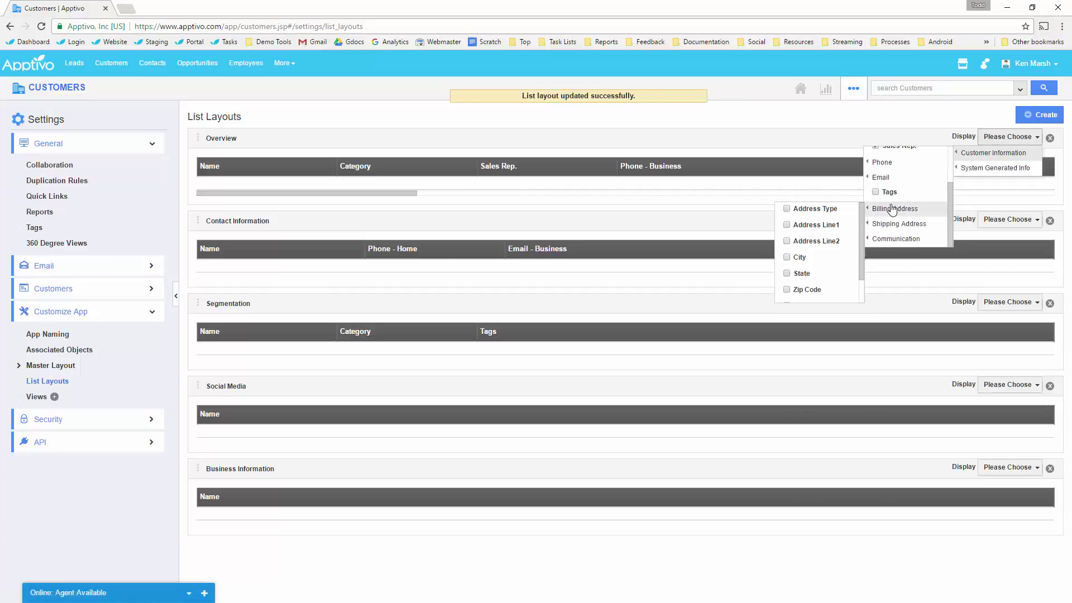
left_click(816, 275)
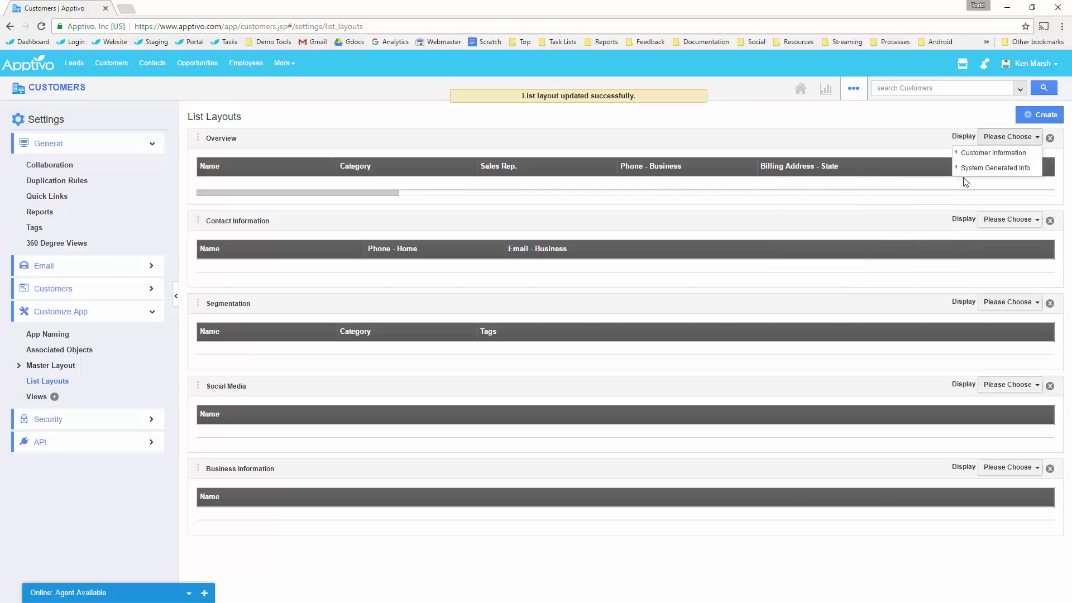
mouse_move(994, 167)
left_click(891, 170)
Close the column choices and drag the Name and Category columns narrower.
left_click(686, 129)
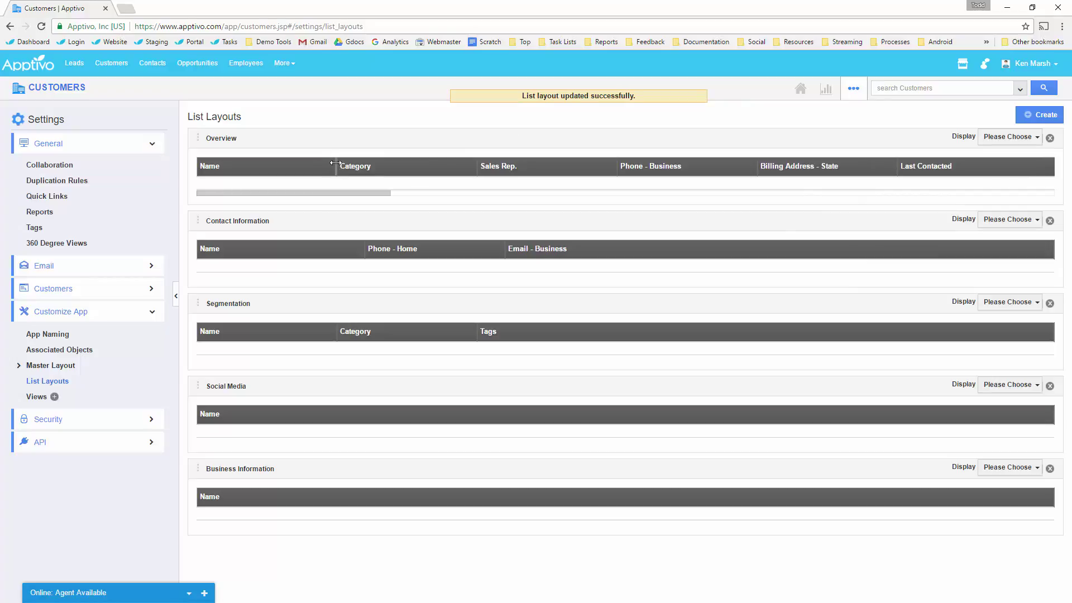
left_click_drag(335, 162, 310, 162)
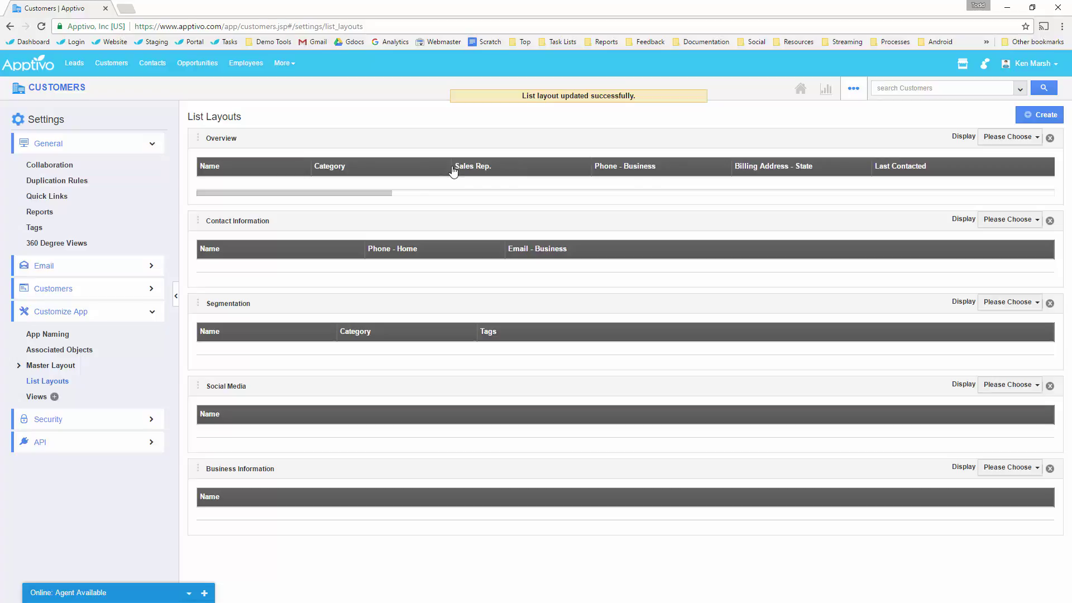
left_click_drag(447, 166, 397, 163)
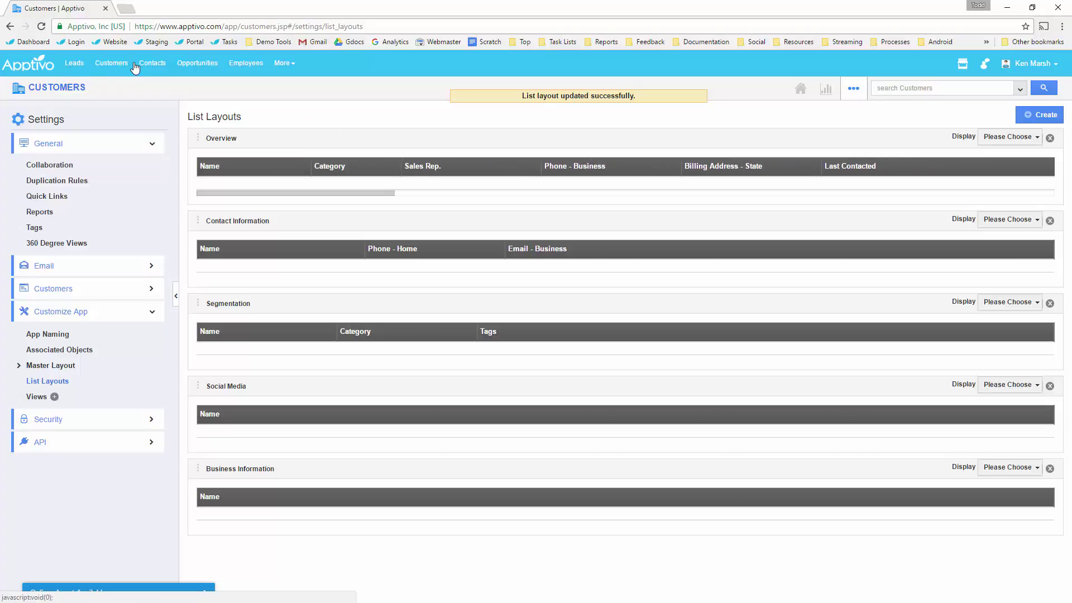
Preview the new customer and new contact forms, including the contact's quick-add customer panel, then go to Leads.
left_click(65, 74)
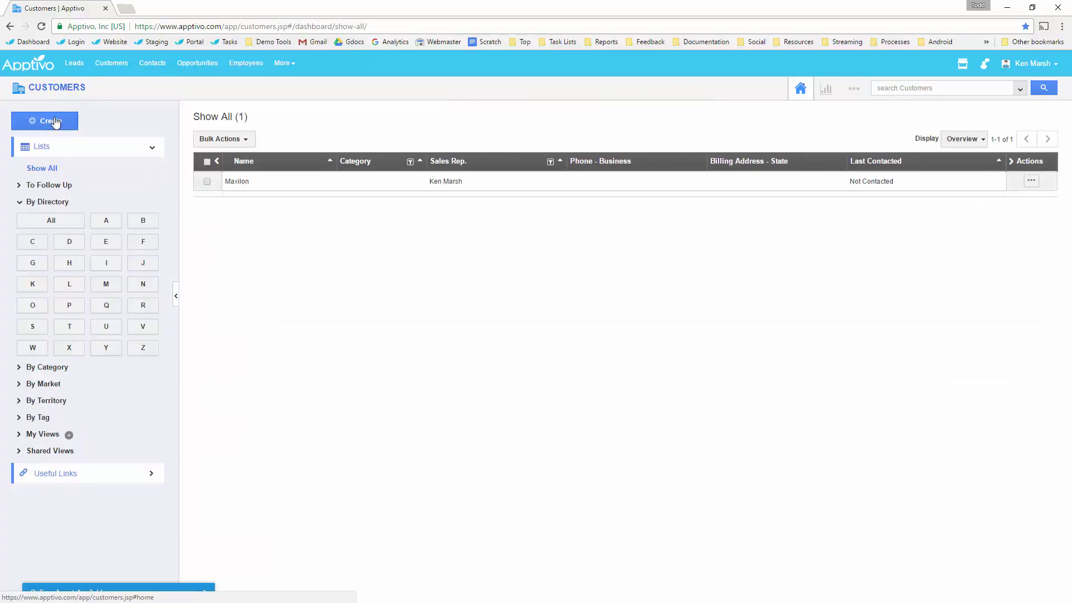
left_click(52, 121)
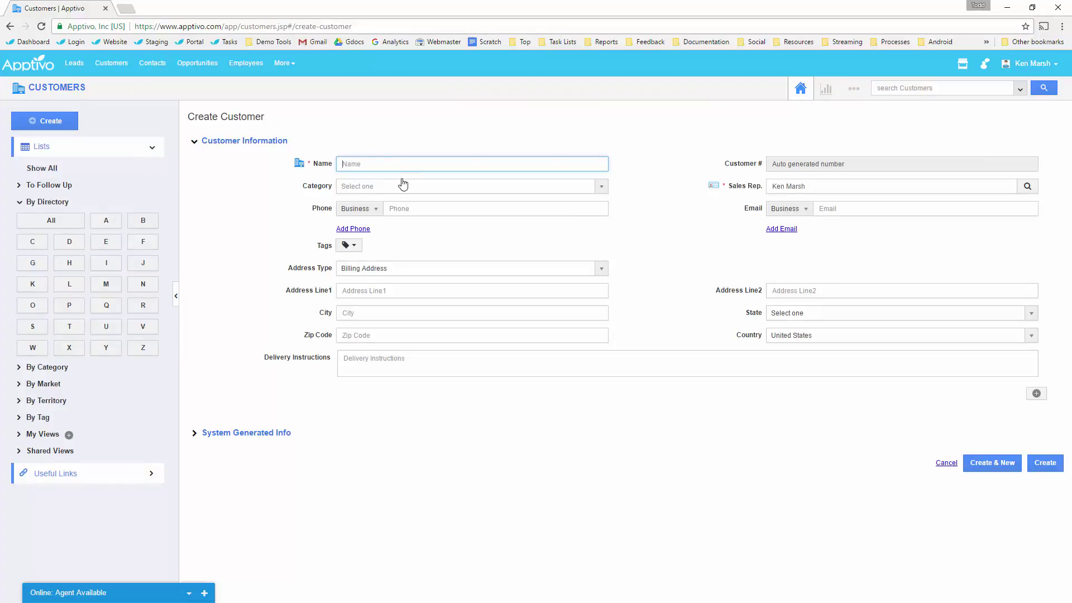
left_click(158, 63)
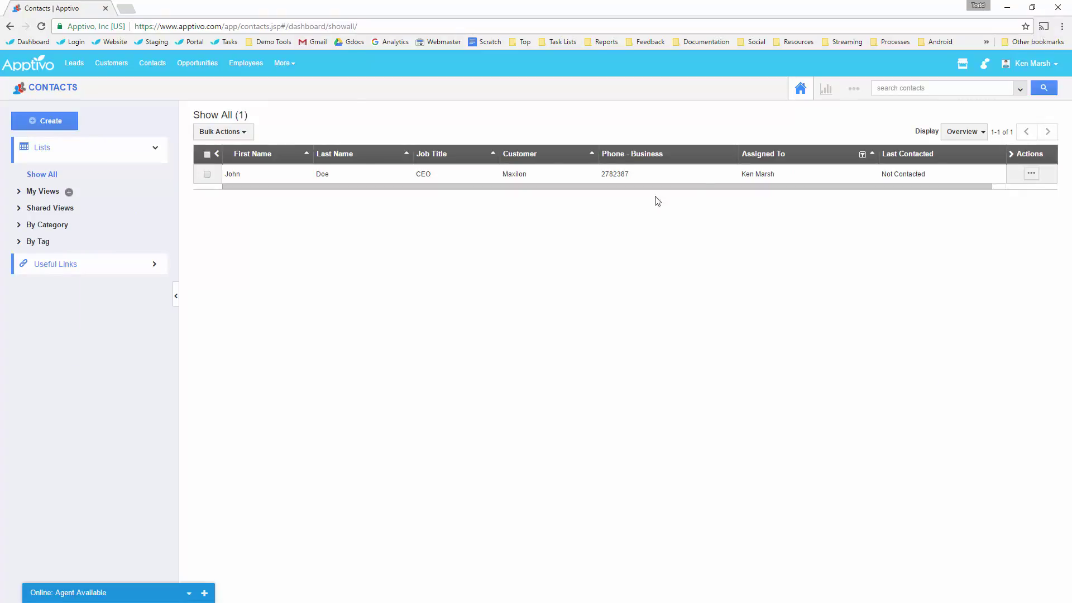
left_click(56, 121)
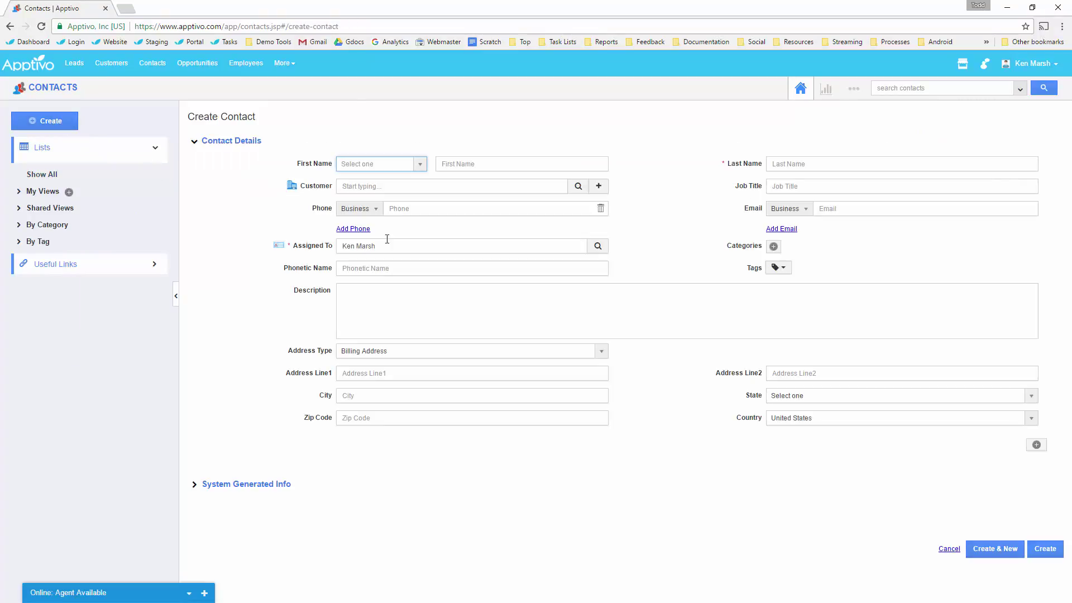
left_click(599, 186)
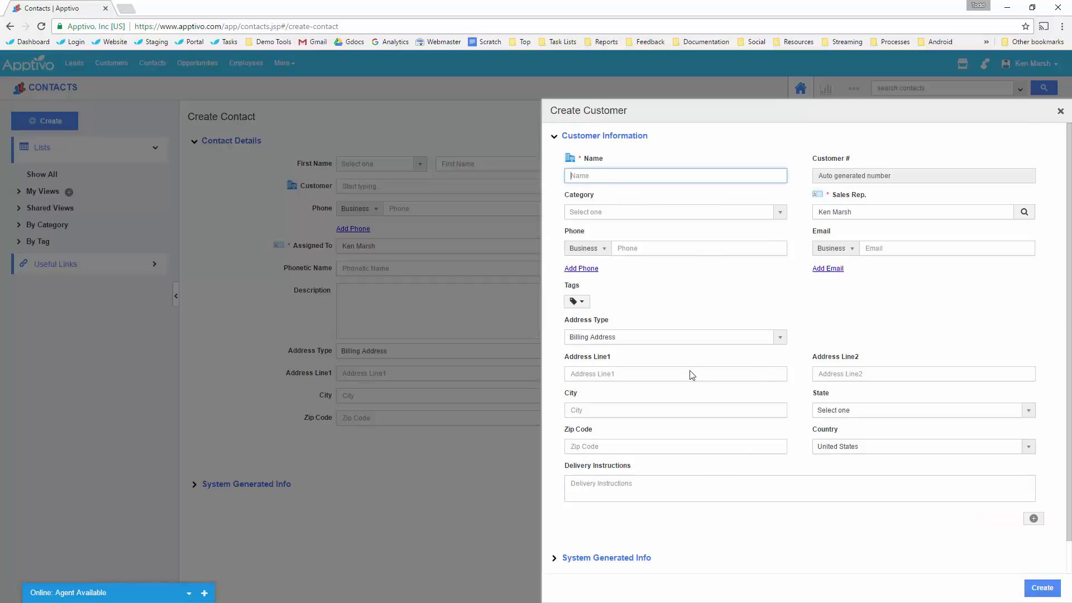
left_click(1060, 112)
left_click(78, 65)
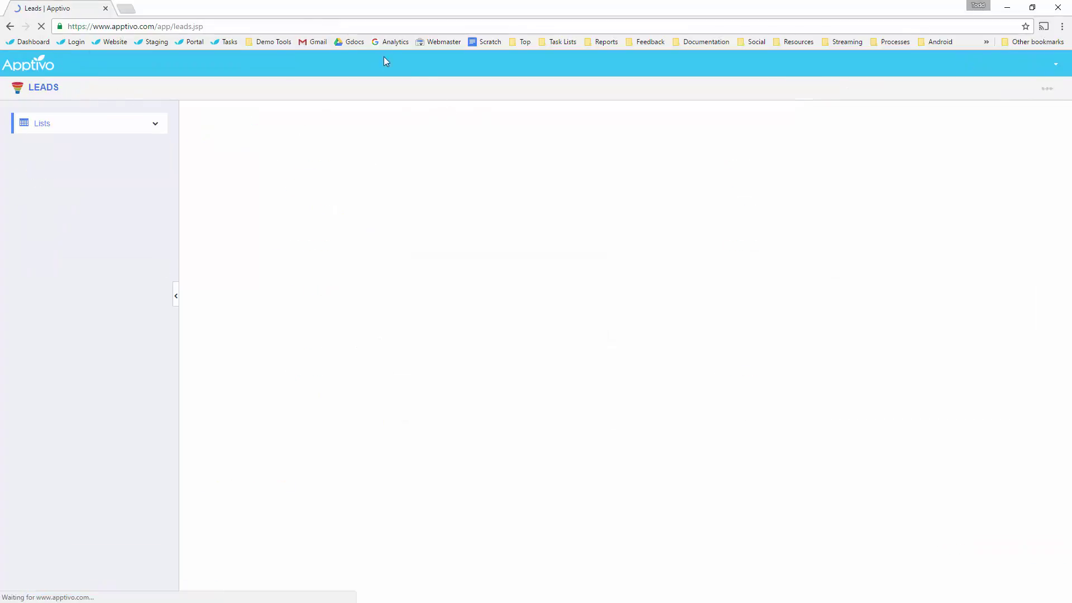
Open the Leads master layout under Settings > Customize App and remove the Best Way to Contact field.
left_click(853, 88)
left_click(819, 128)
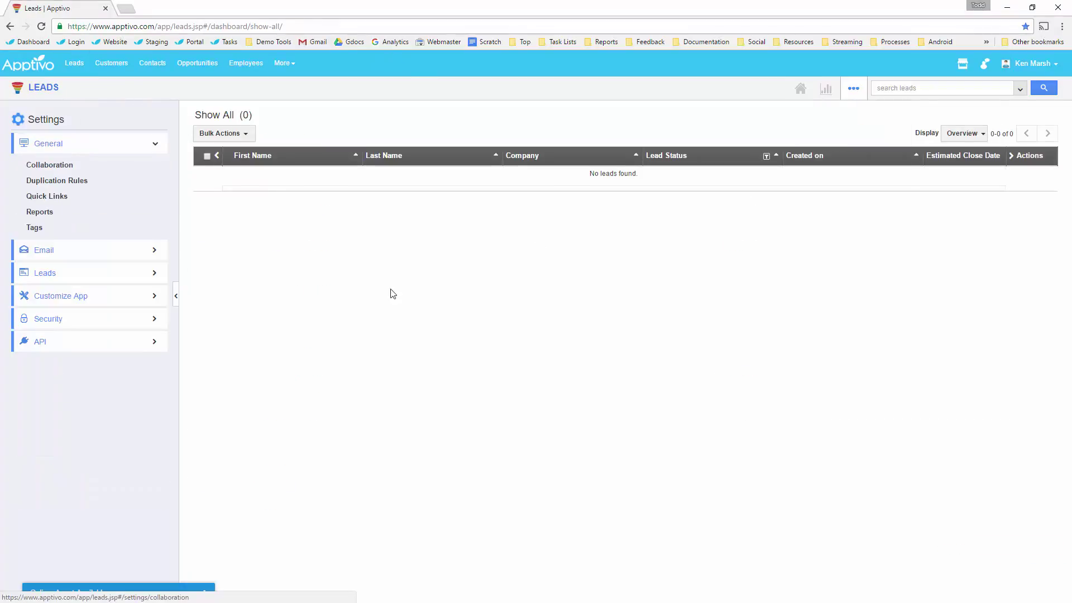
left_click(95, 295)
left_click(66, 319)
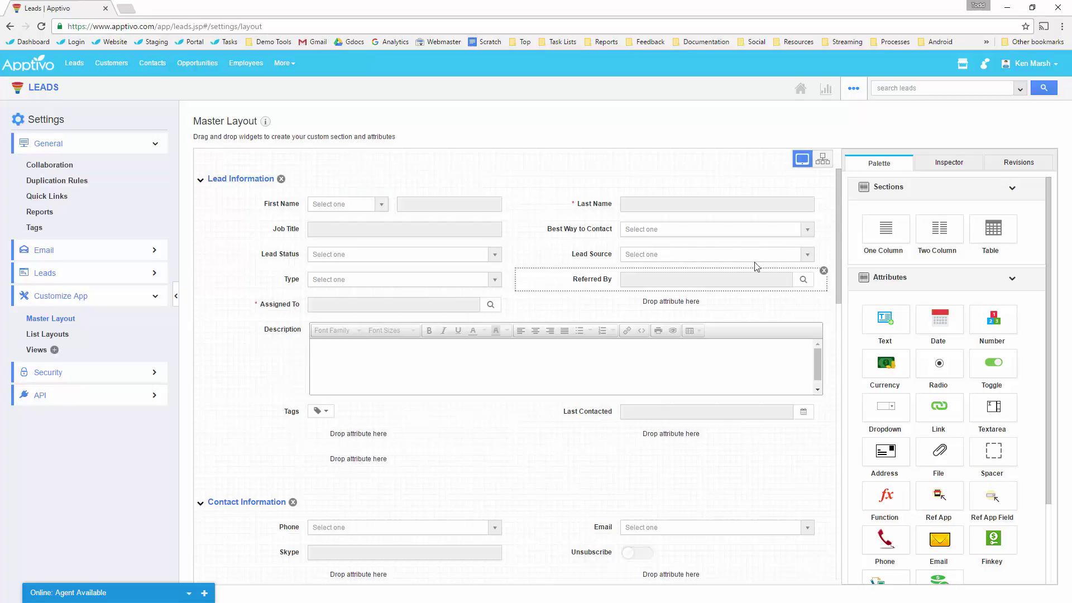
left_click(823, 220)
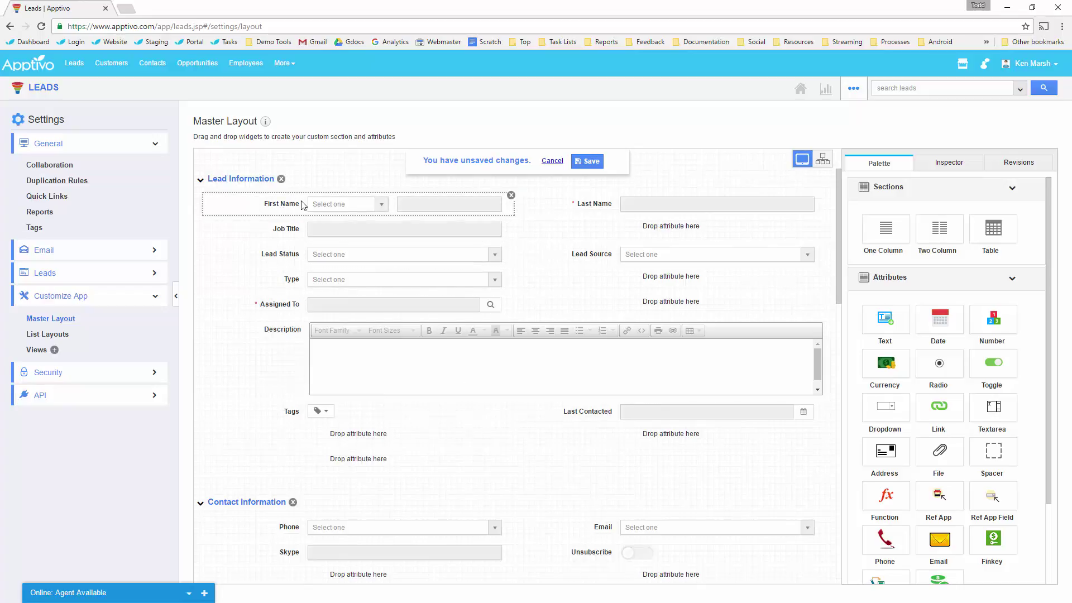
Reorder Lead Information: Job Title into the first row, First and Last Name below, Lead Status and Lead Source repositioned.
left_click_drag(603, 208, 604, 227)
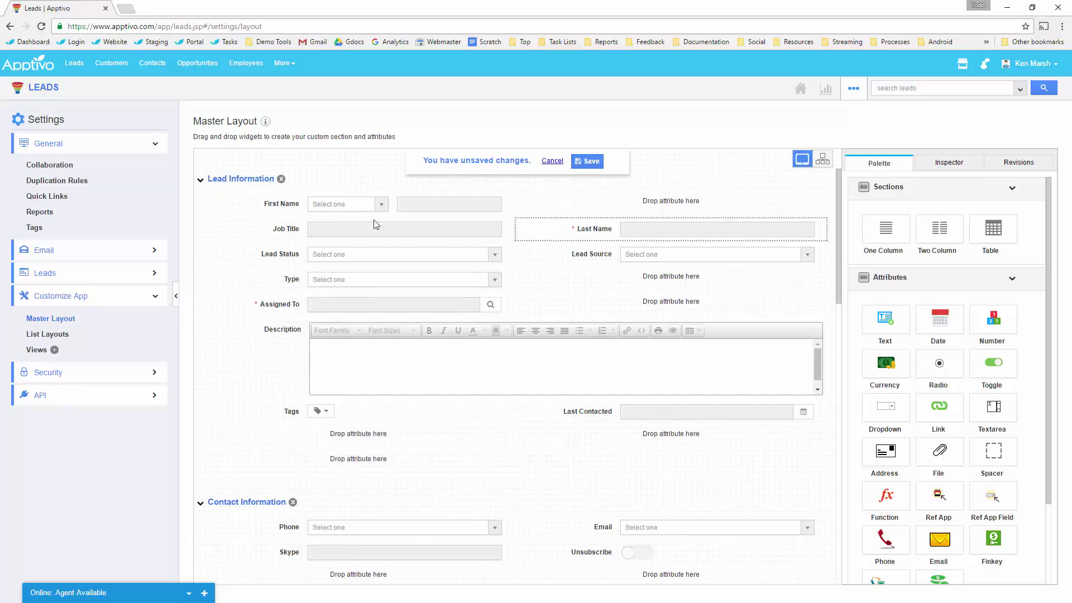
left_click_drag(331, 232, 579, 217)
left_click_drag(269, 202, 646, 282)
mouse_move(333, 278)
left_mouse_down()
mouse_move(590, 299)
mouse_move(350, 276)
left_mouse_up()
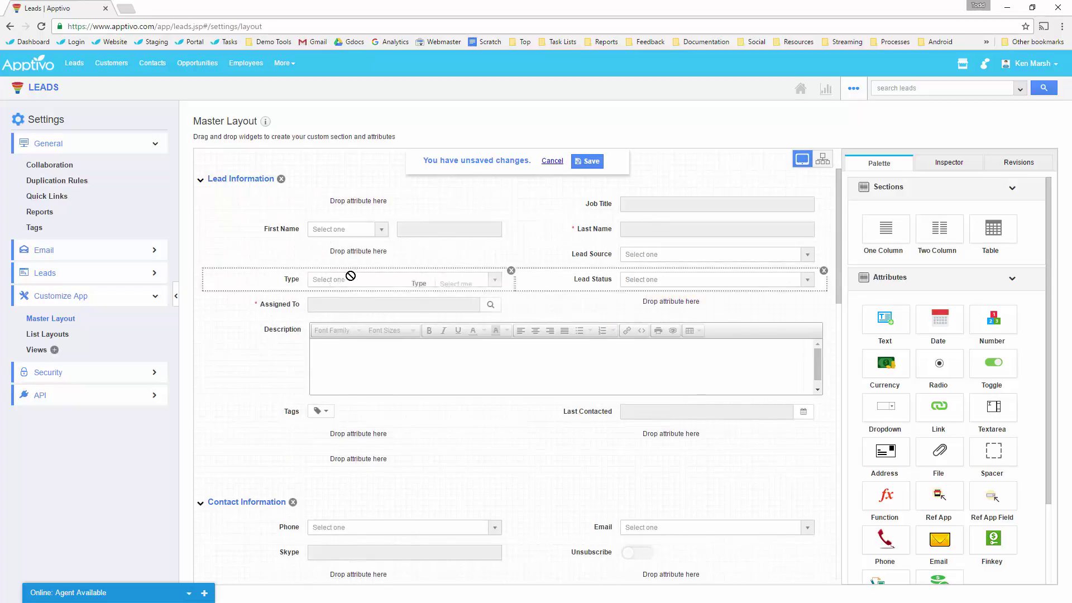
left_click_drag(614, 267, 637, 305)
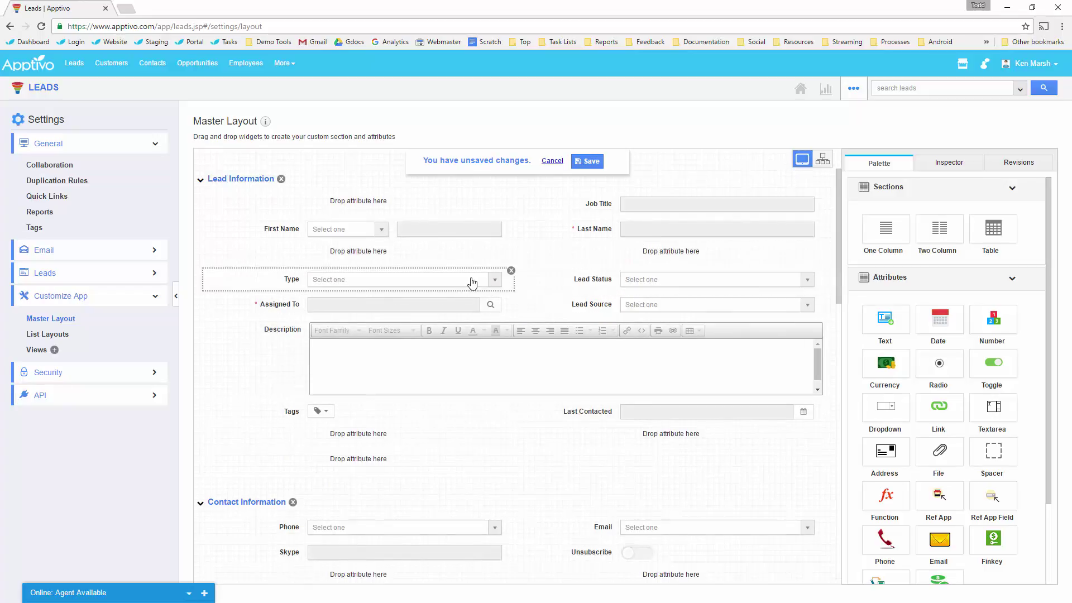
Bring Phone, Email, Unsubscribe and Company into the Lead Information section.
left_click_drag(382, 259, 379, 256)
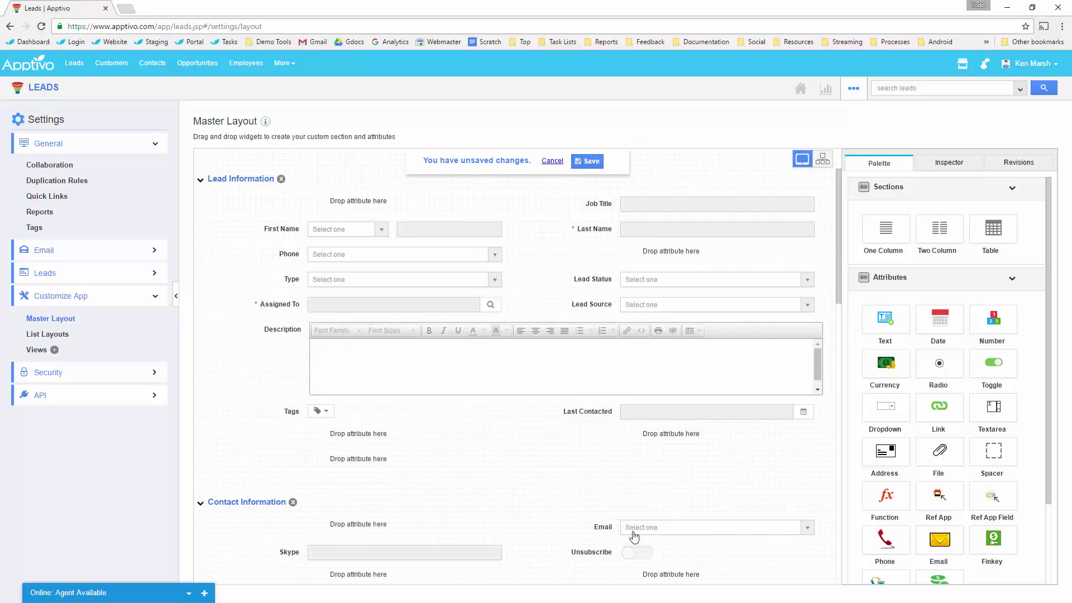
left_click_drag(615, 533, 650, 257)
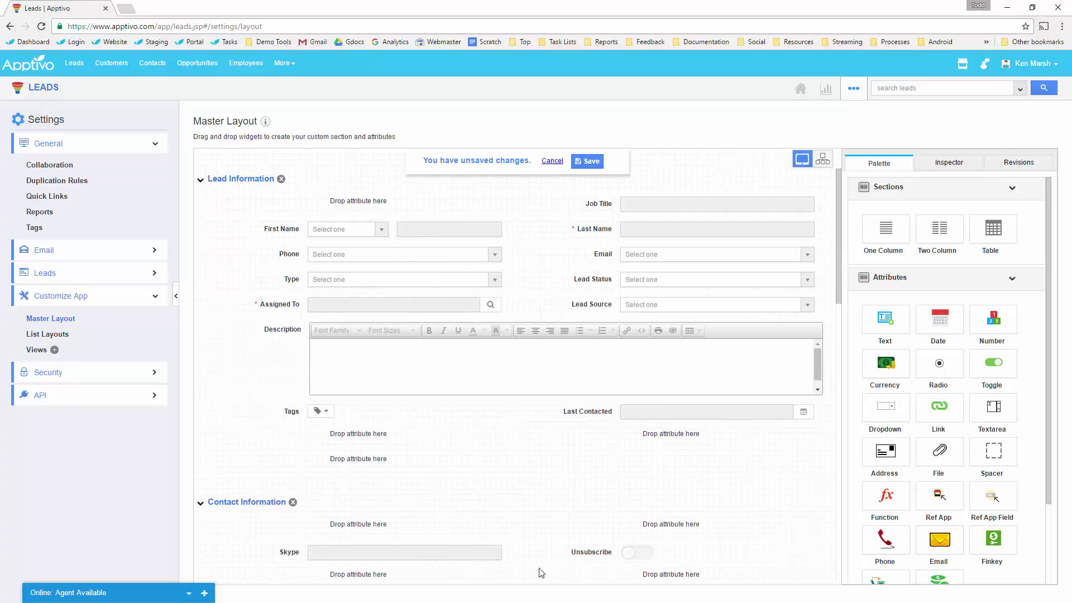
left_click_drag(592, 555, 659, 436)
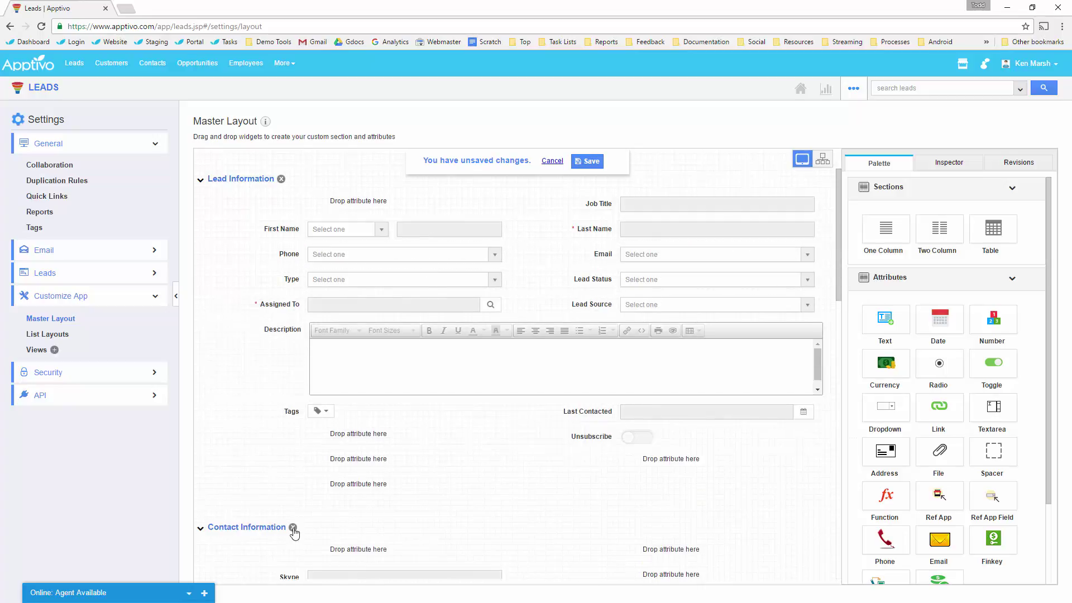
scroll(291, 443, "down", 10)
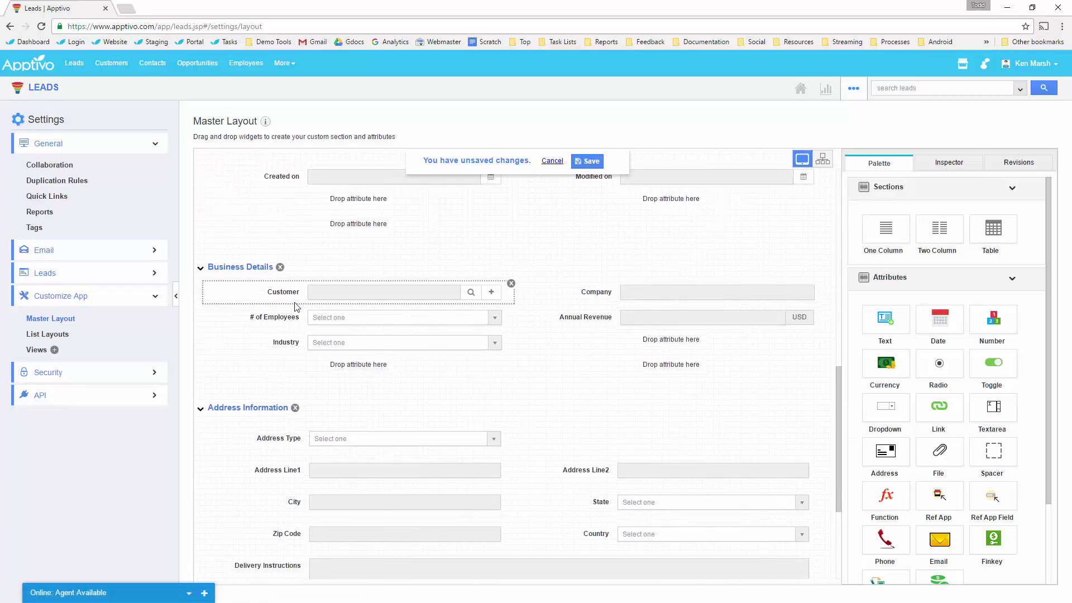
scroll(274, 329, "up", 1)
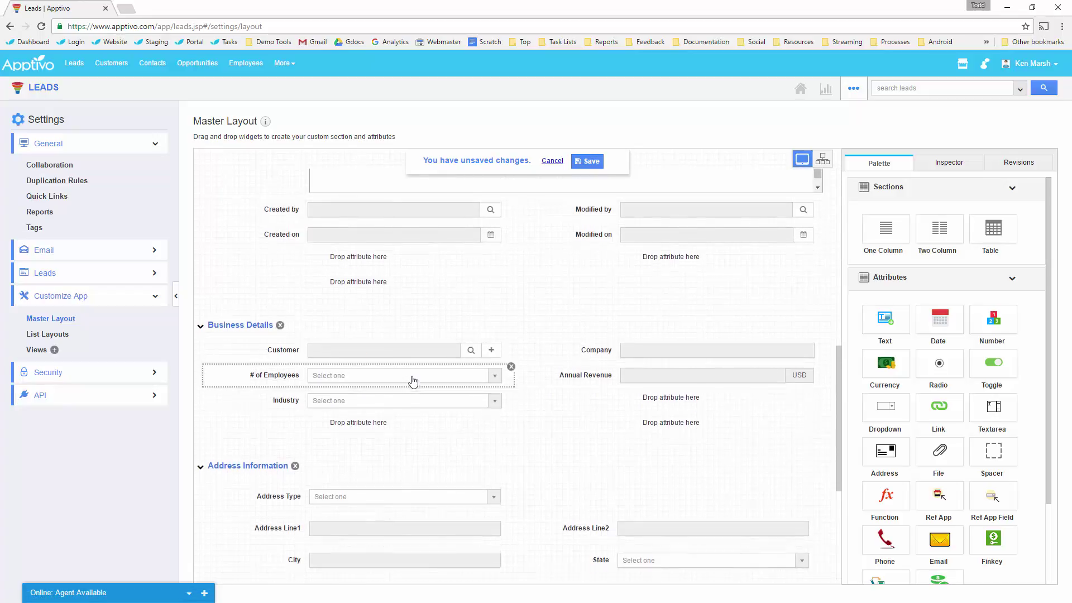
scroll(446, 385, "up", 1)
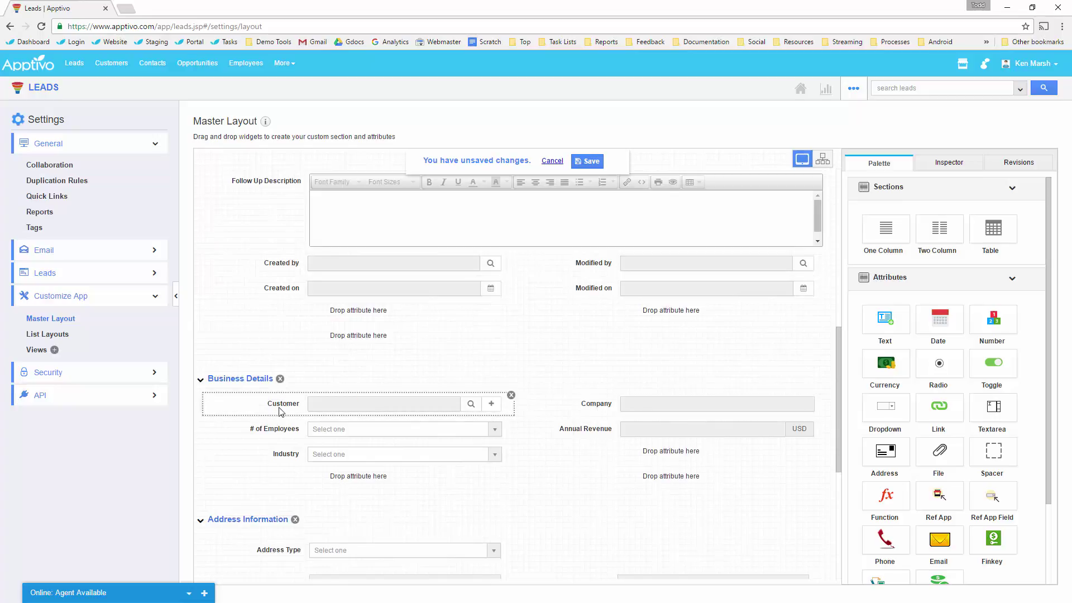
left_click_drag(694, 419, 369, 202)
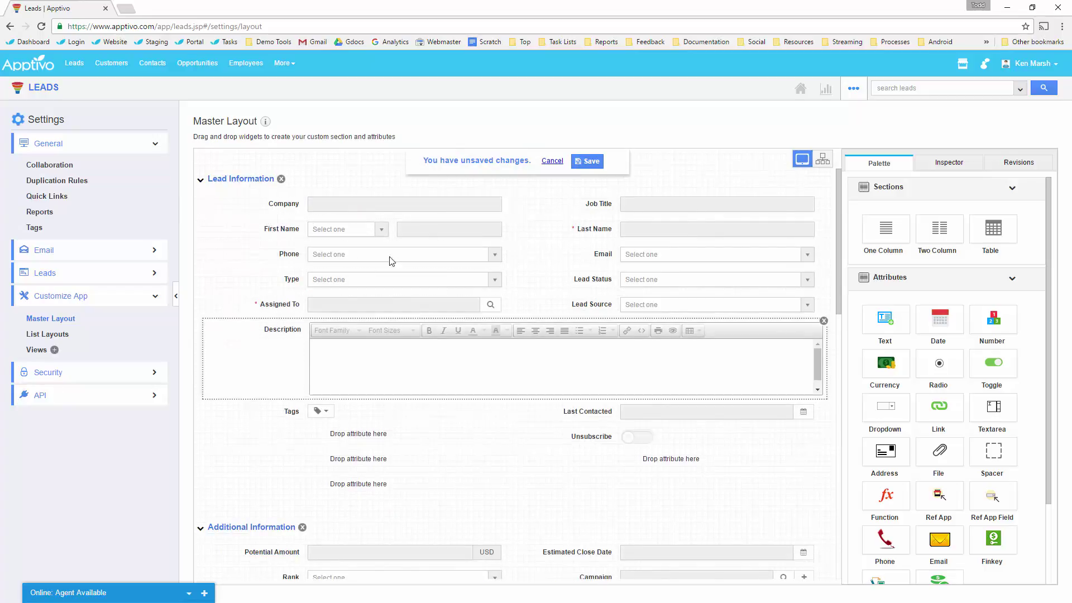
Remove Follow Up Description, Follow Up Date, Campaign, Estimated Close Date, Territory, Rank and Potential Amount.
scroll(427, 357, "down", 6)
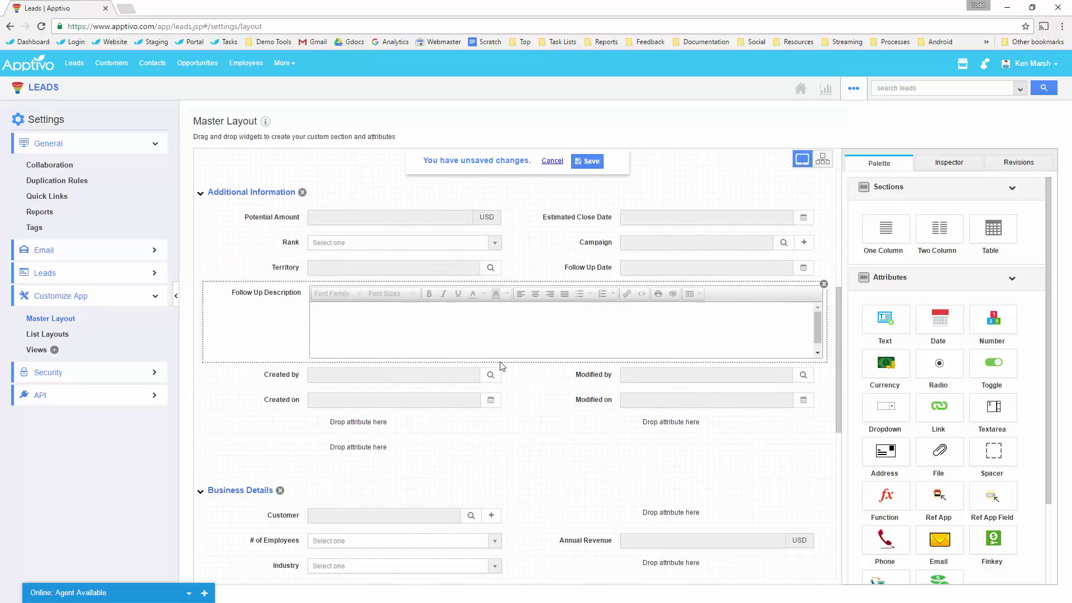
scroll(831, 403, "up", 2)
left_click(825, 397)
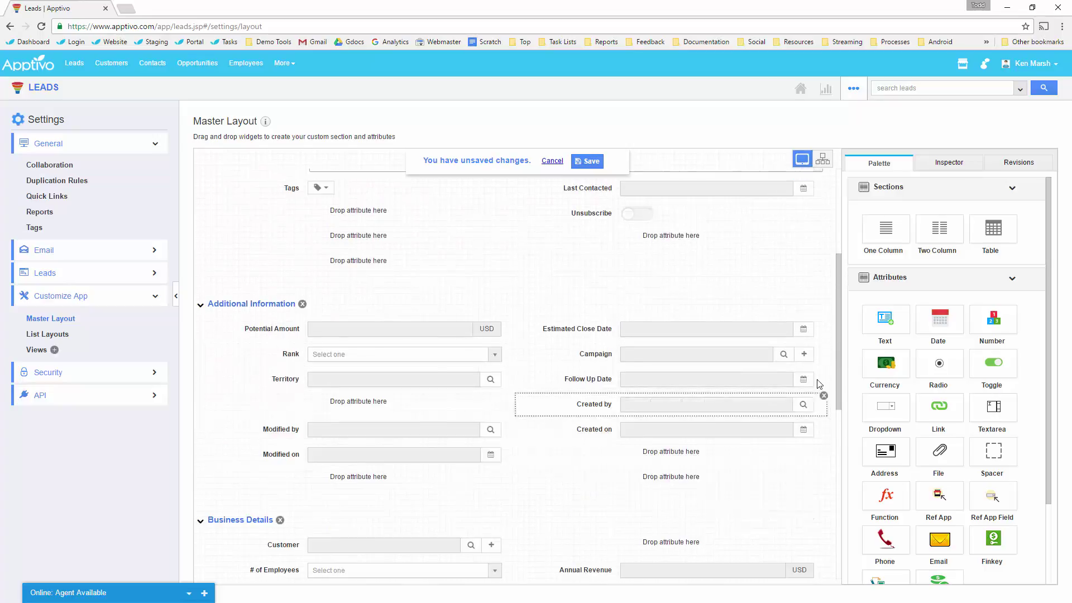
left_click(824, 370)
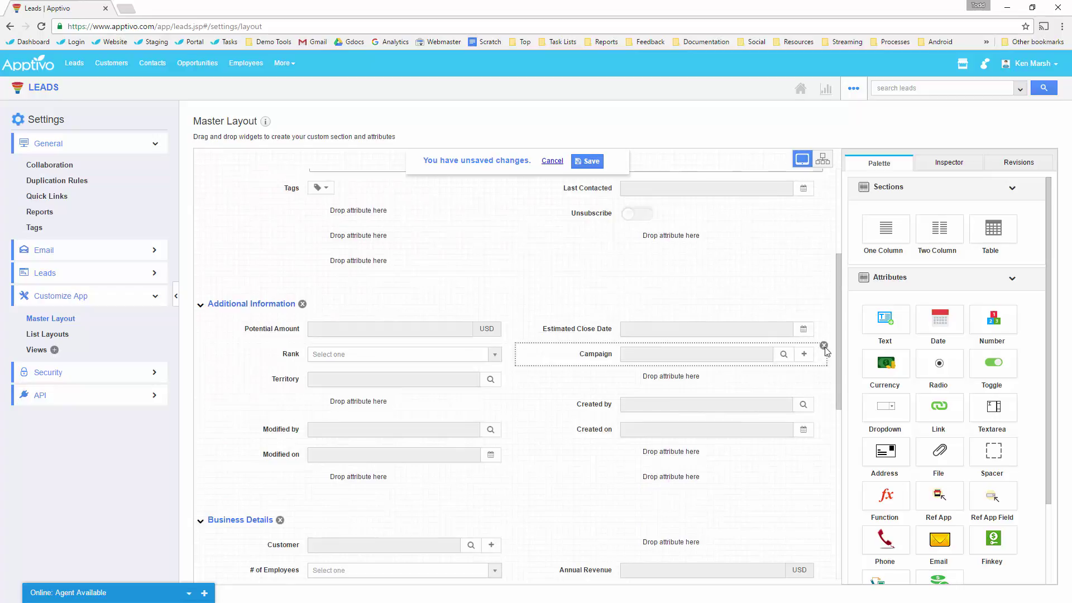
left_click(824, 347)
left_click(824, 323)
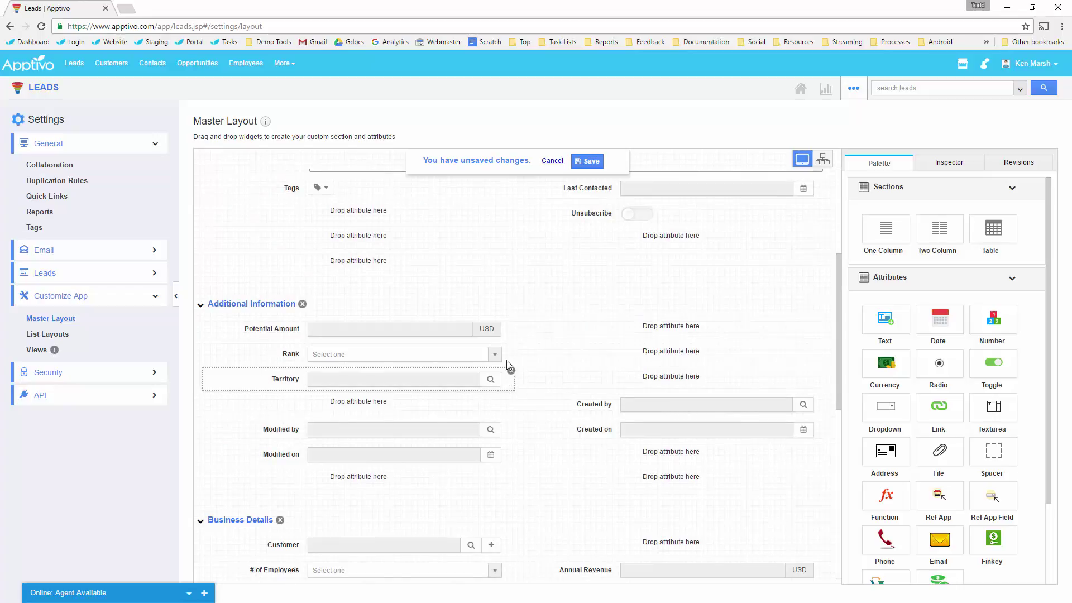
left_click(510, 368)
left_click(510, 347)
left_click(512, 321)
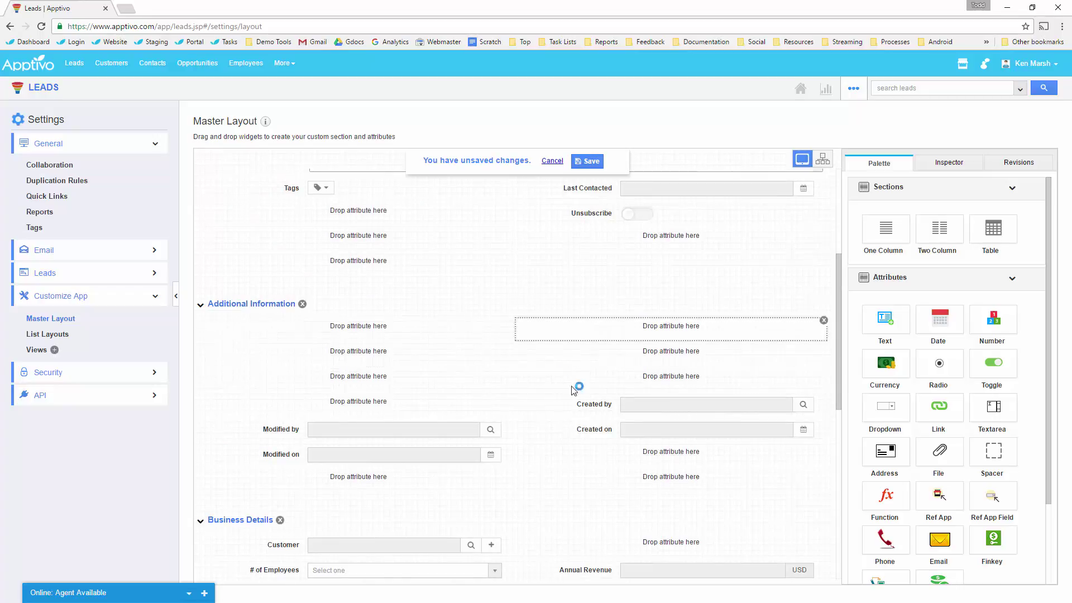
Move Created on, Modified on, Last Contacted and Unsubscribe into the emptied Additional Information slots.
left_click_drag(580, 429, 629, 357)
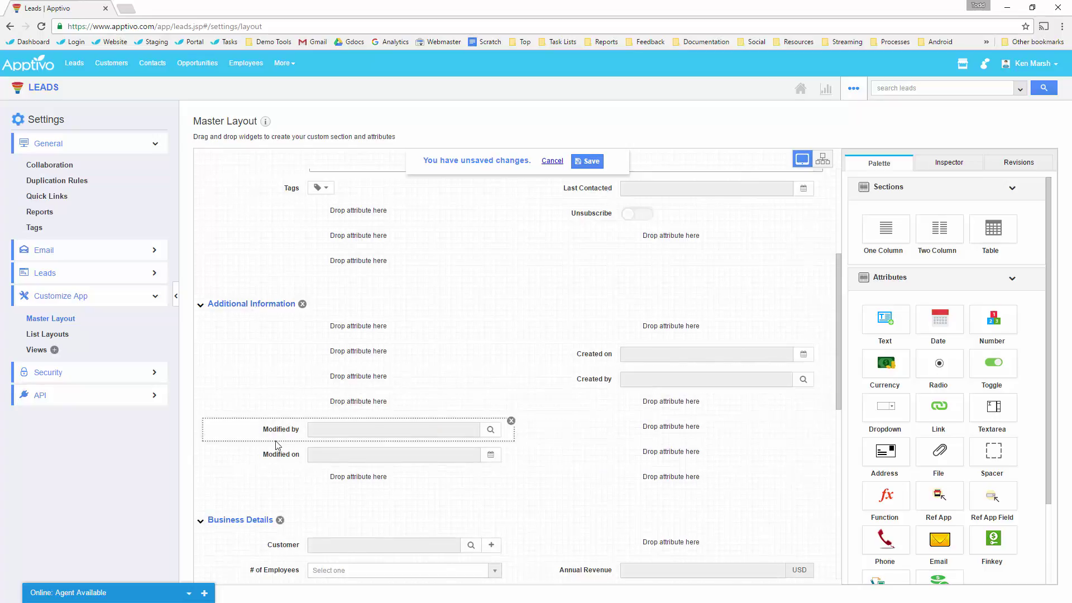
left_click_drag(290, 454, 357, 360)
left_click_drag(301, 421, 347, 401)
scroll(431, 291, "up", 2)
left_click_drag(583, 301, 357, 438)
left_click_drag(602, 333, 608, 442)
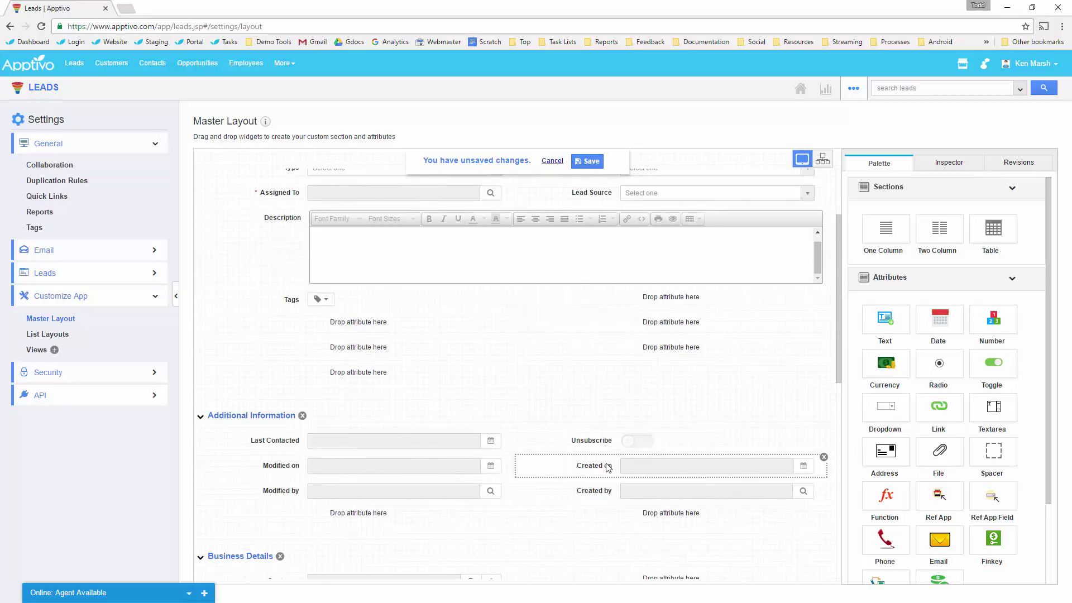
Remove the Business Details section, place the address fields below Tags, and save the layout.
scroll(313, 450, "down", 4)
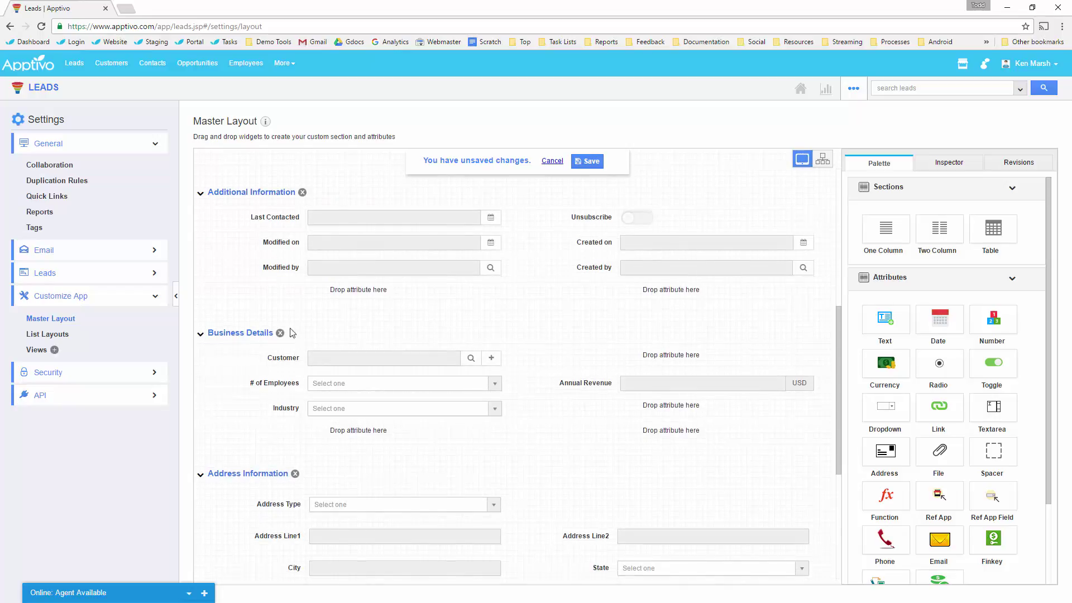
left_click(280, 333)
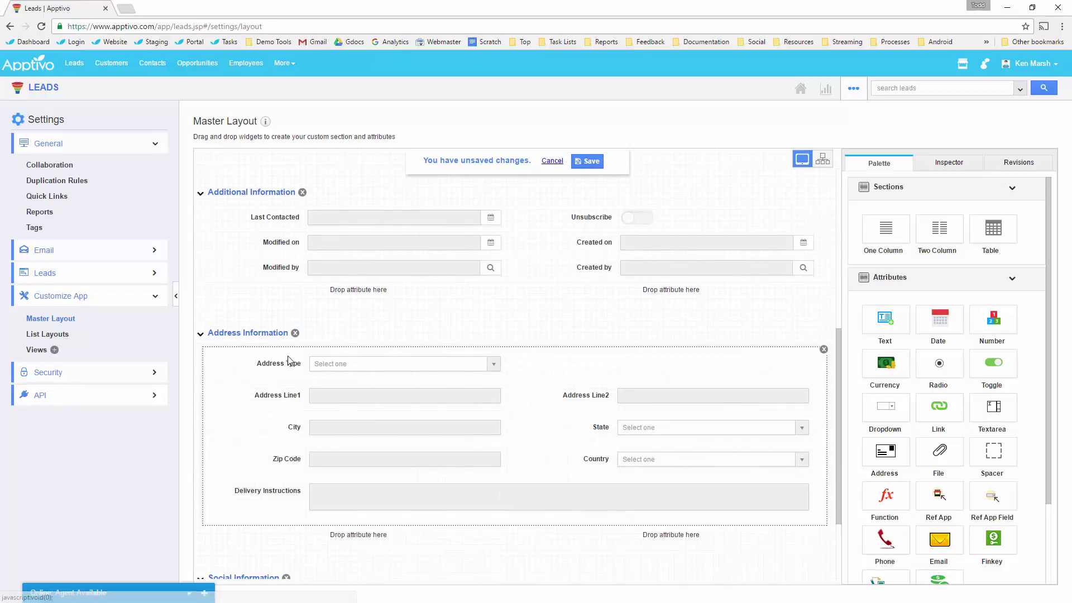
scroll(350, 319, "up", 3)
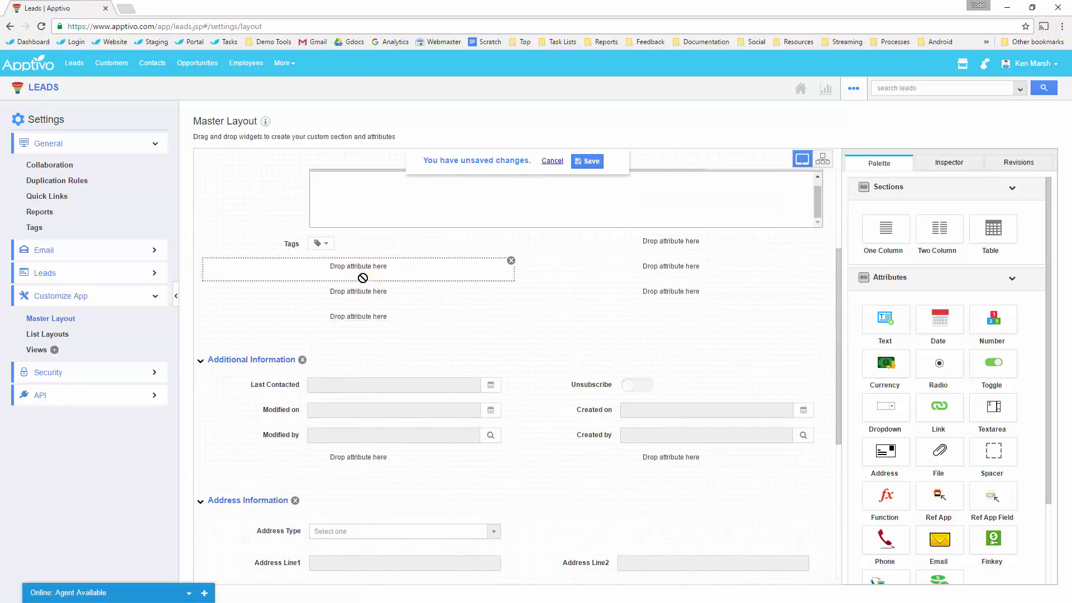
left_click_drag(262, 548, 368, 274)
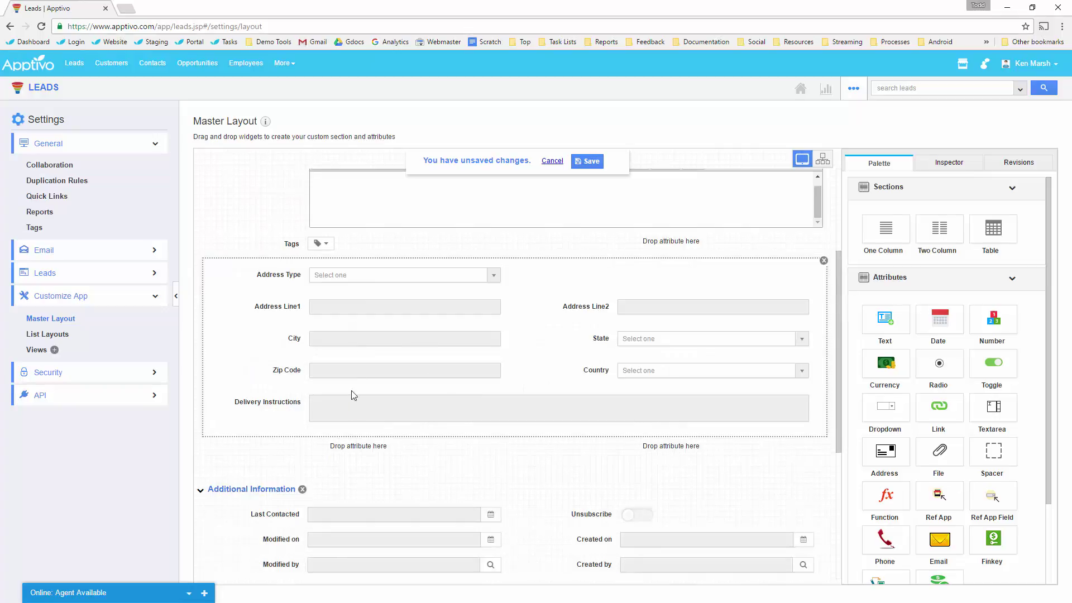
scroll(325, 440, "down", 3)
scroll(289, 467, "up", 8)
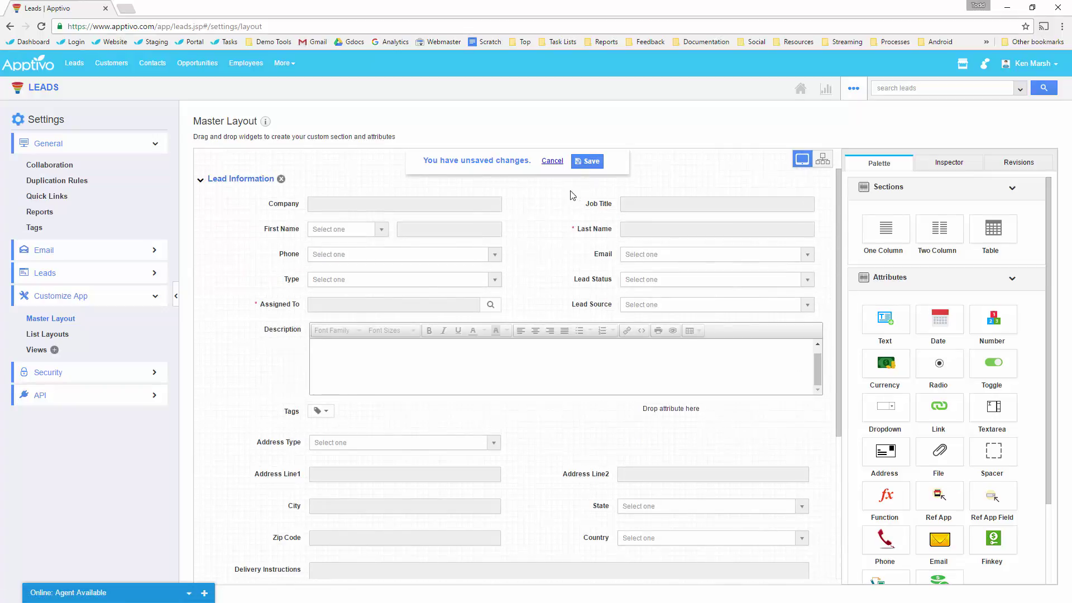
left_click(591, 162)
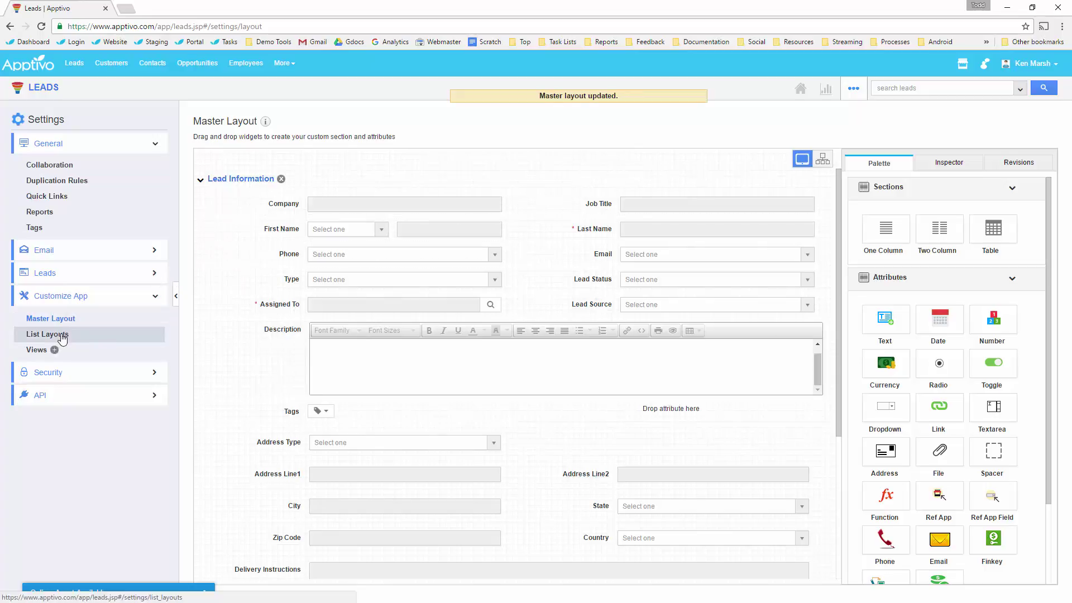
In the Leads Overview list layout, uncheck First Name, Last Name, Lead Status, Lead Source, Modified on and Created on.
left_click(58, 335)
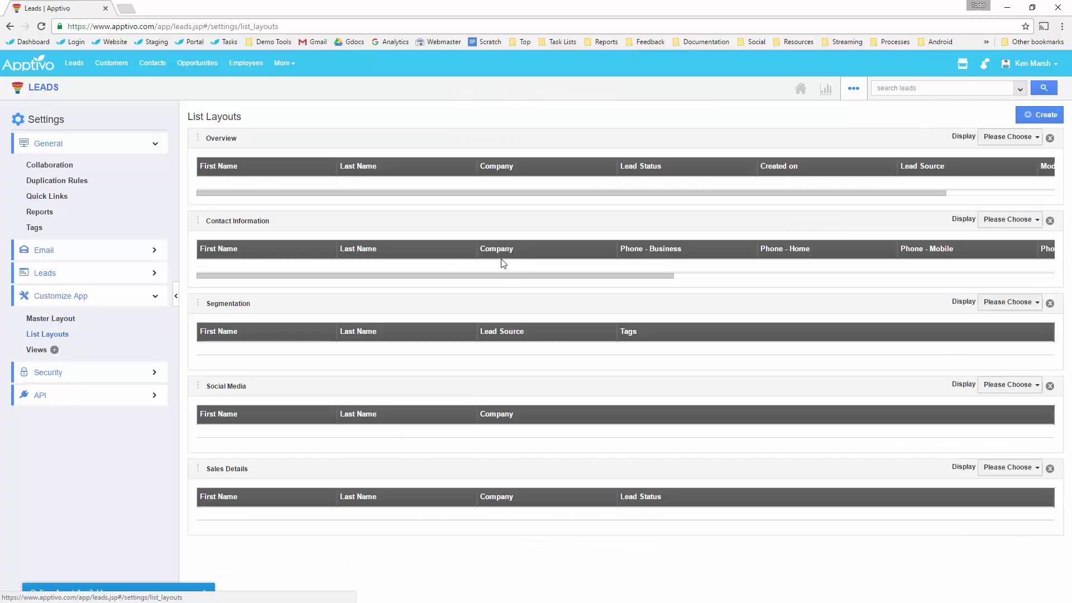
left_click(998, 144)
mouse_move(971, 158)
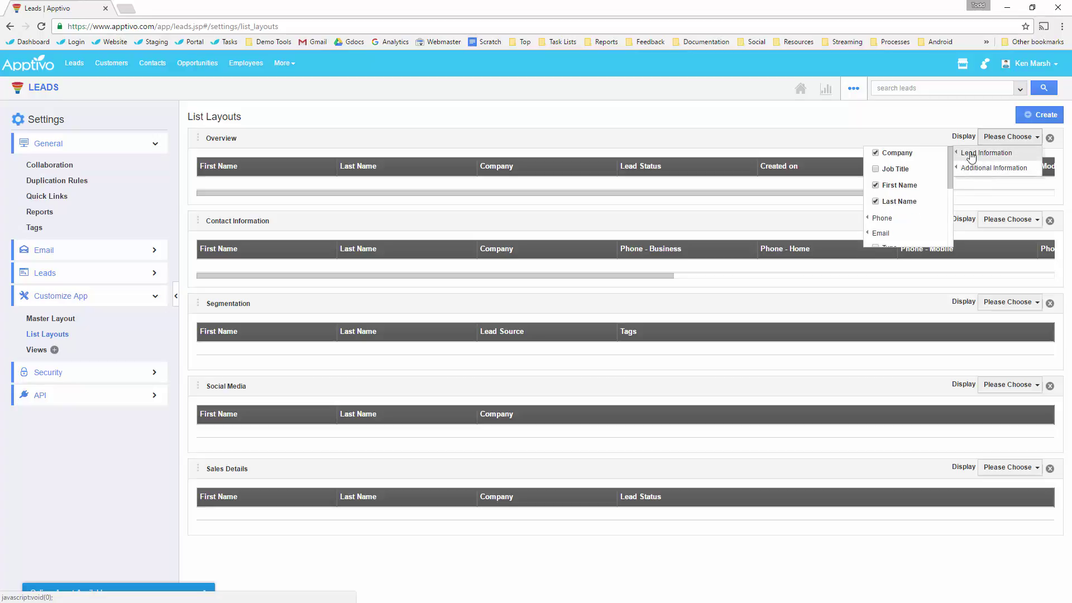
left_click(899, 185)
left_click(899, 201)
mouse_move(890, 222)
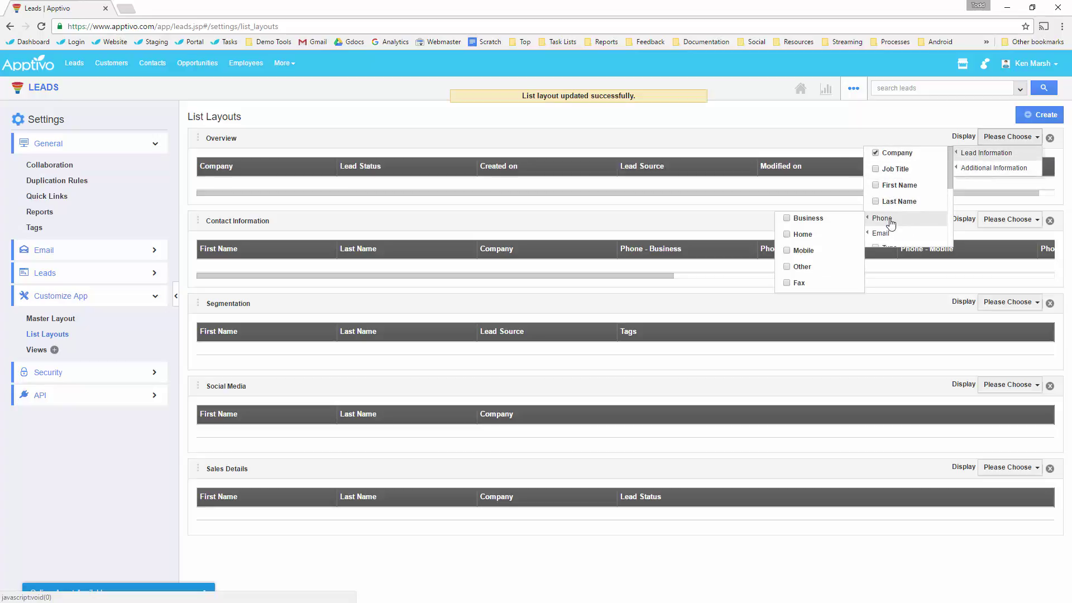
scroll(893, 219, "down", 3)
scroll(898, 214, "up", 2)
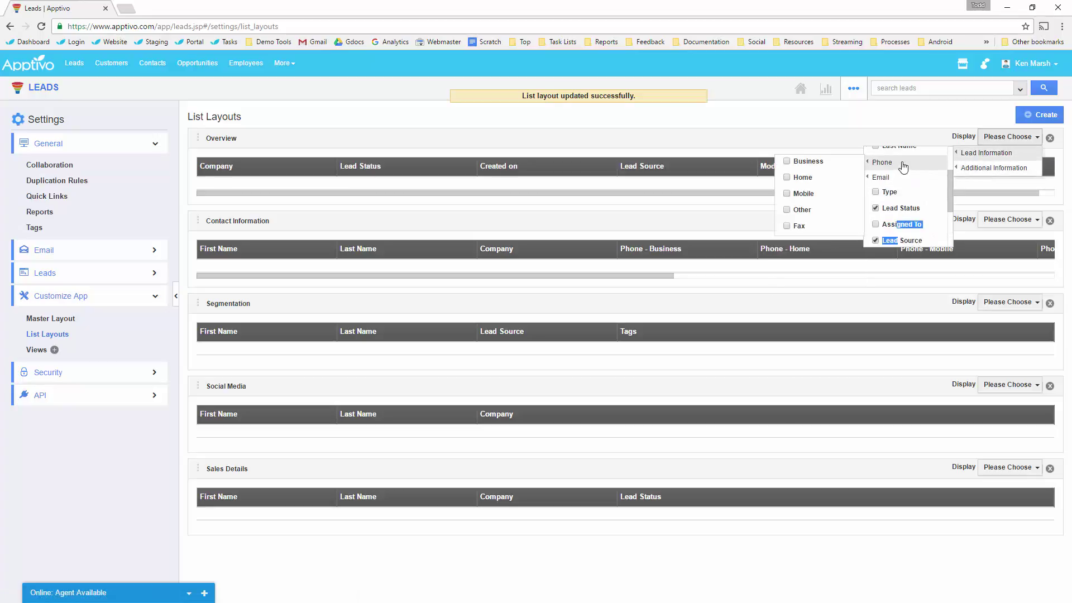
left_click(902, 208)
left_click(899, 240)
scroll(899, 224, "down", 3)
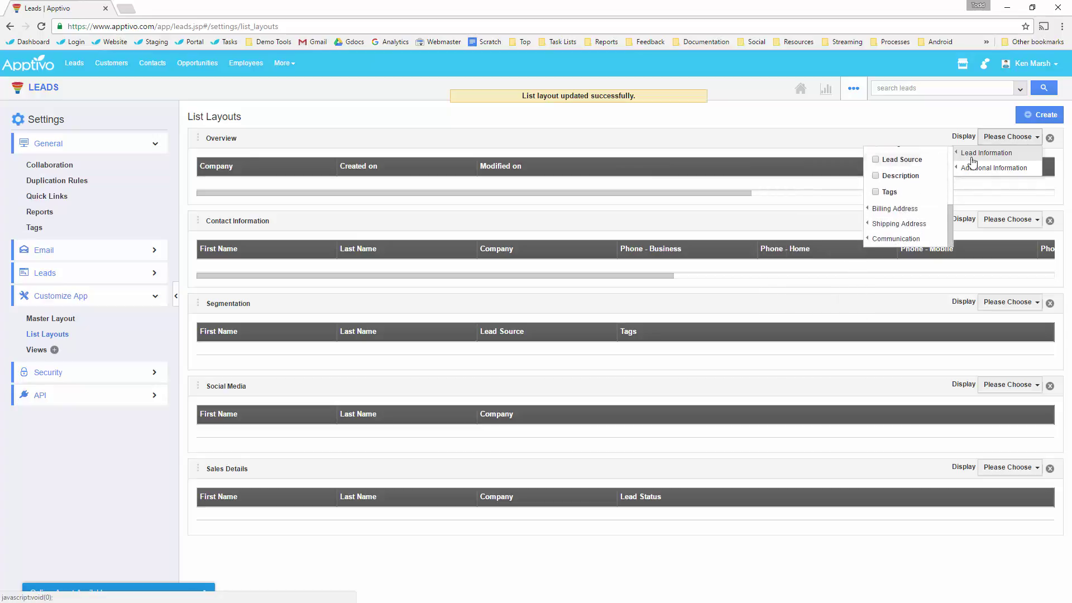
mouse_move(974, 167)
left_click(898, 201)
left_click(899, 217)
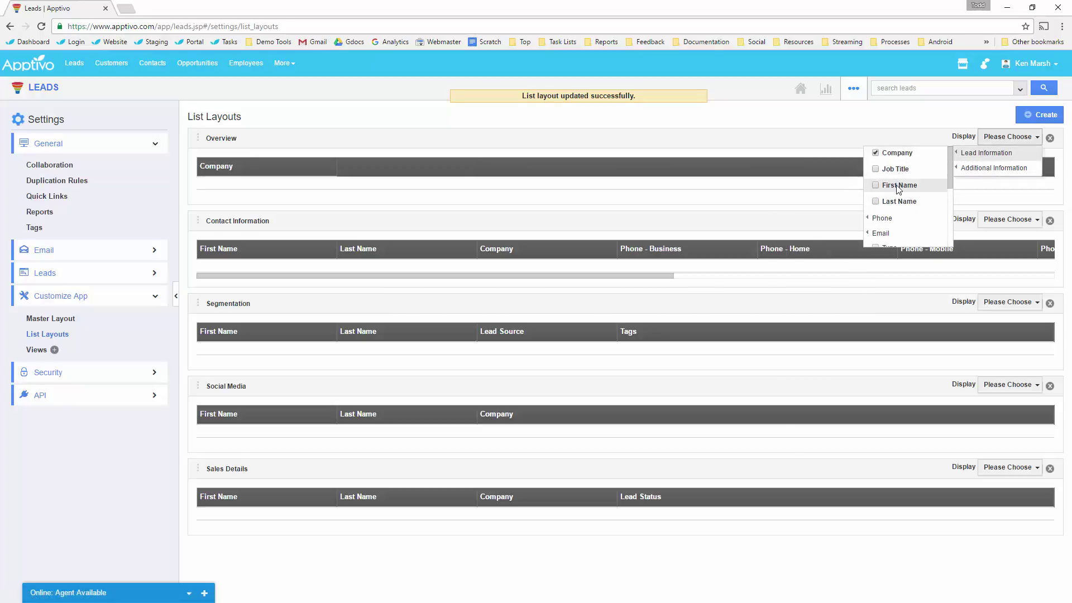
Re-add First Name, Last Name, Job Title, Phone - Business and Last Contacted columns, then go to Opportunities.
left_click(898, 186)
left_click(896, 201)
left_click(894, 169)
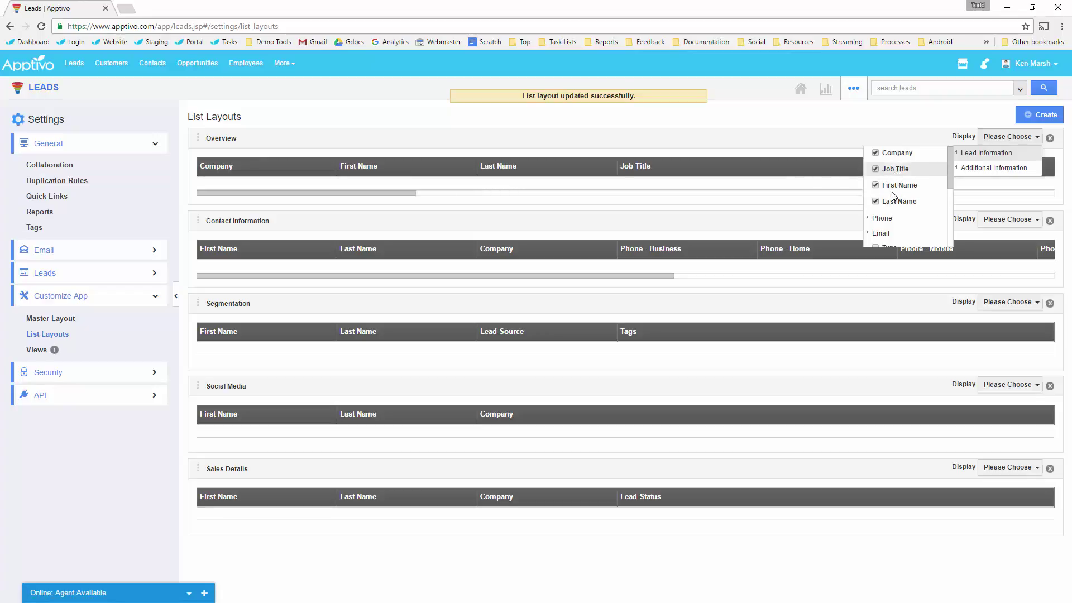
mouse_move(885, 218)
left_click(801, 218)
scroll(915, 208, "down", 2)
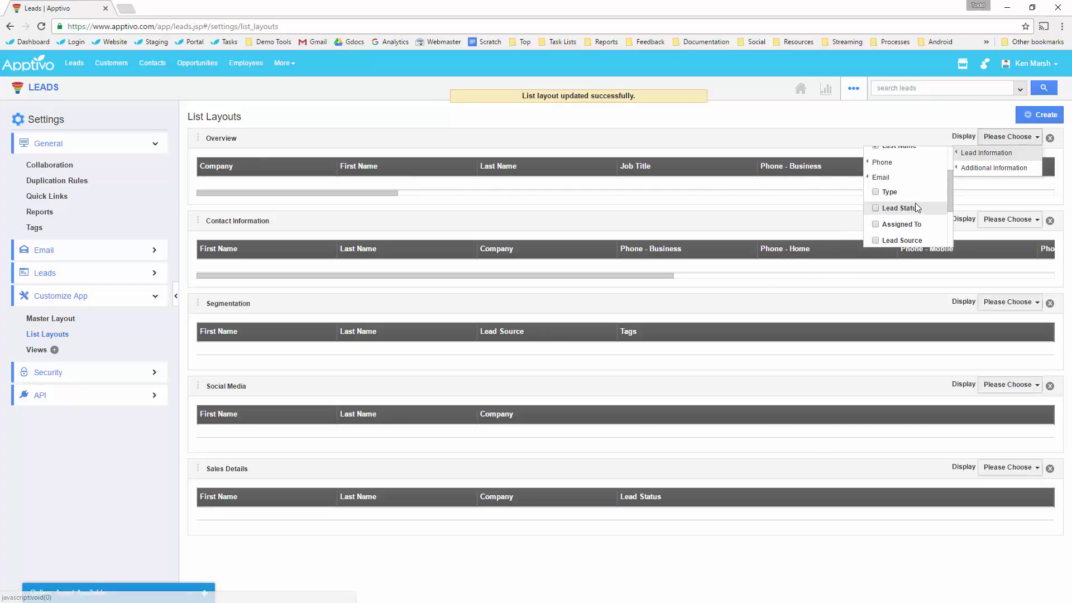
mouse_move(991, 167)
left_click(910, 184)
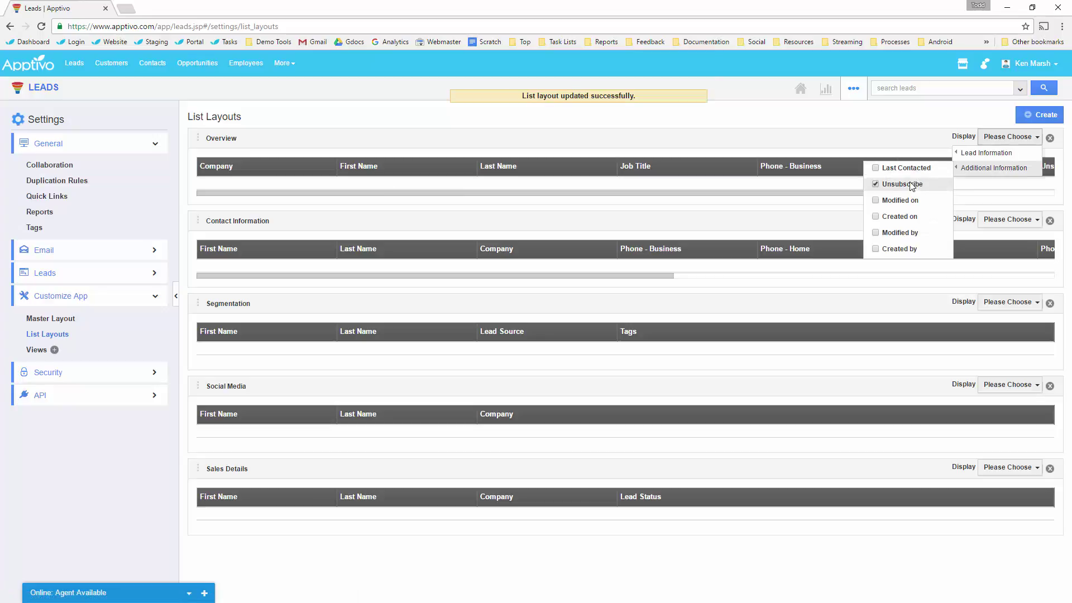
left_click(911, 185)
left_click(906, 169)
left_click(805, 143)
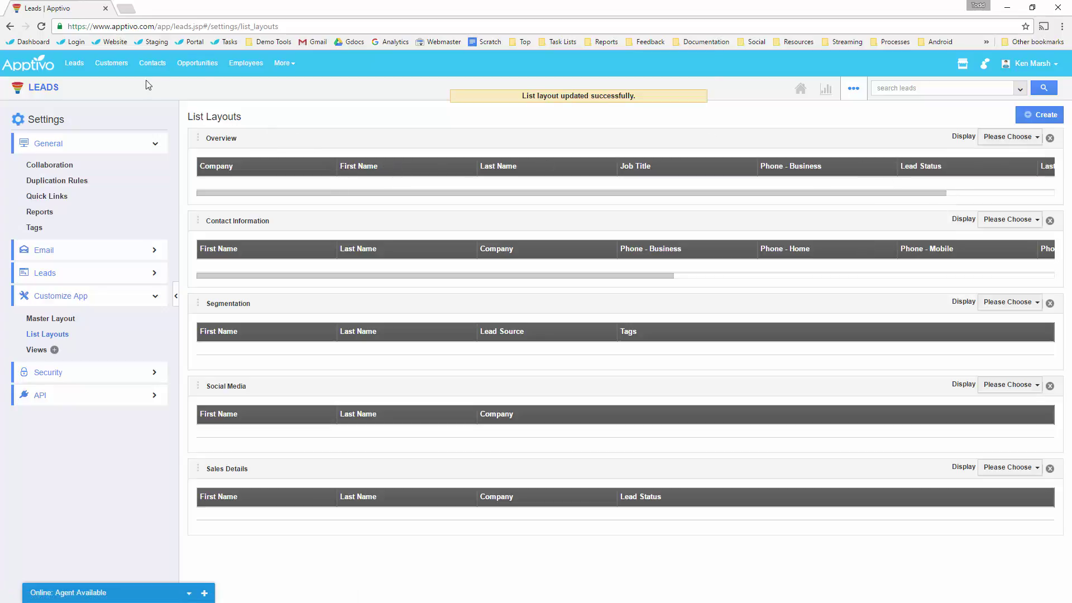
left_click(204, 62)
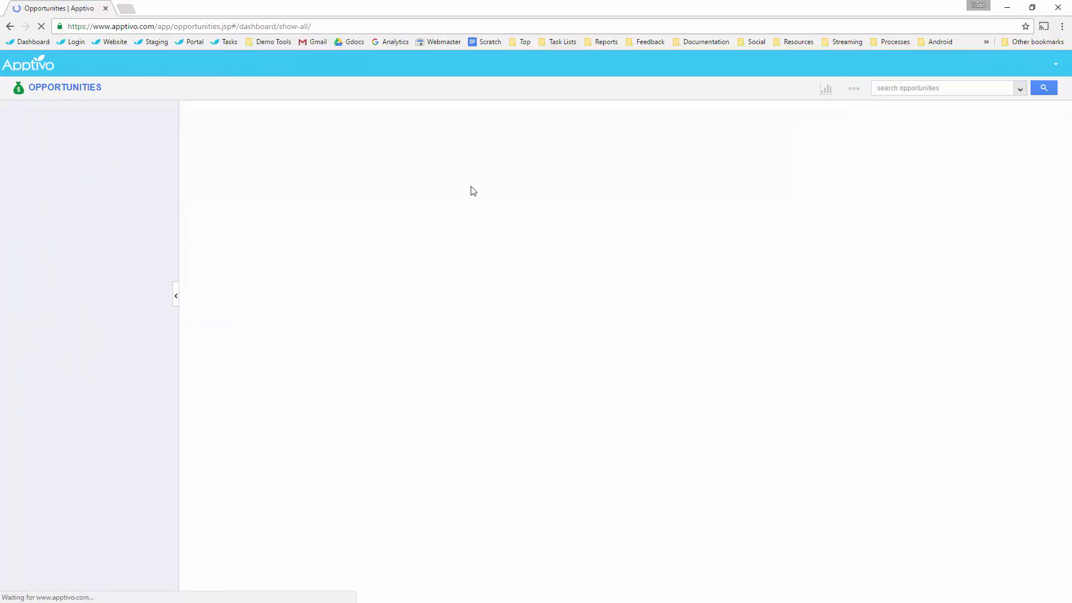
Open the Opportunity master layout and remove the Next Step and Campaign fields.
left_click(854, 88)
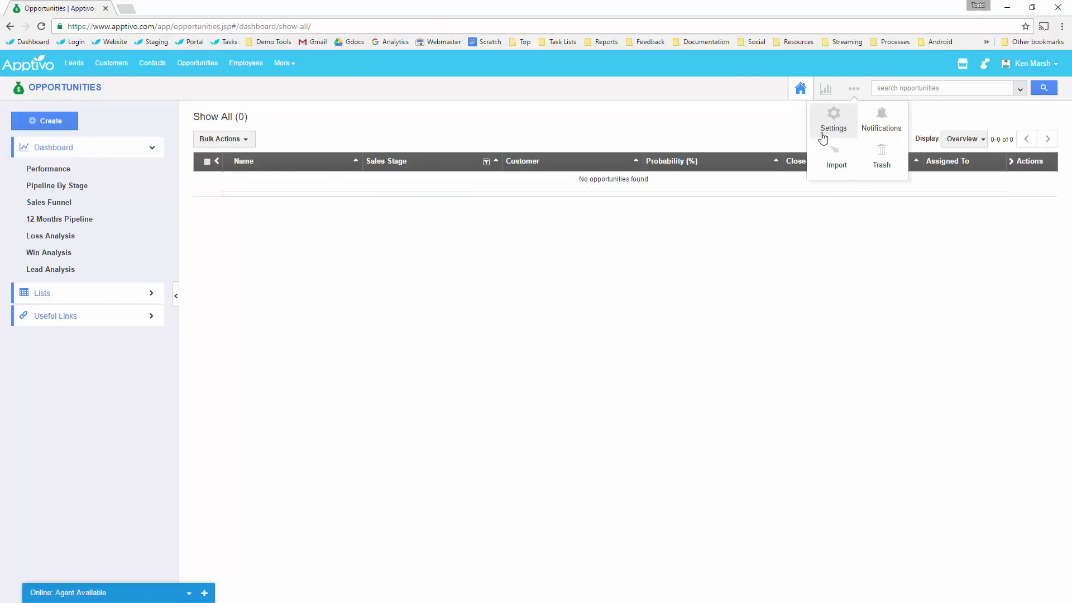
left_click(833, 120)
left_click(95, 280)
left_click(50, 302)
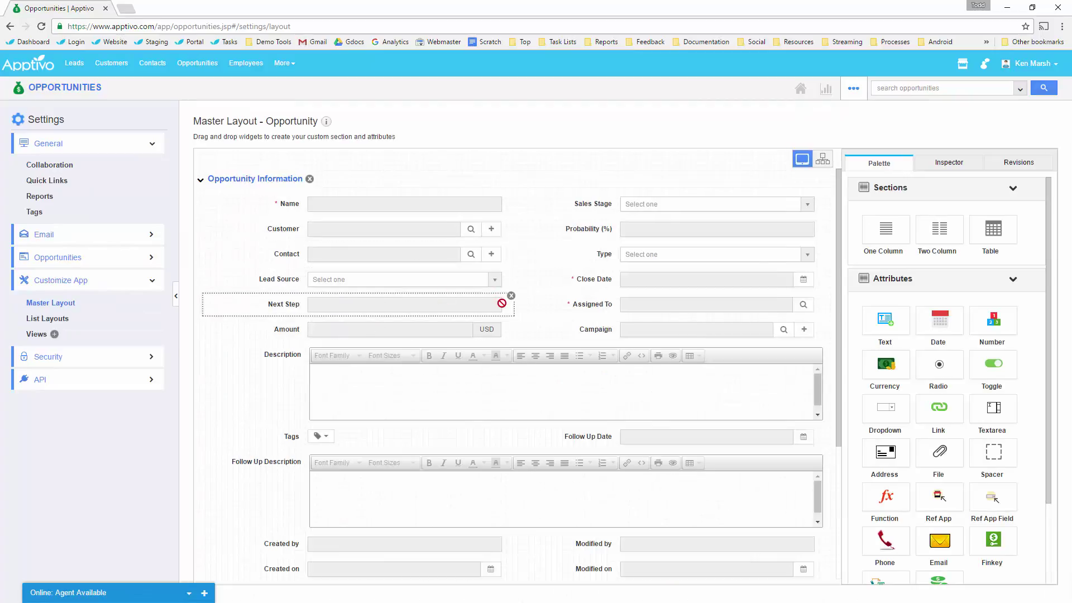
left_click(511, 297)
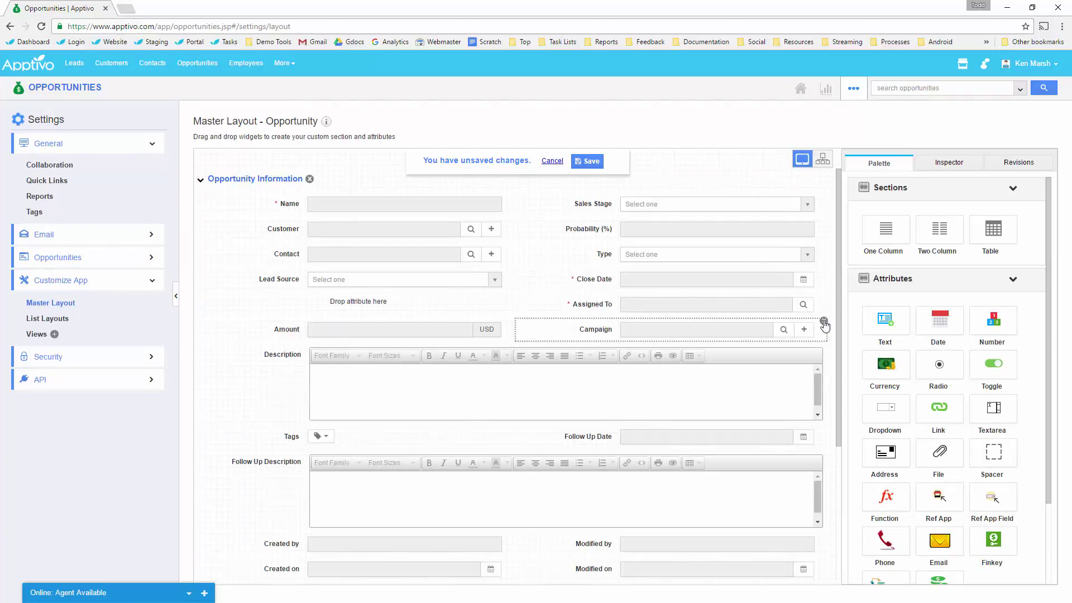
left_click(823, 322)
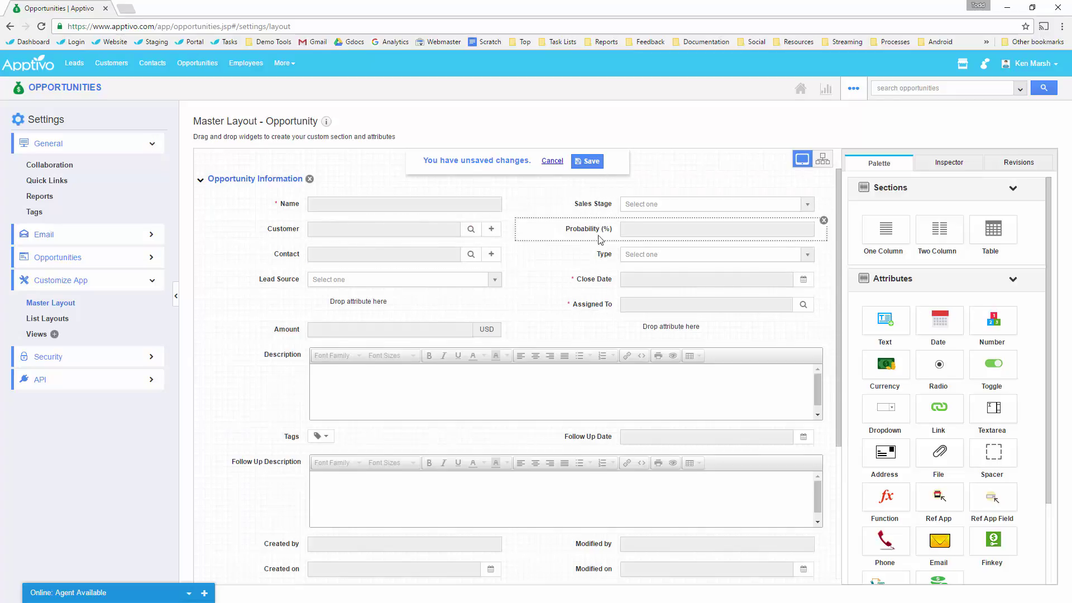
Rearrange Opportunity fields: Type beside Name, Sales Stage and Probability lower, Assigned To and Lead Source under Close Date.
left_click_drag(321, 317, 364, 317)
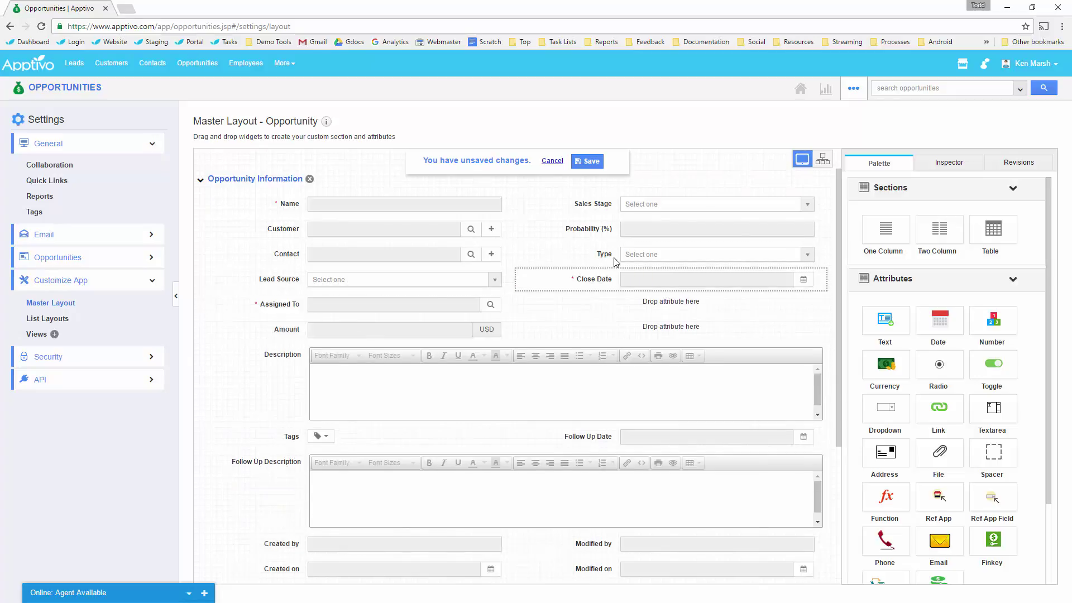
left_click_drag(625, 255, 658, 330)
left_click_drag(318, 326, 586, 306)
left_click_drag(593, 229, 642, 254)
left_click_drag(599, 210, 631, 234)
left_click_drag(604, 329, 664, 206)
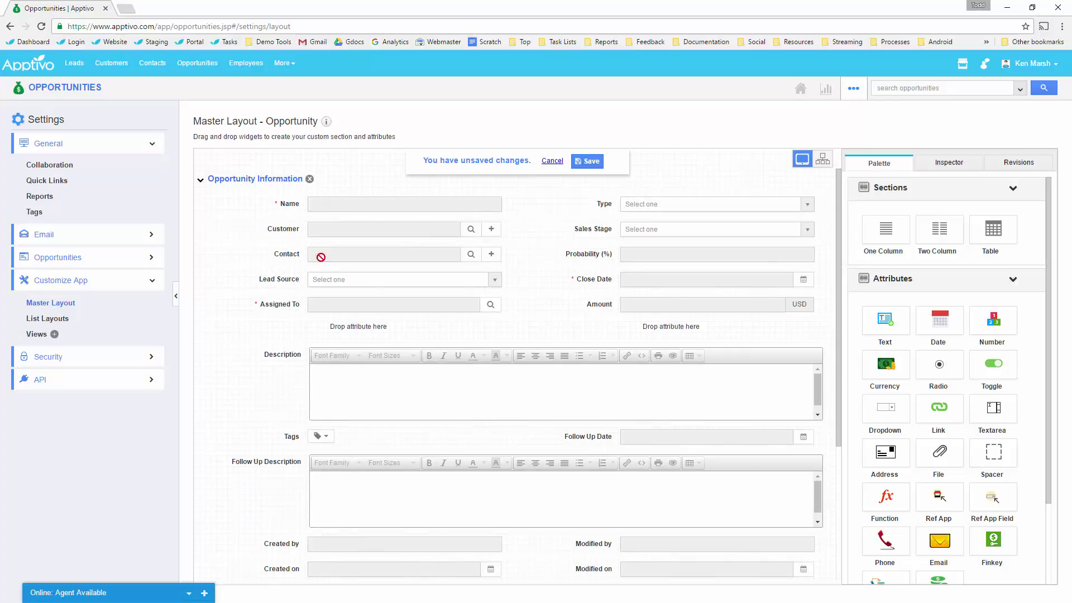
left_click_drag(275, 290, 285, 340)
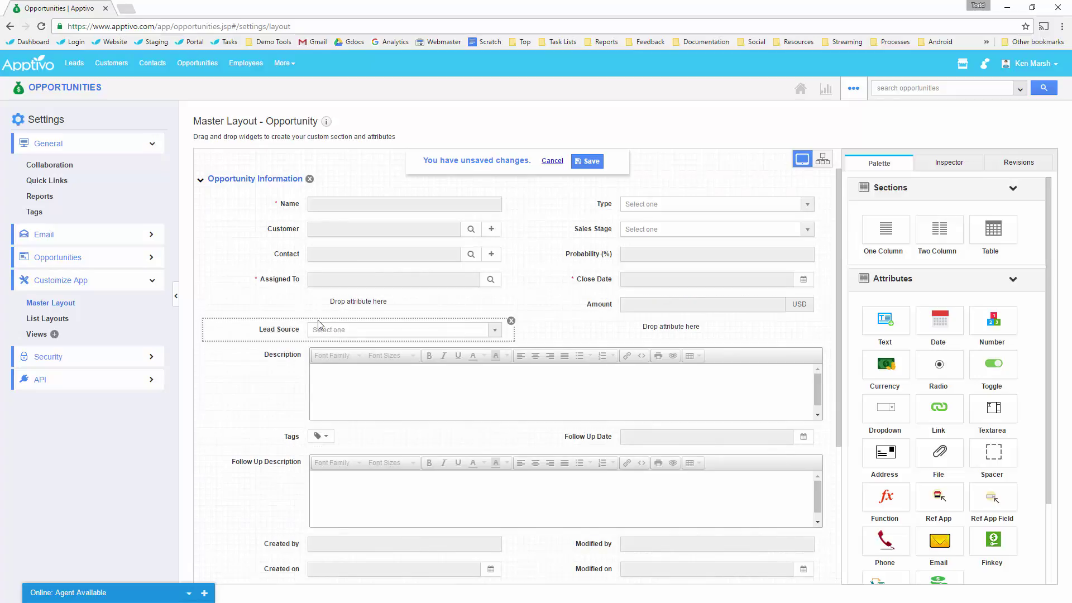
left_click_drag(273, 337, 334, 305)
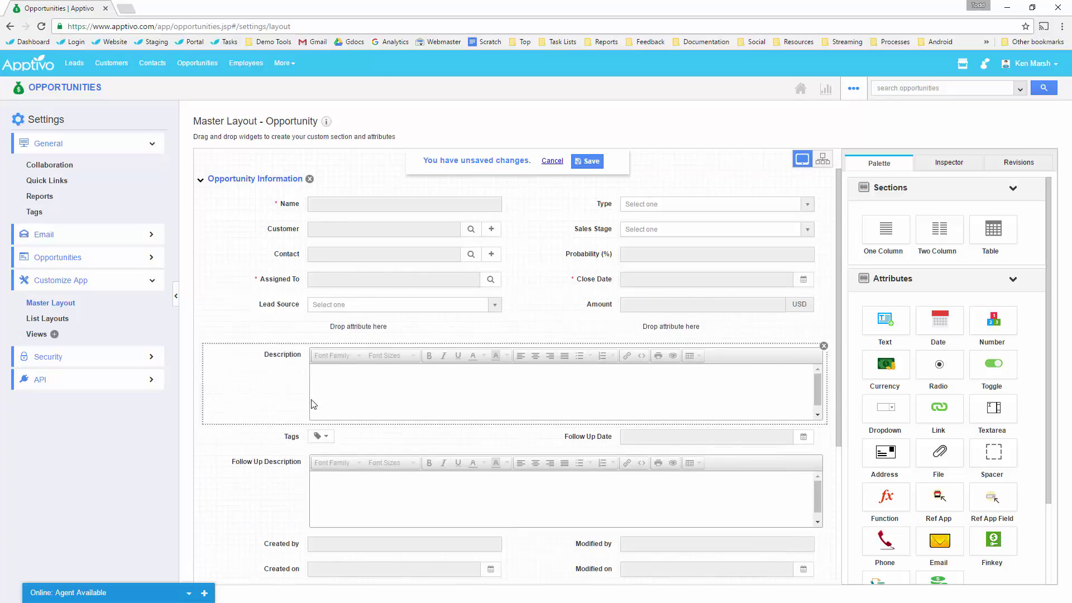
left_click_drag(314, 370, 335, 315)
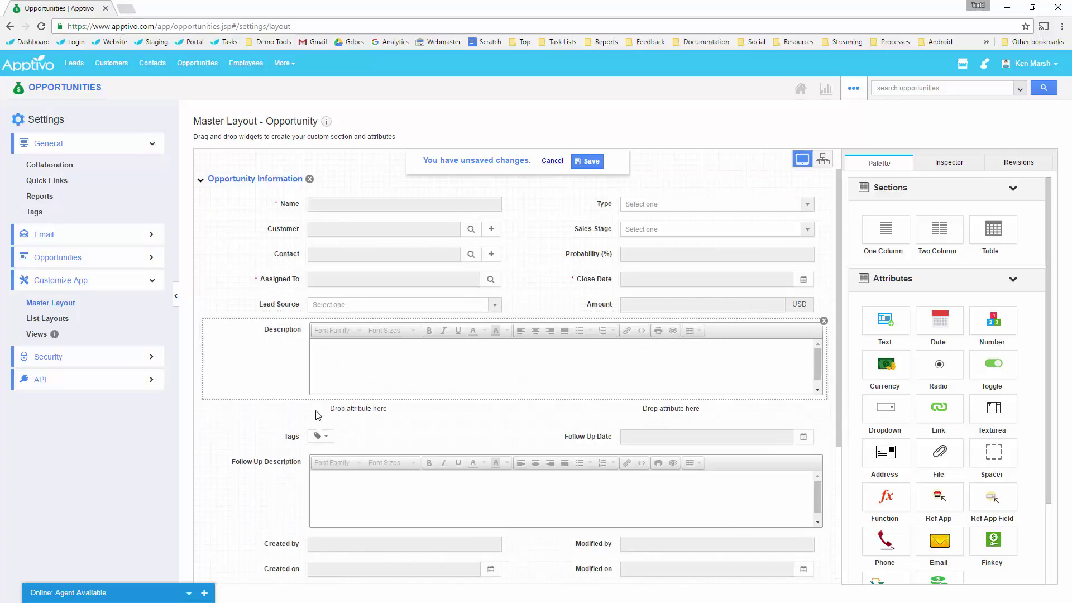
Remove both Follow Up fields and Market, Territory and Segment from Company Information.
left_click(824, 428)
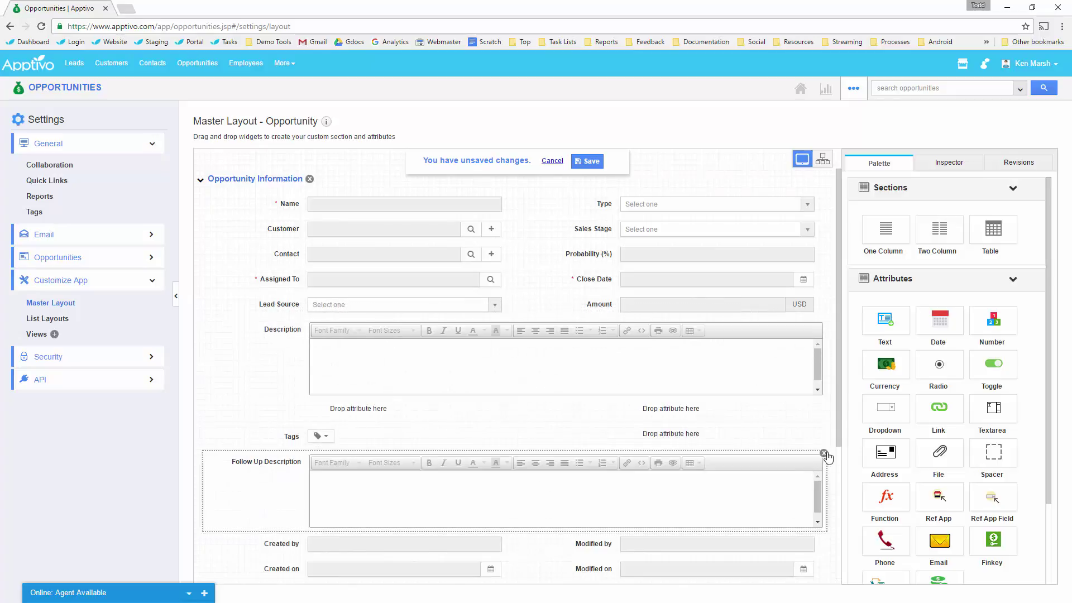
left_click(824, 453)
scroll(376, 447, "down", 2)
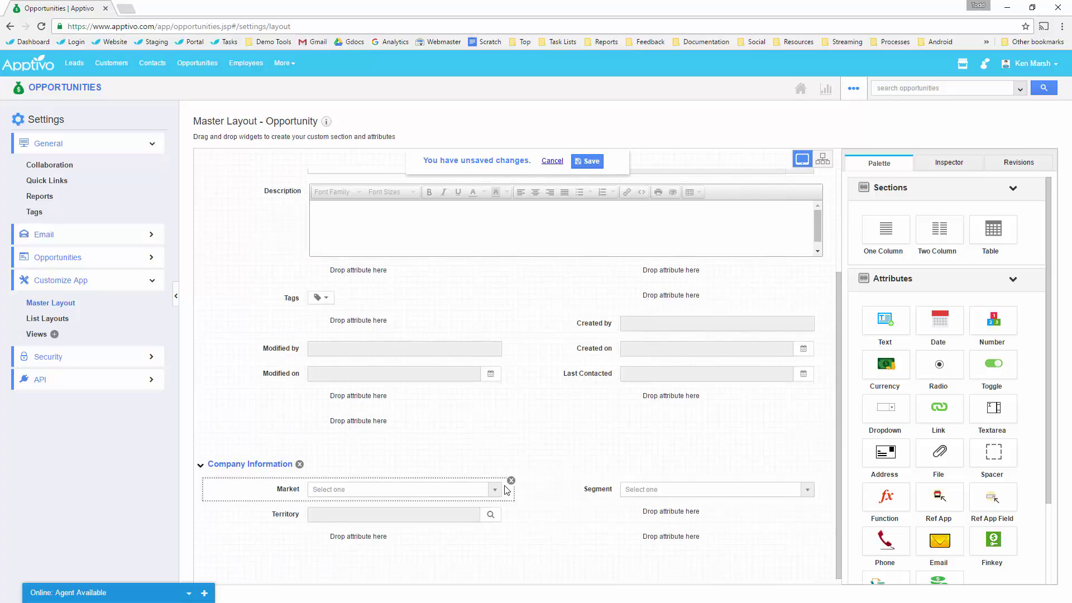
left_click(510, 480)
left_click(512, 505)
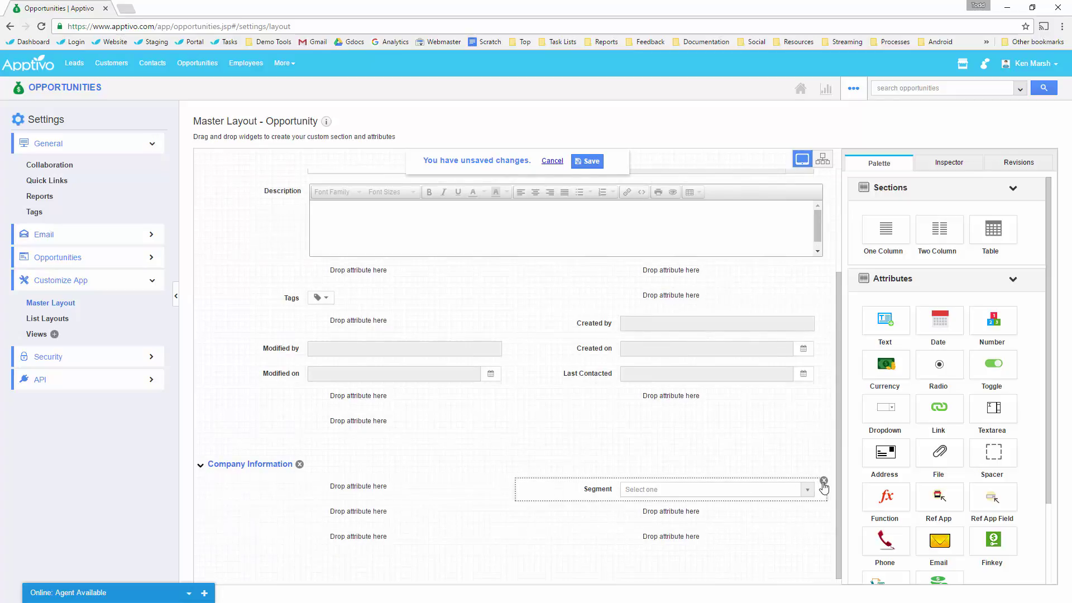
left_click(824, 481)
left_click(258, 472)
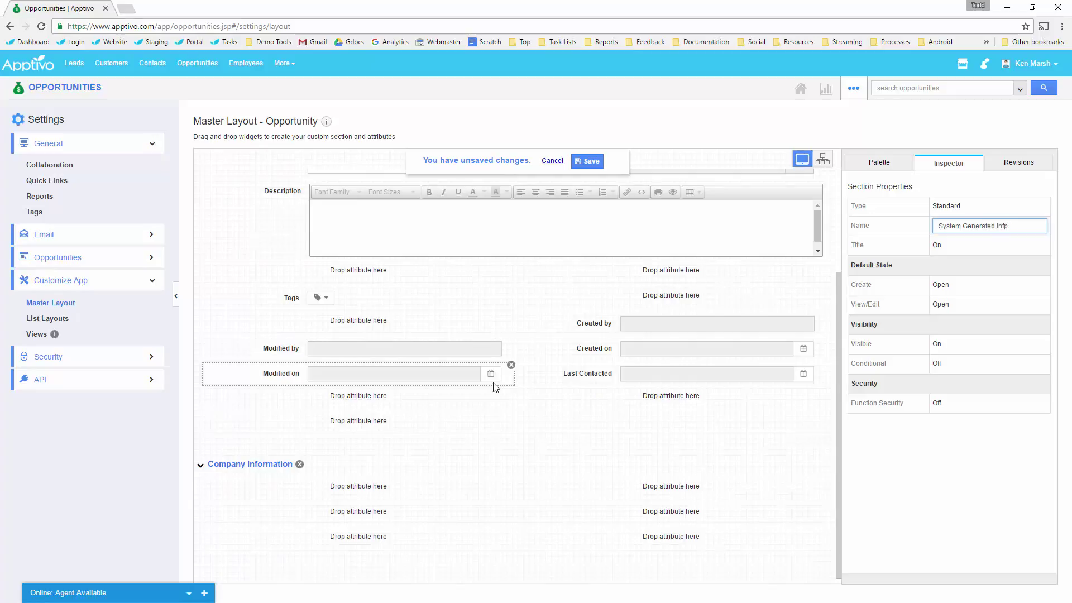
Rename the section System Generated Info and move Last Contacted, Modified and Created fields into it.
key("BackSpace")
left_click(963, 461)
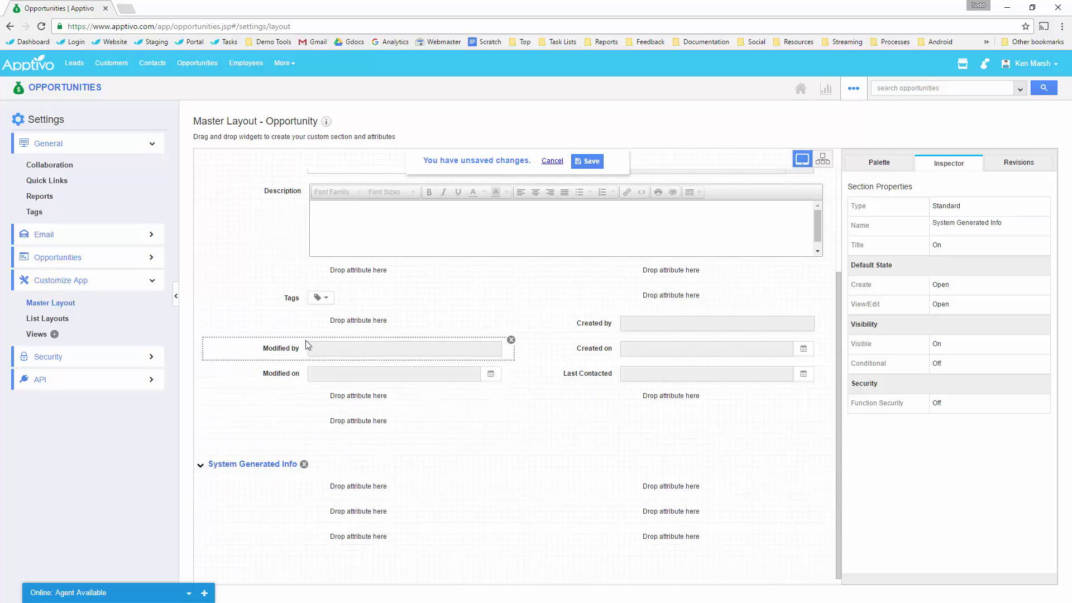
left_click_drag(573, 384, 335, 485)
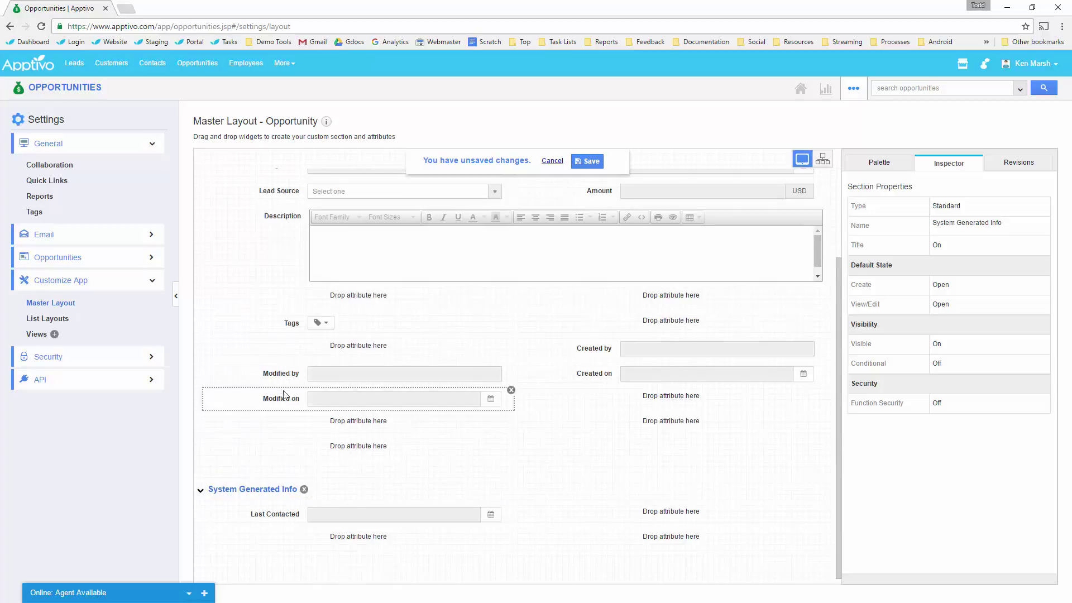
left_click_drag(286, 397, 357, 537)
left_click_drag(281, 372, 347, 565)
left_click_drag(593, 373, 658, 544)
left_click_drag(605, 351, 662, 561)
Add a spacer beside Last Contacted, move Tags below Description, save, and open List Layouts.
scroll(618, 488, "up", 2)
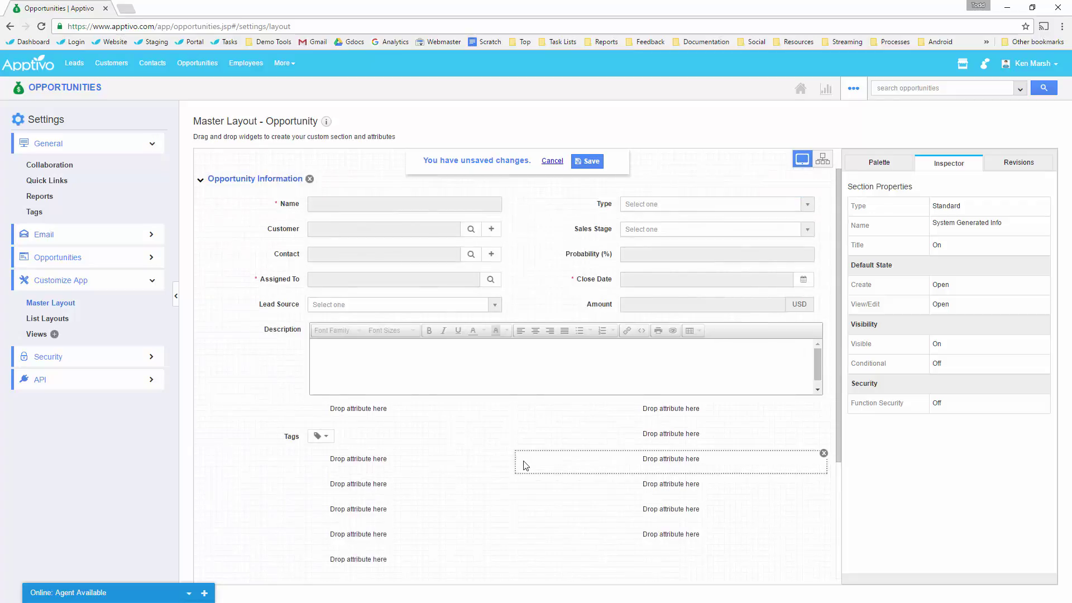
scroll(507, 444, "down", 3)
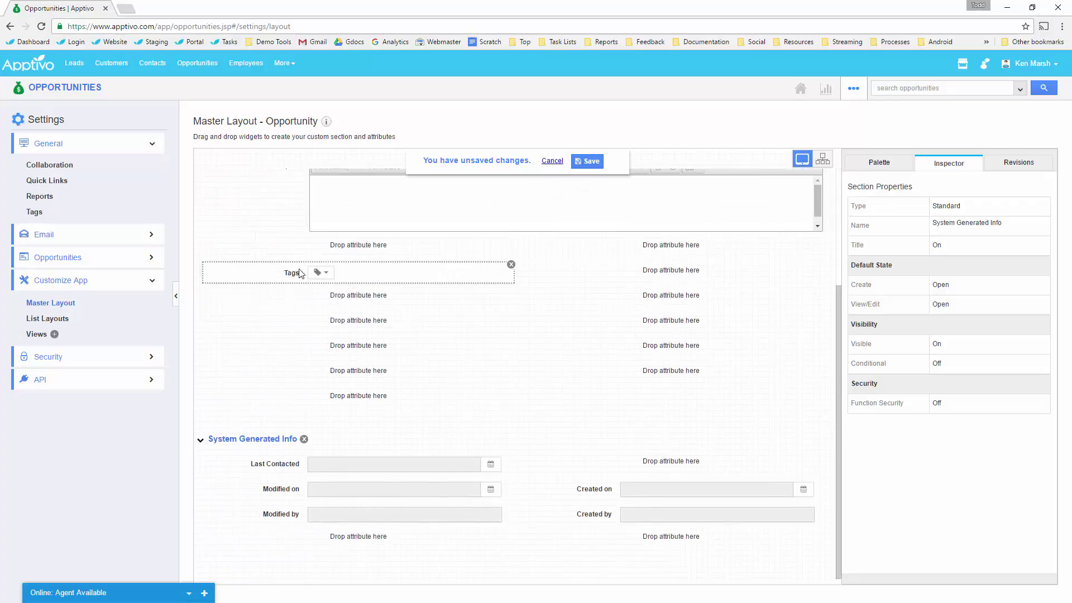
left_click(891, 168)
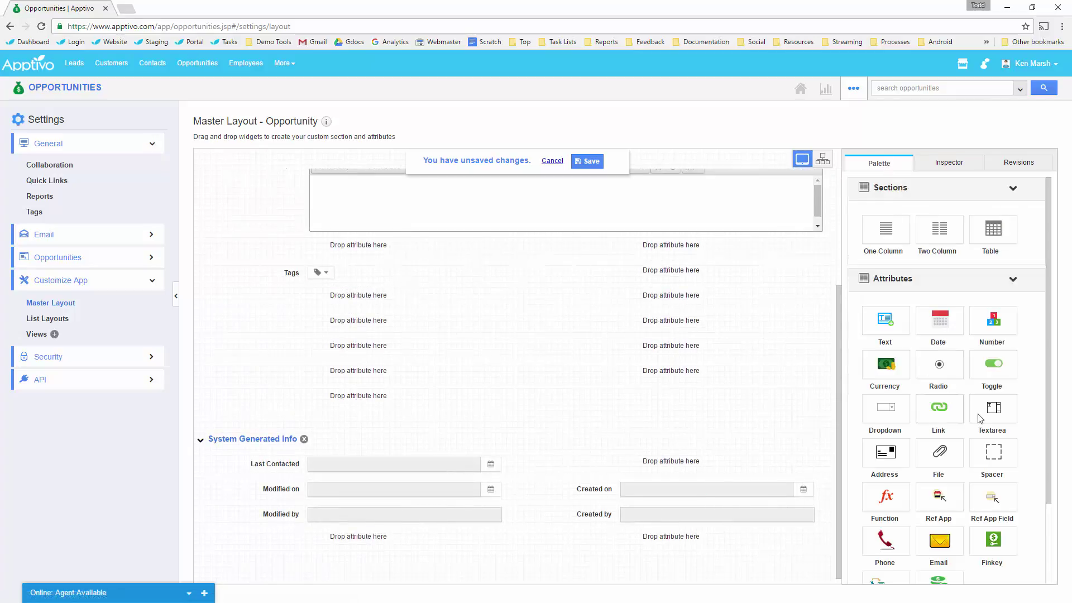
left_click_drag(993, 454, 646, 469)
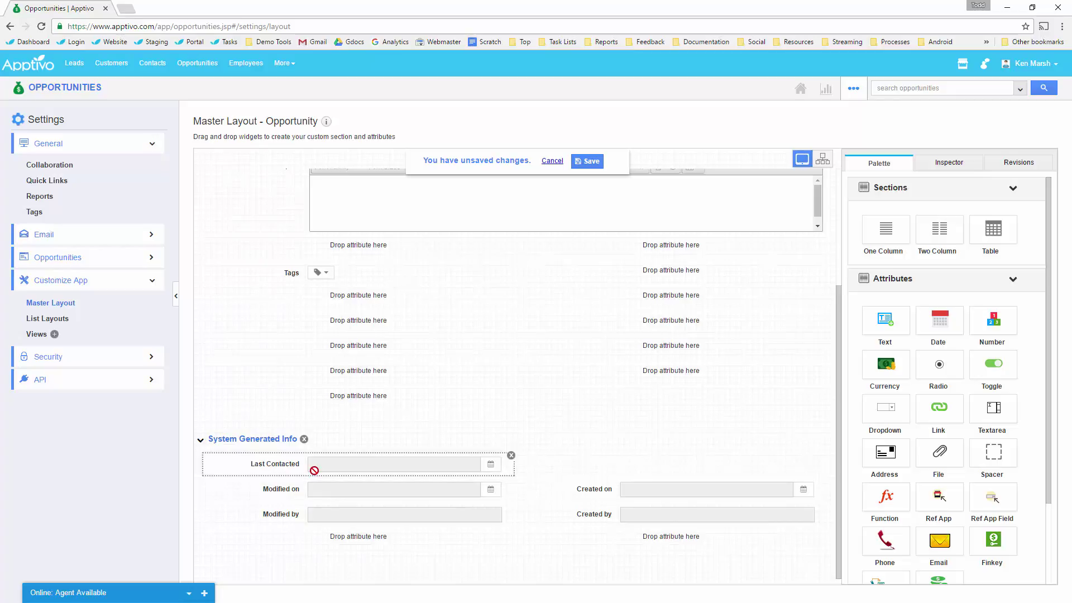
scroll(424, 424, "up", 3)
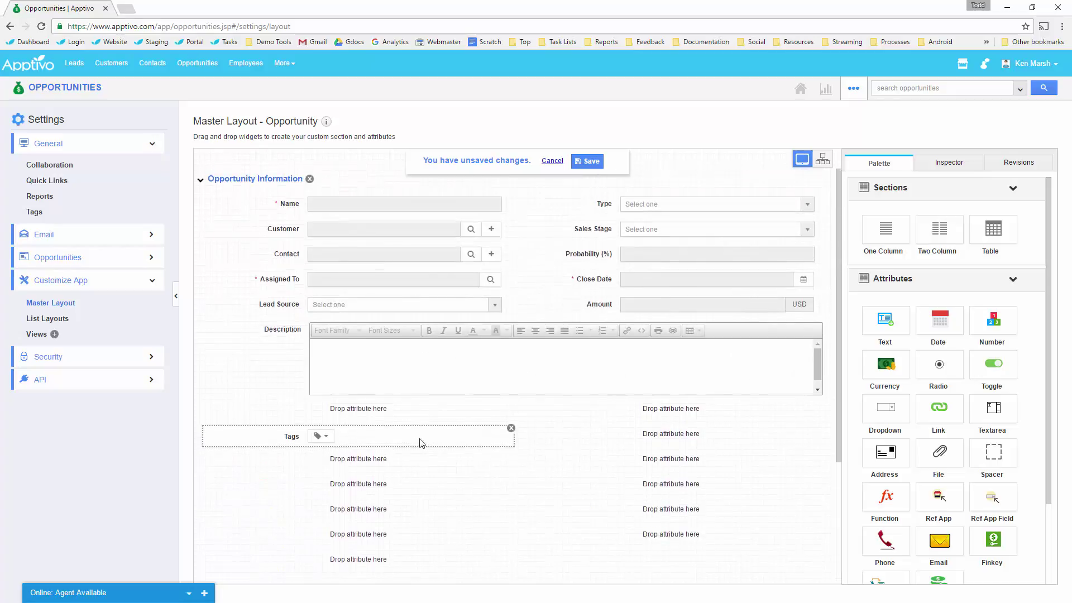
left_click_drag(306, 441, 394, 425)
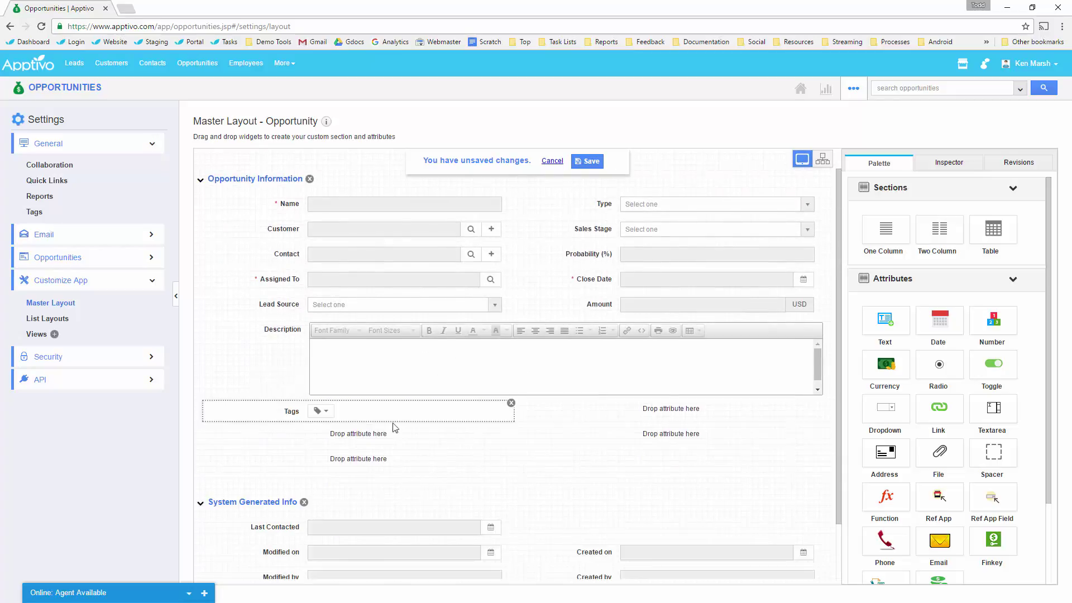
left_click(588, 160)
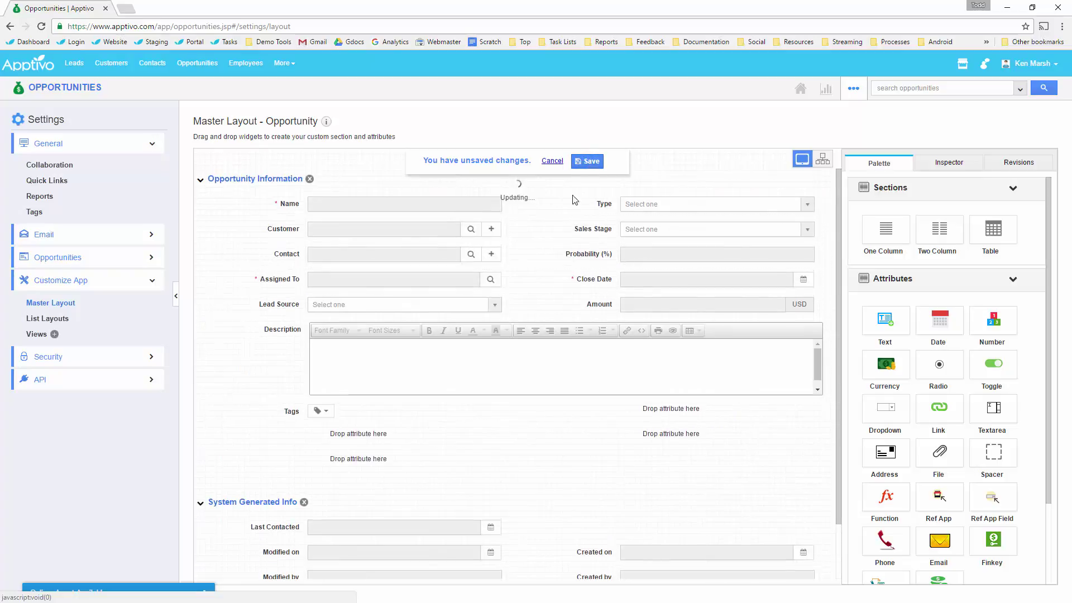
left_click(65, 321)
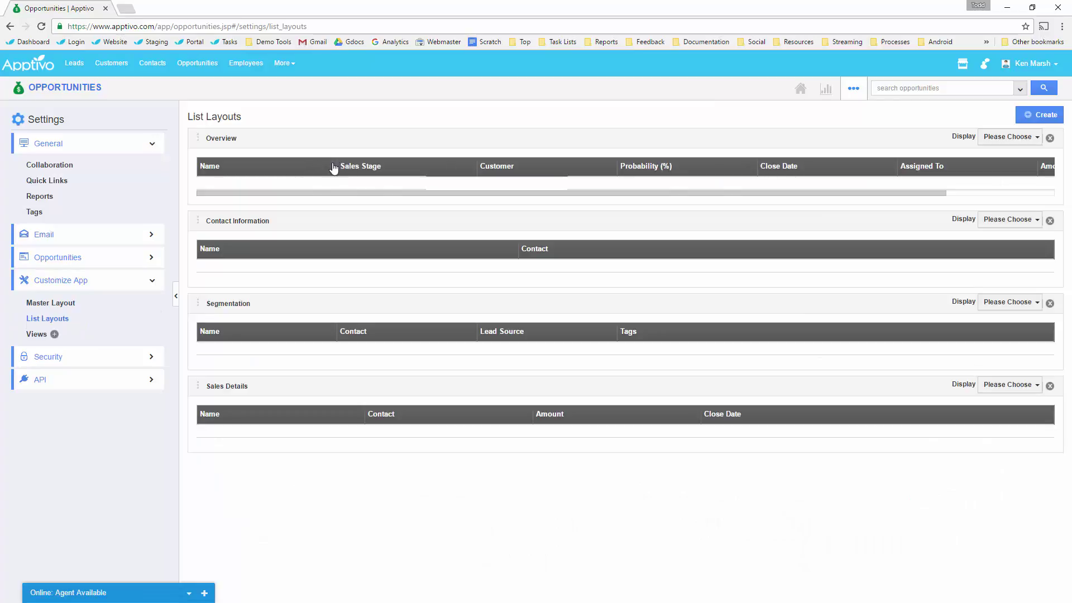
Narrow the Name, Sales Stage, Customer, Close Date and Assigned To columns of the Overview list.
left_click_drag(336, 168, 314, 166)
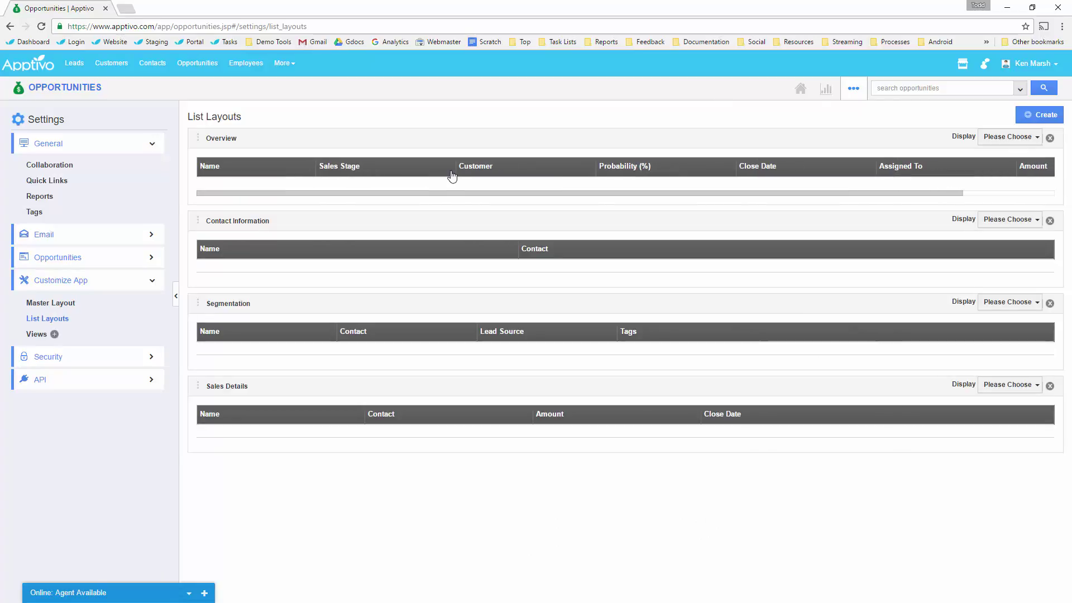
left_click_drag(455, 166, 422, 164)
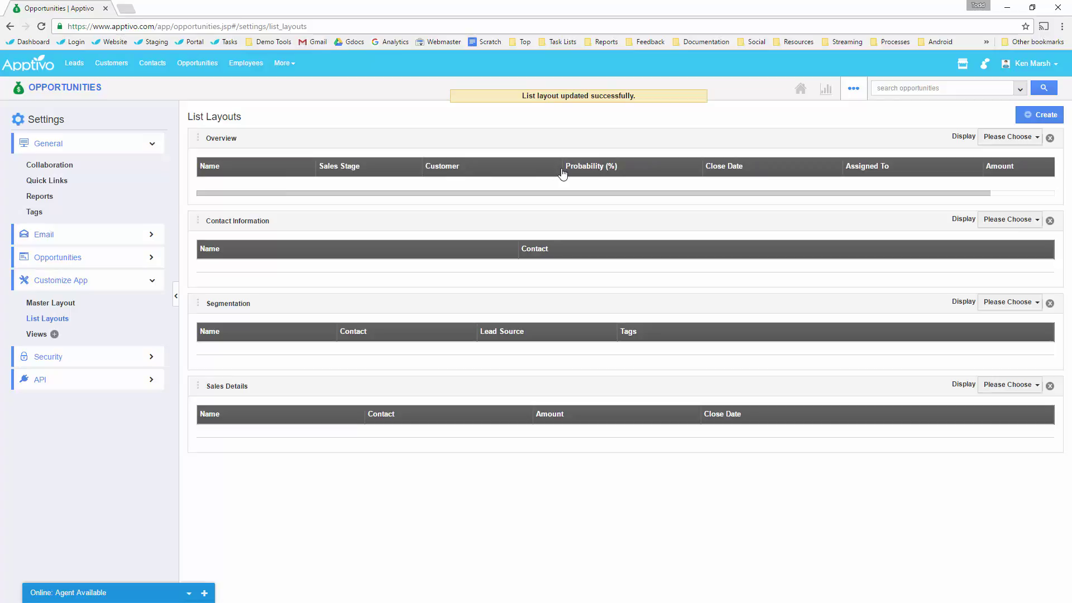
left_click_drag(562, 167, 520, 167)
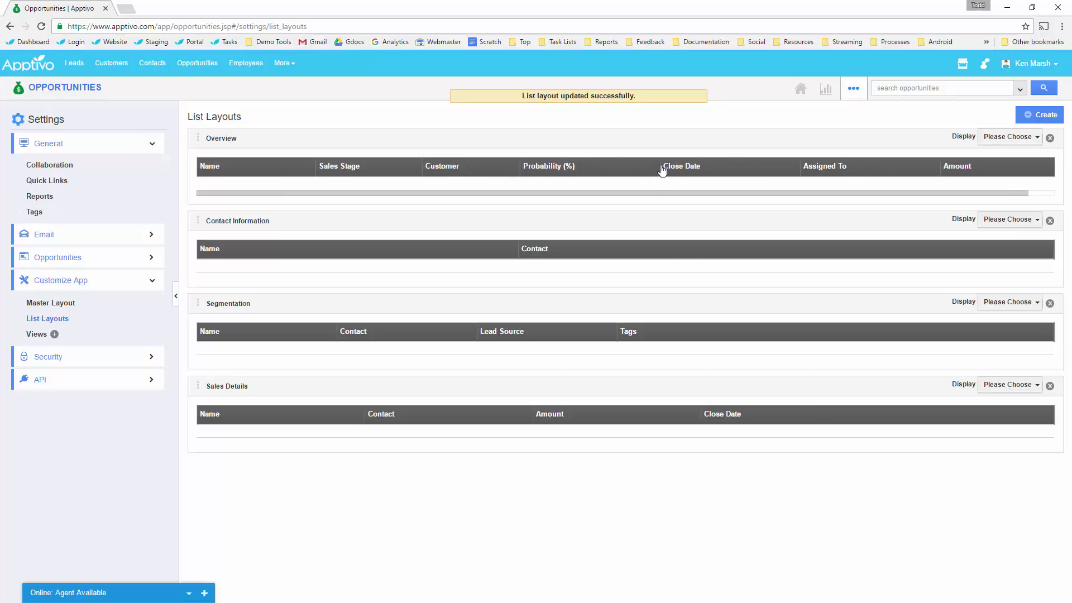
left_click_drag(661, 170, 603, 170)
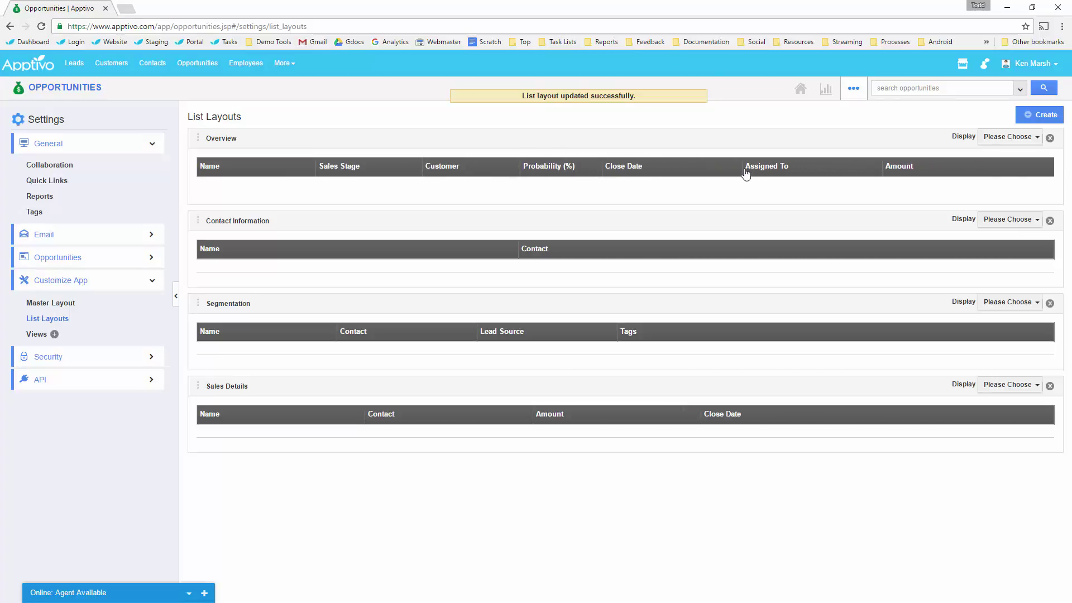
left_click_drag(742, 170, 709, 170)
left_click_drag(847, 174, 824, 172)
Add a Last Contacted column, narrow the Amount column, and view the opportunities list.
left_click(1013, 137)
mouse_move(988, 167)
left_click(916, 170)
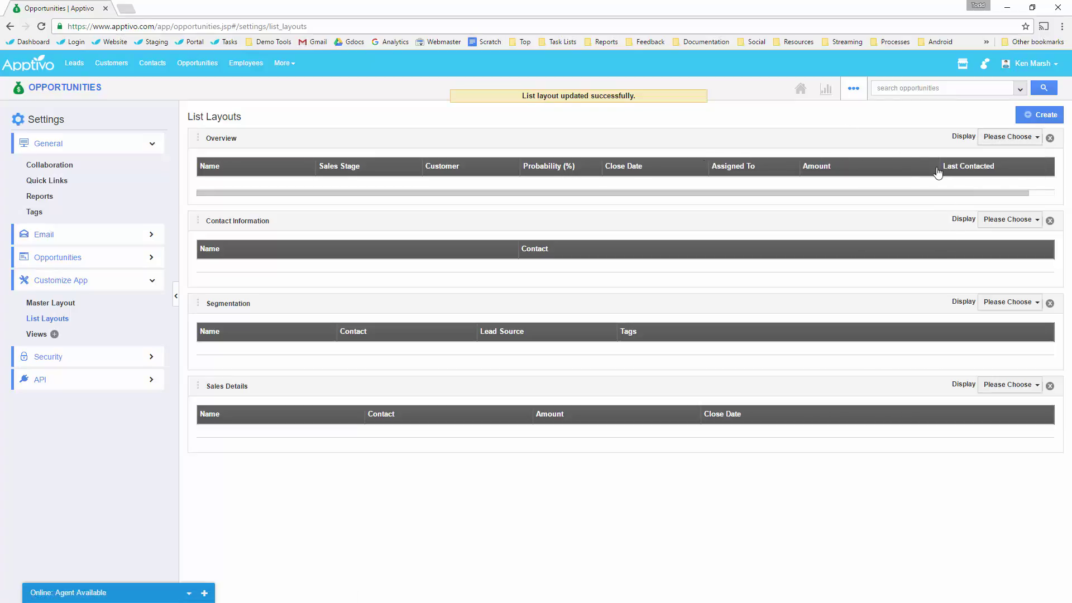
left_click_drag(937, 166, 877, 166)
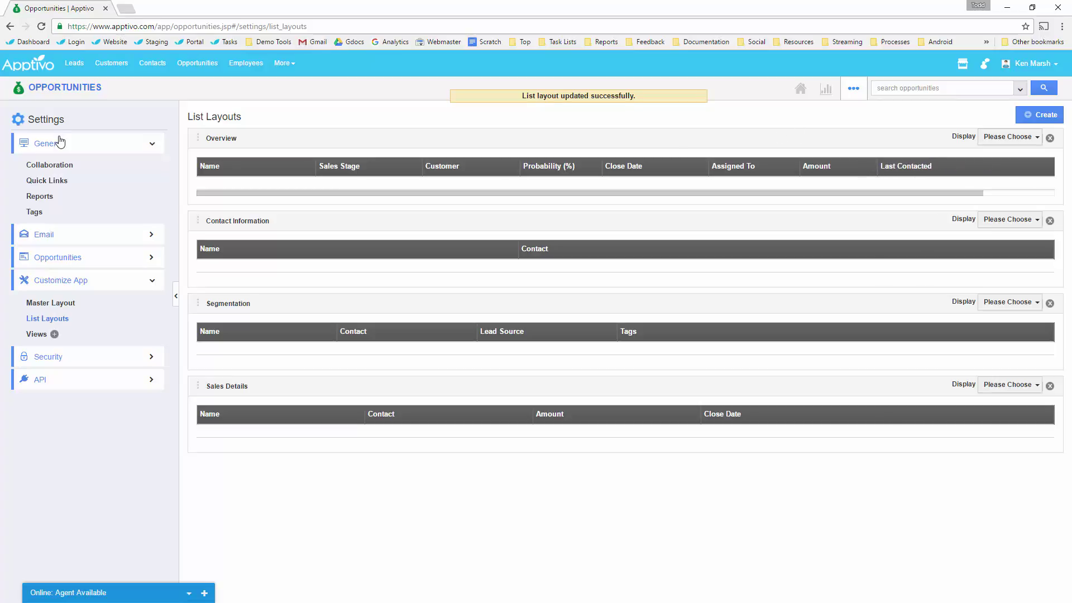
left_click(89, 87)
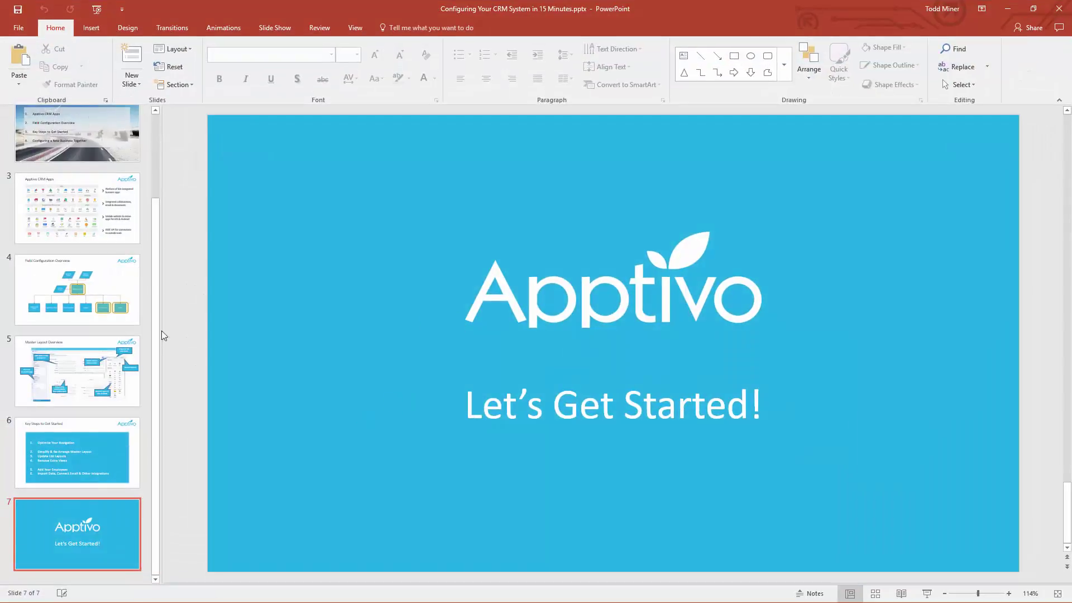
Show the Key Steps to Get Started slide in PowerPoint, then return to Apptivo opportunities.
left_click(79, 453)
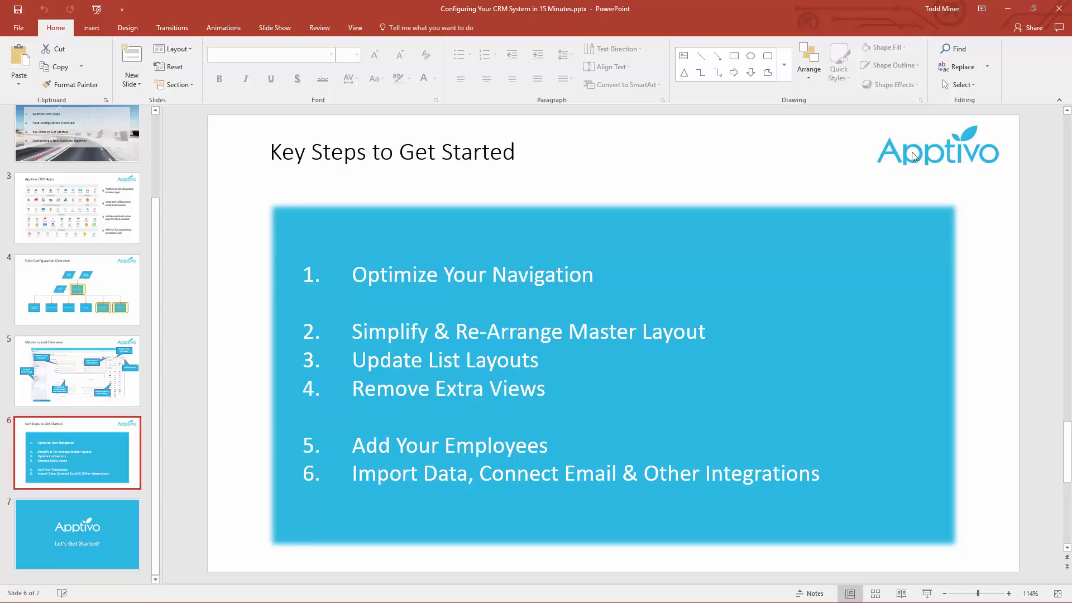
left_click(1012, 15)
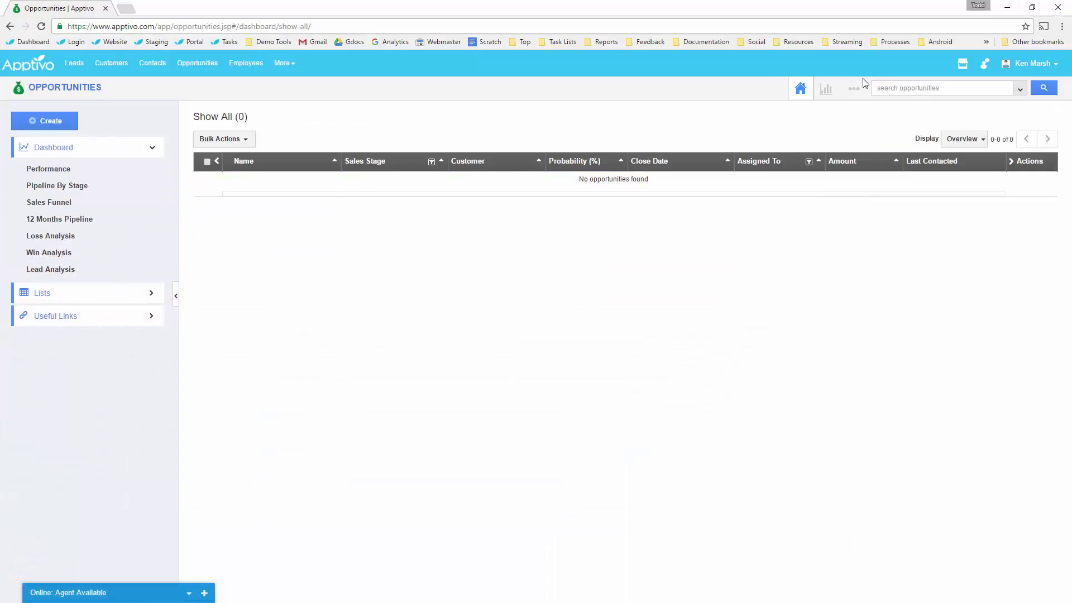
Go to the Opportunities settings Views page under Customize App.
left_click(854, 88)
left_click(836, 143)
left_click(103, 281)
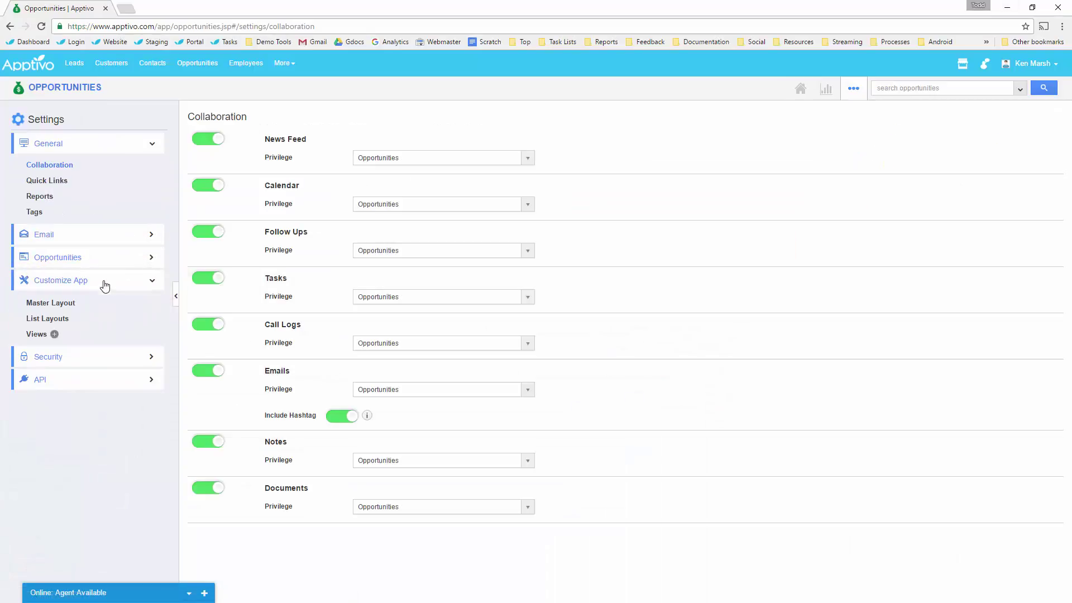
left_click(44, 333)
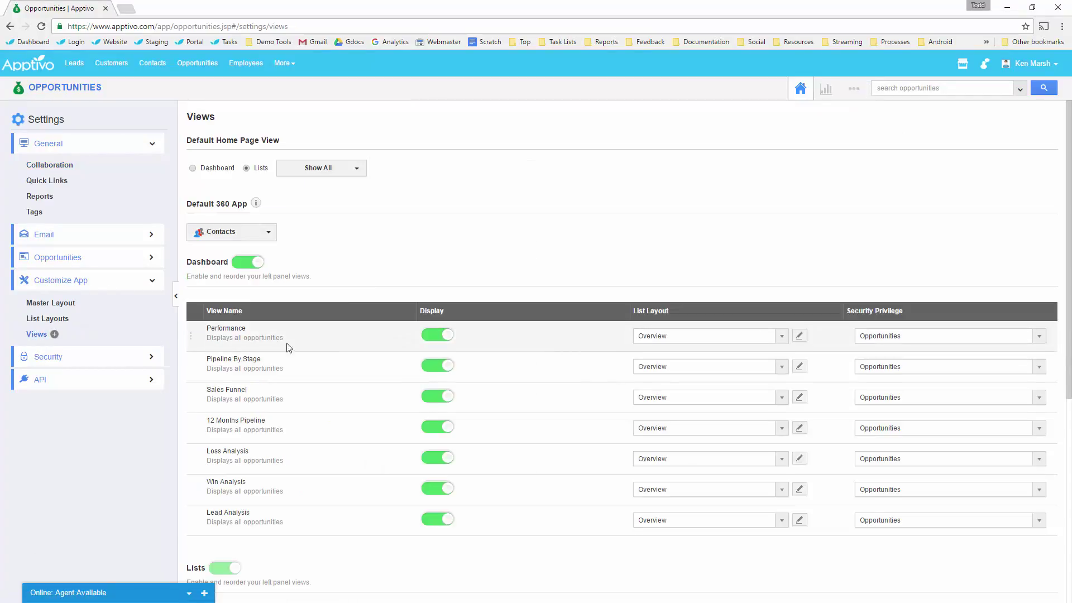
Hide the To Follow Up, By Market, By Territory and Recent Opportunities views, then open the master layout.
scroll(282, 369, "down", 1)
scroll(280, 393, "down", 5)
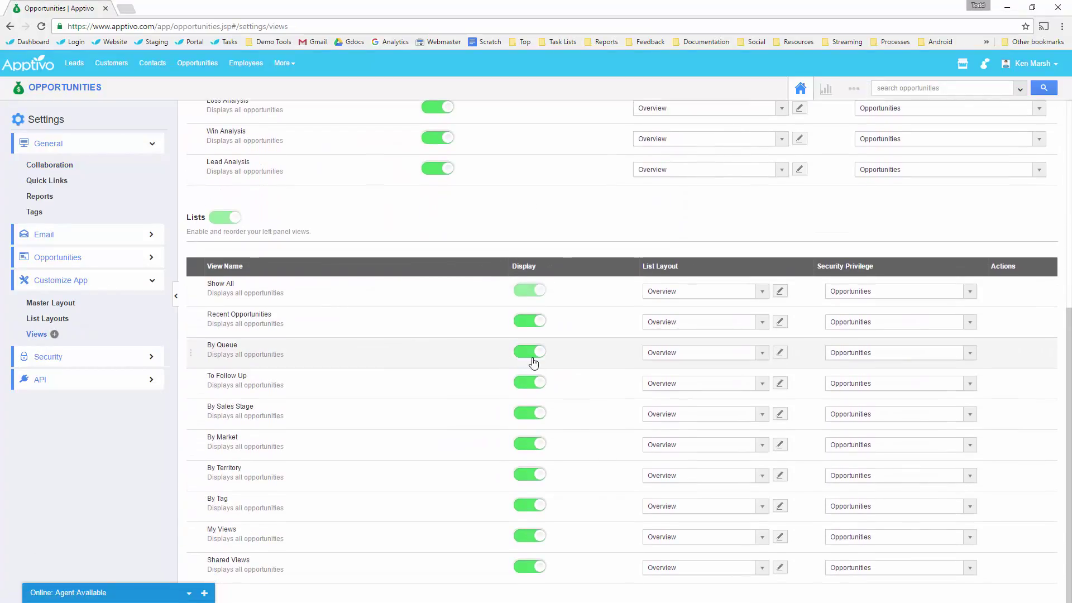
left_click(533, 383)
left_click(528, 444)
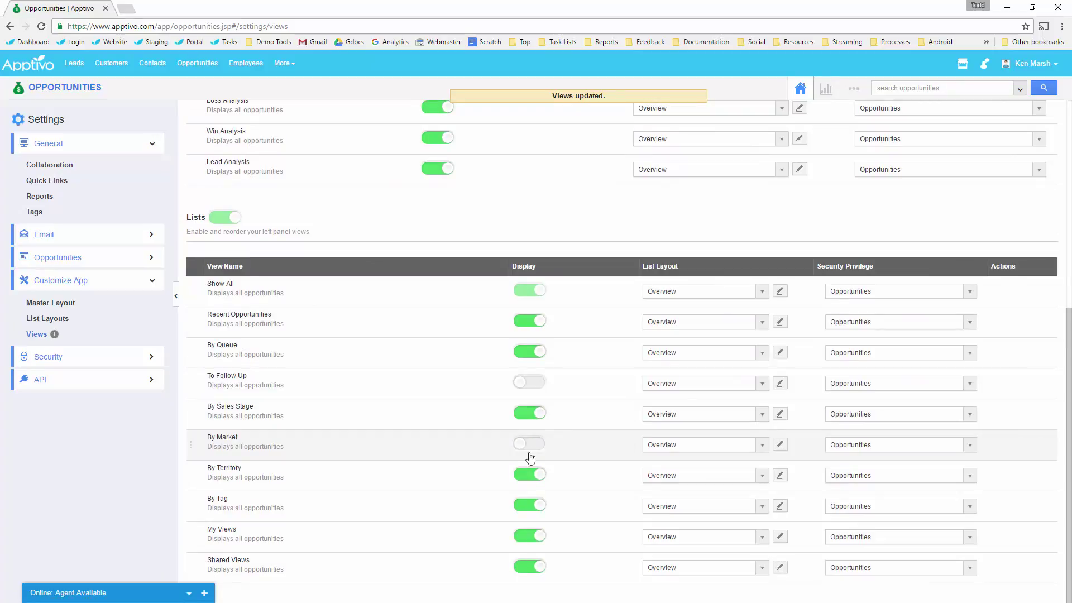
left_click(529, 476)
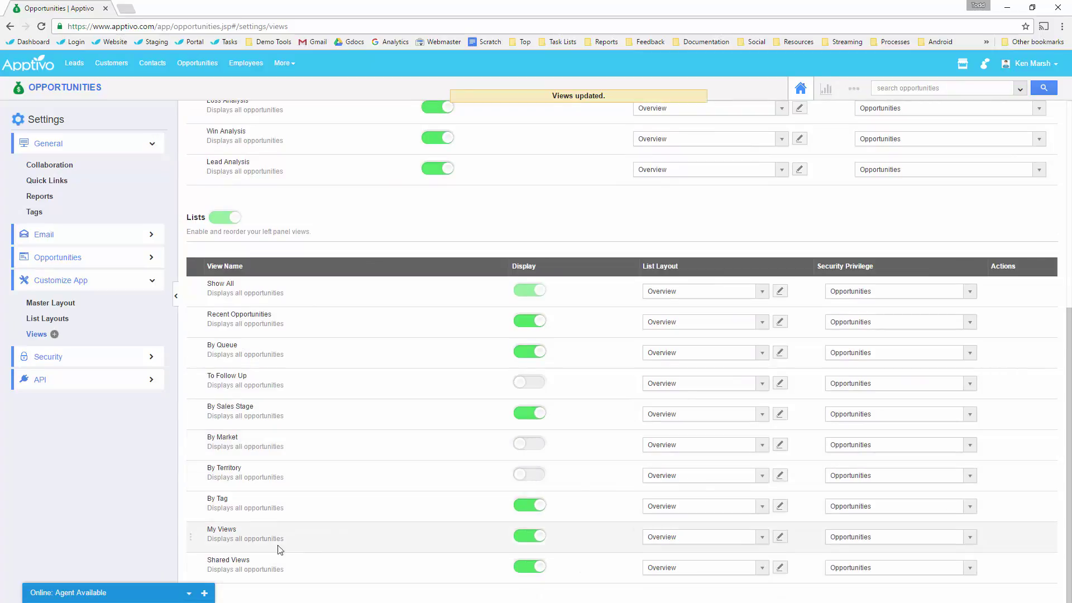
left_click(532, 321)
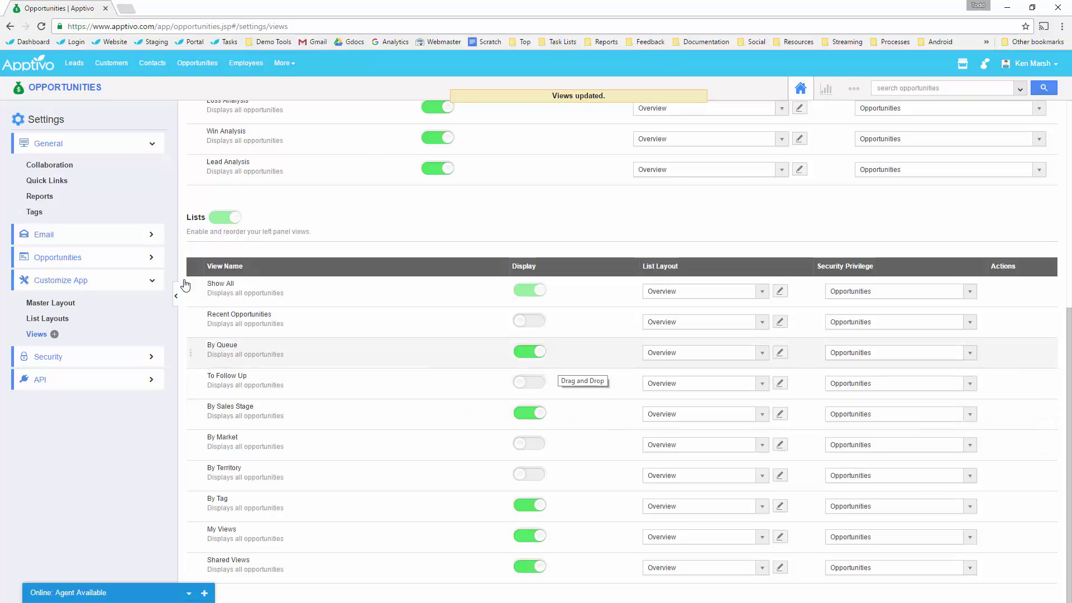
left_click(50, 302)
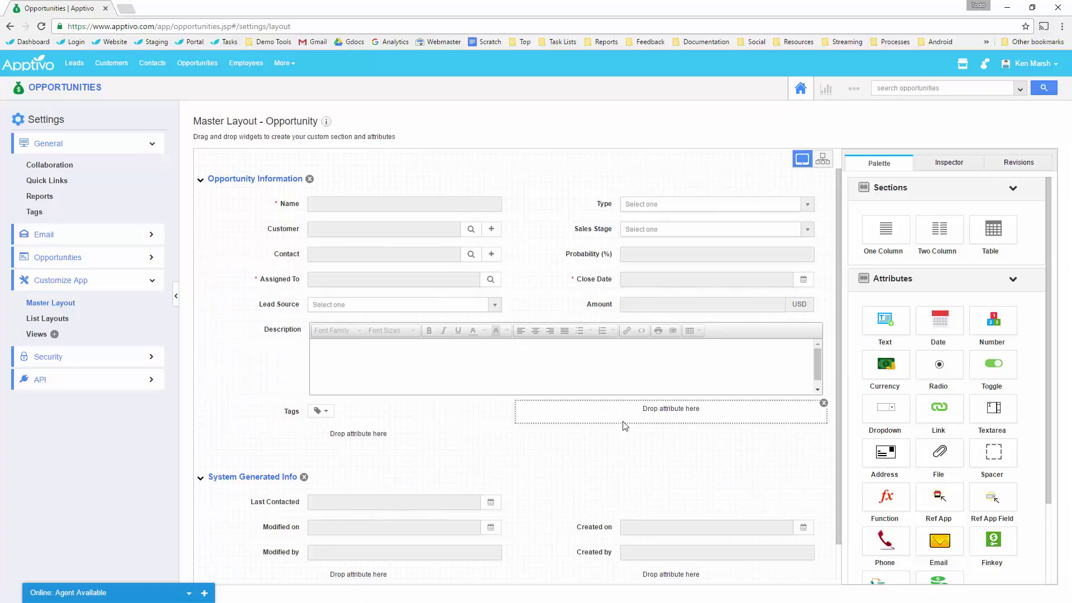
Toggle Next Step on then off again, and drag Amount under Close Date in the right column.
left_click(824, 161)
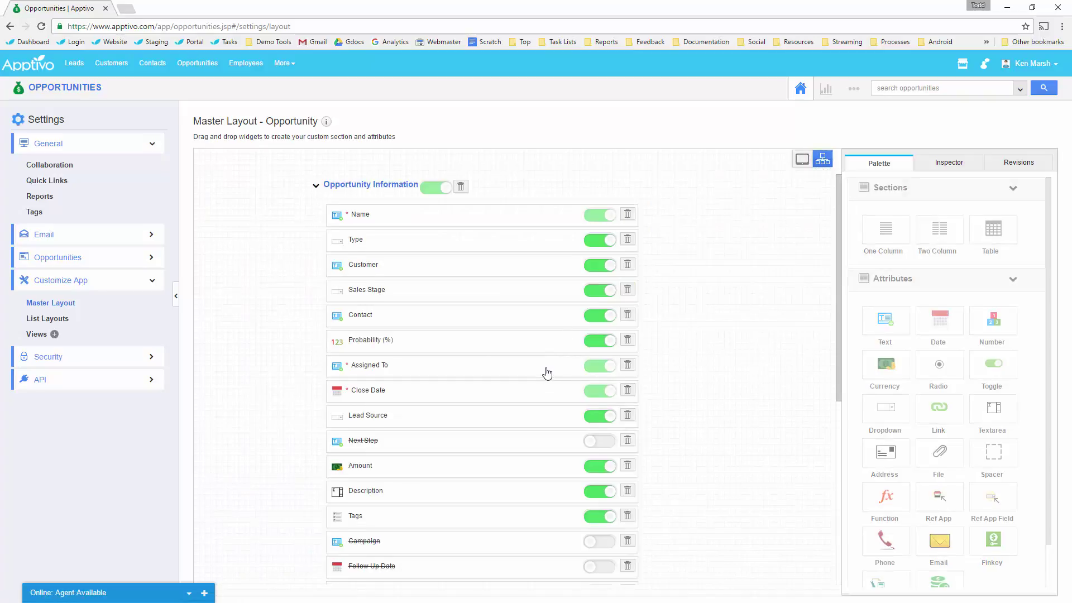
scroll(545, 371, "down", 3)
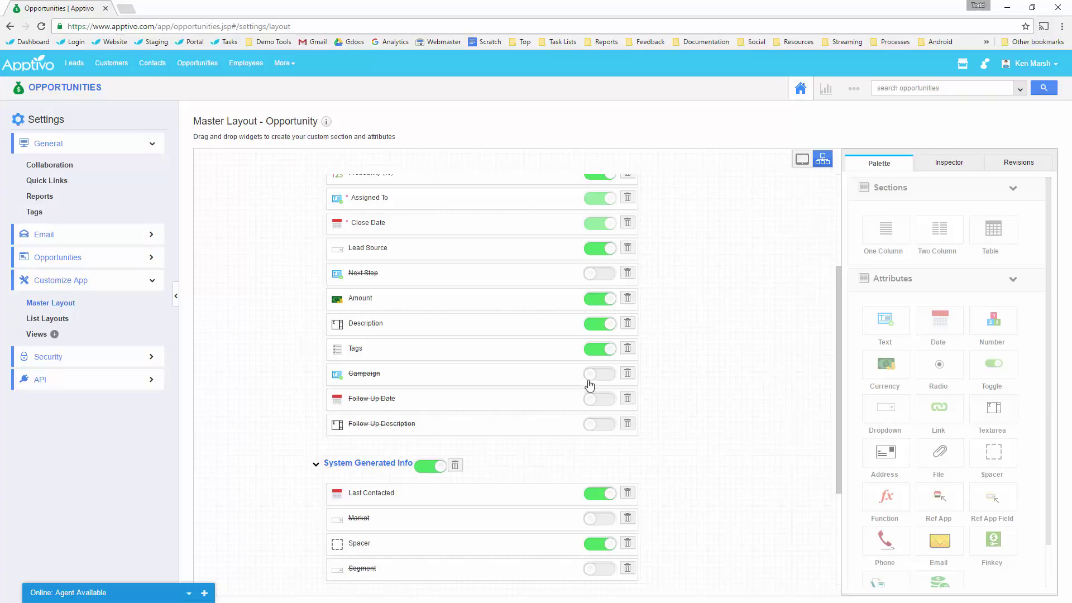
left_click(597, 274)
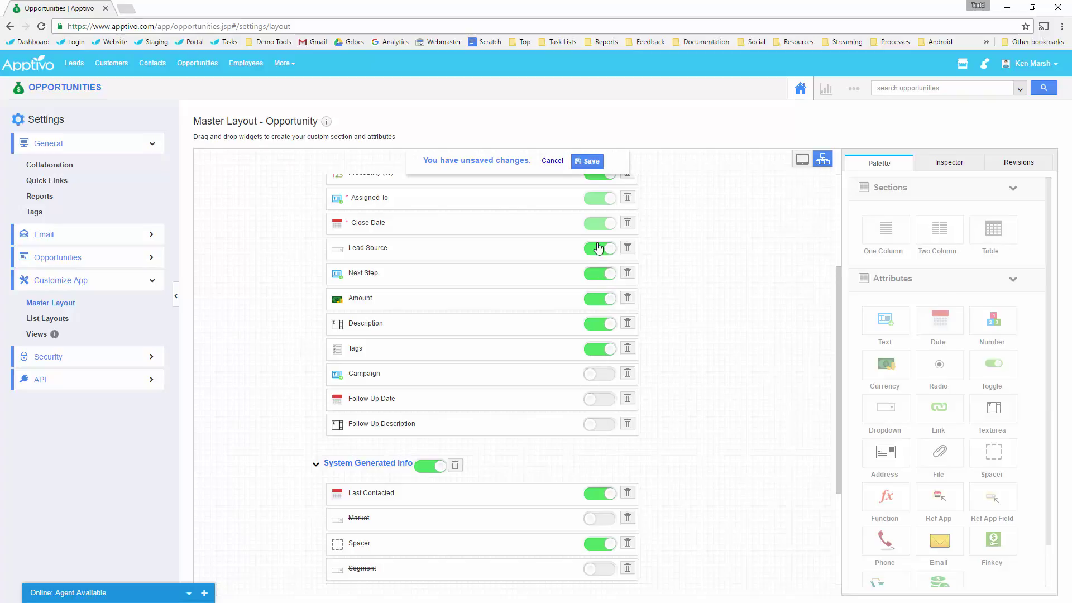
left_click(803, 161)
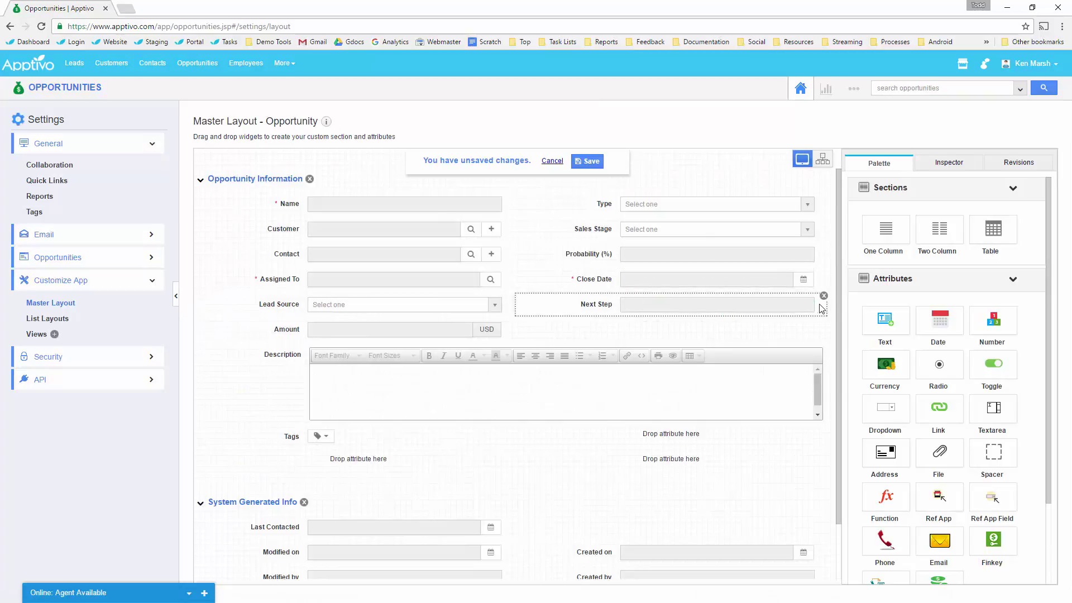
left_click(824, 296)
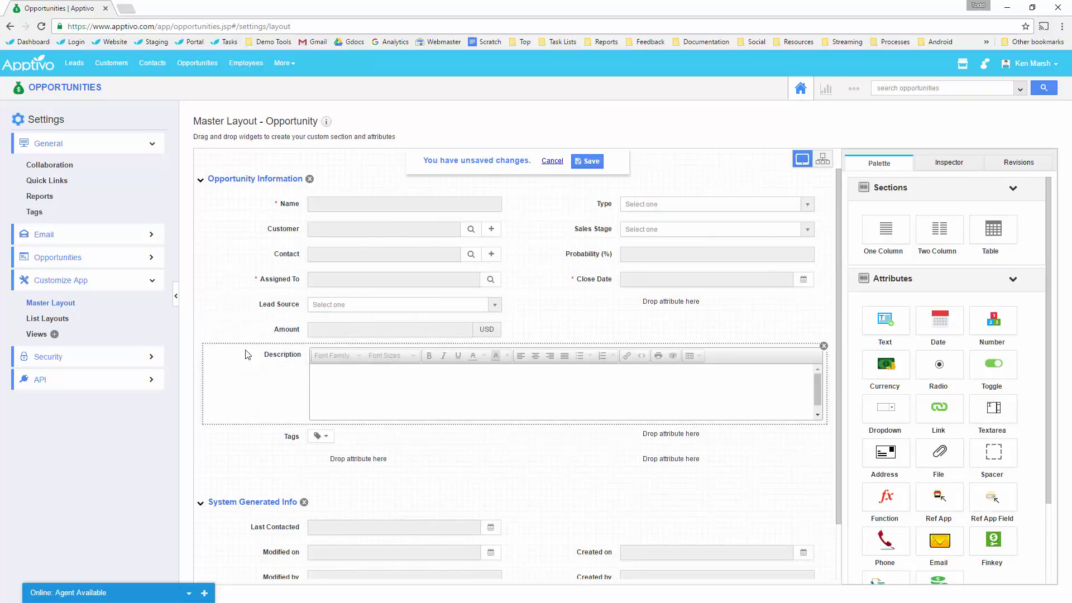
left_click_drag(346, 329, 648, 305)
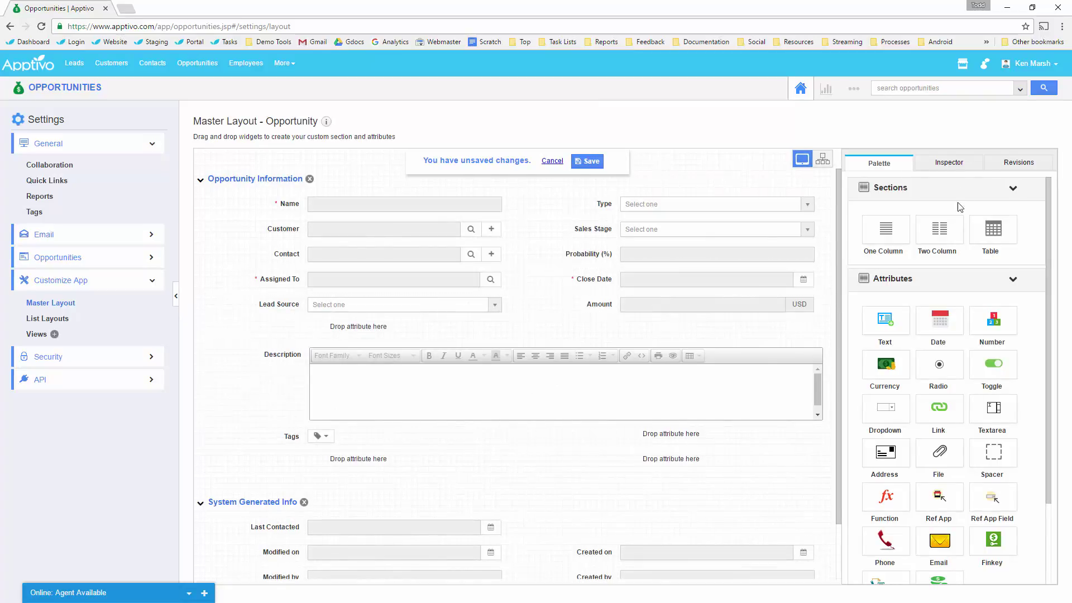
Cancel the unsaved layout edits and preview the Oct 27, 2016 11:20:17 AM revision.
left_click(1018, 162)
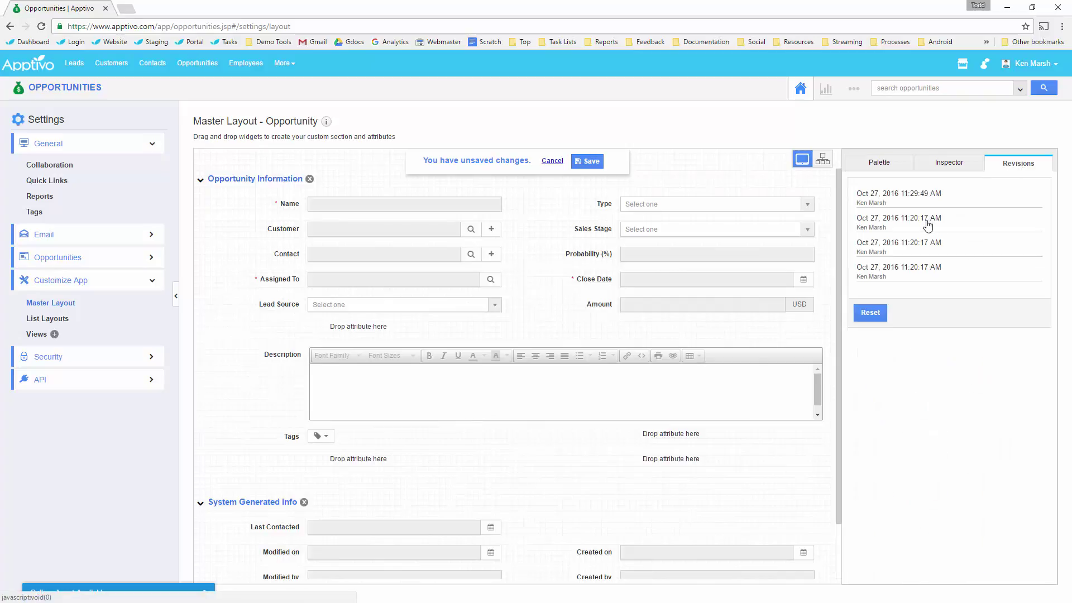
left_click(921, 267)
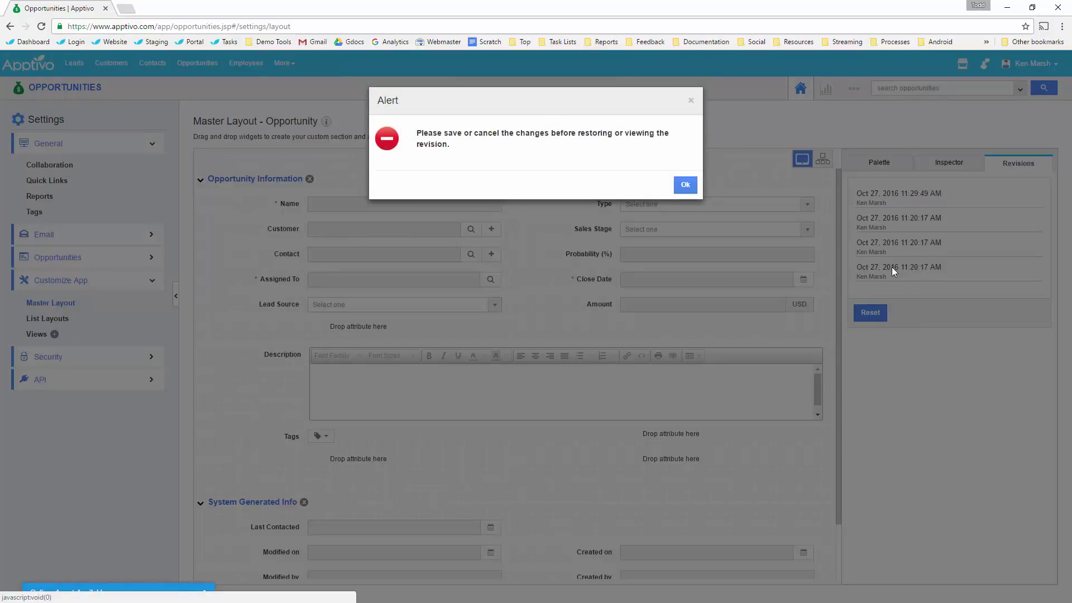
left_click(685, 184)
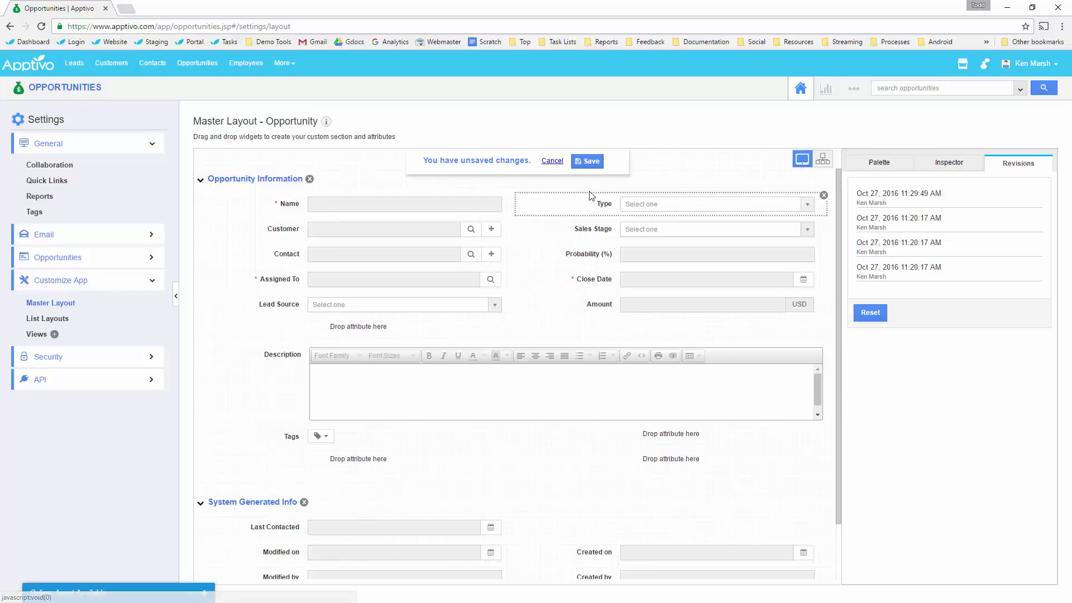
left_click(547, 160)
left_click(1018, 163)
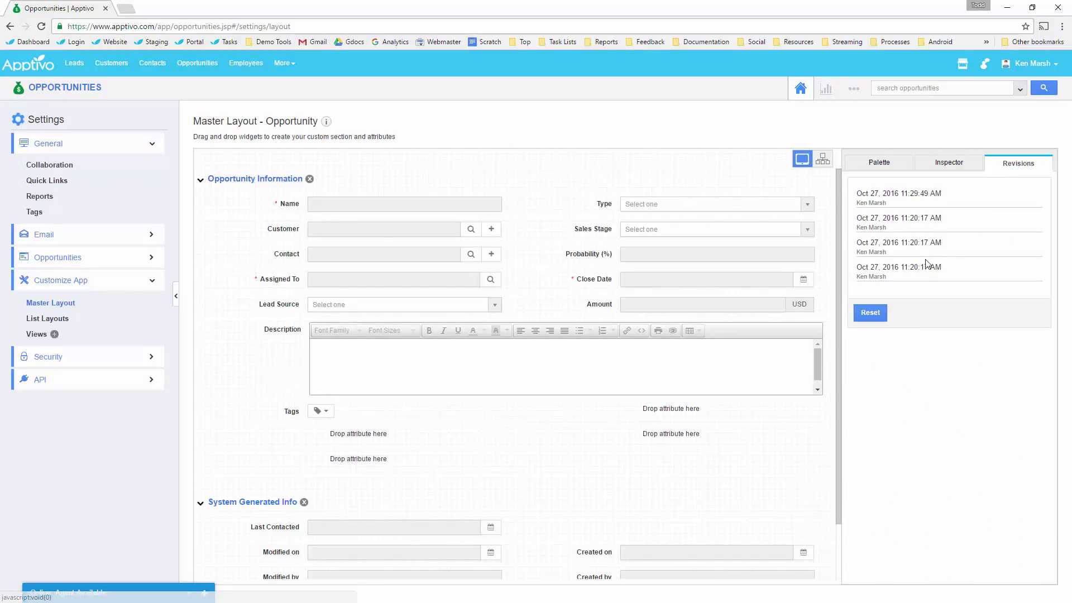
left_click(926, 273)
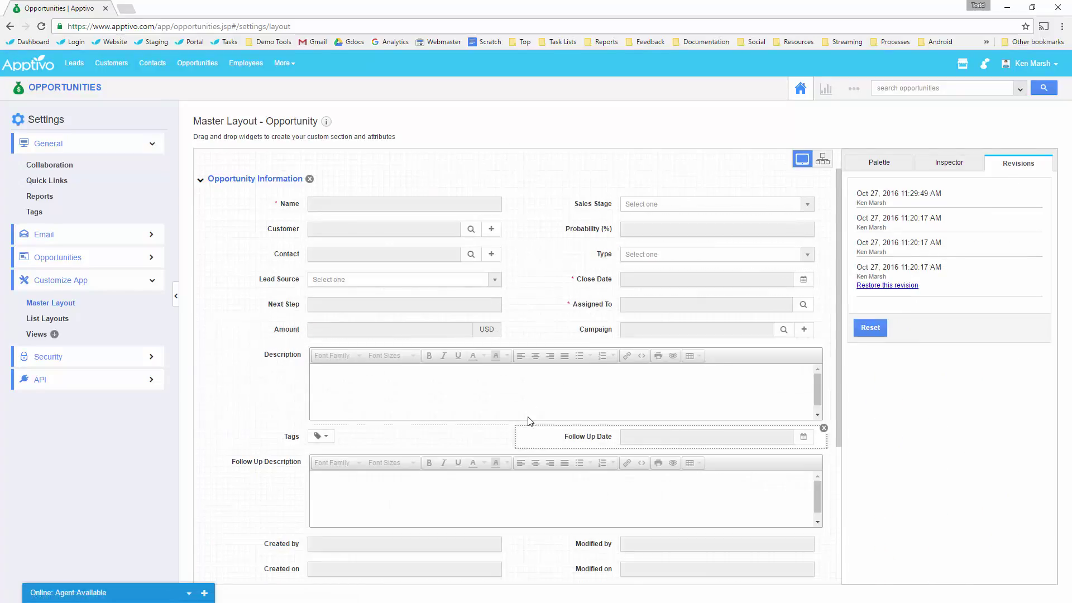